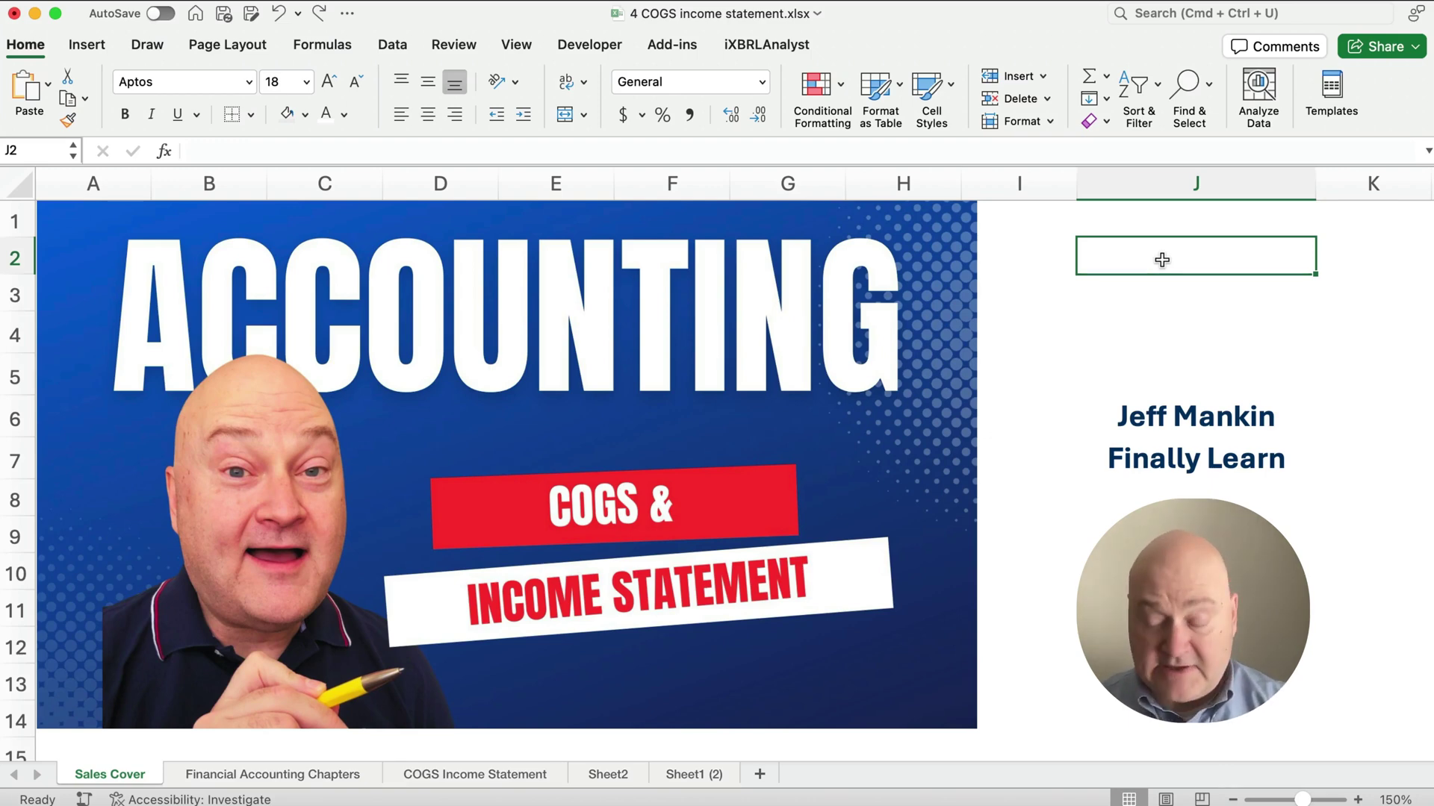
Step: Open the COGS Income Statement sheet and review Alpha's given figures alongside the blank income statement and cost of goods sold layouts
key(alt+Right)
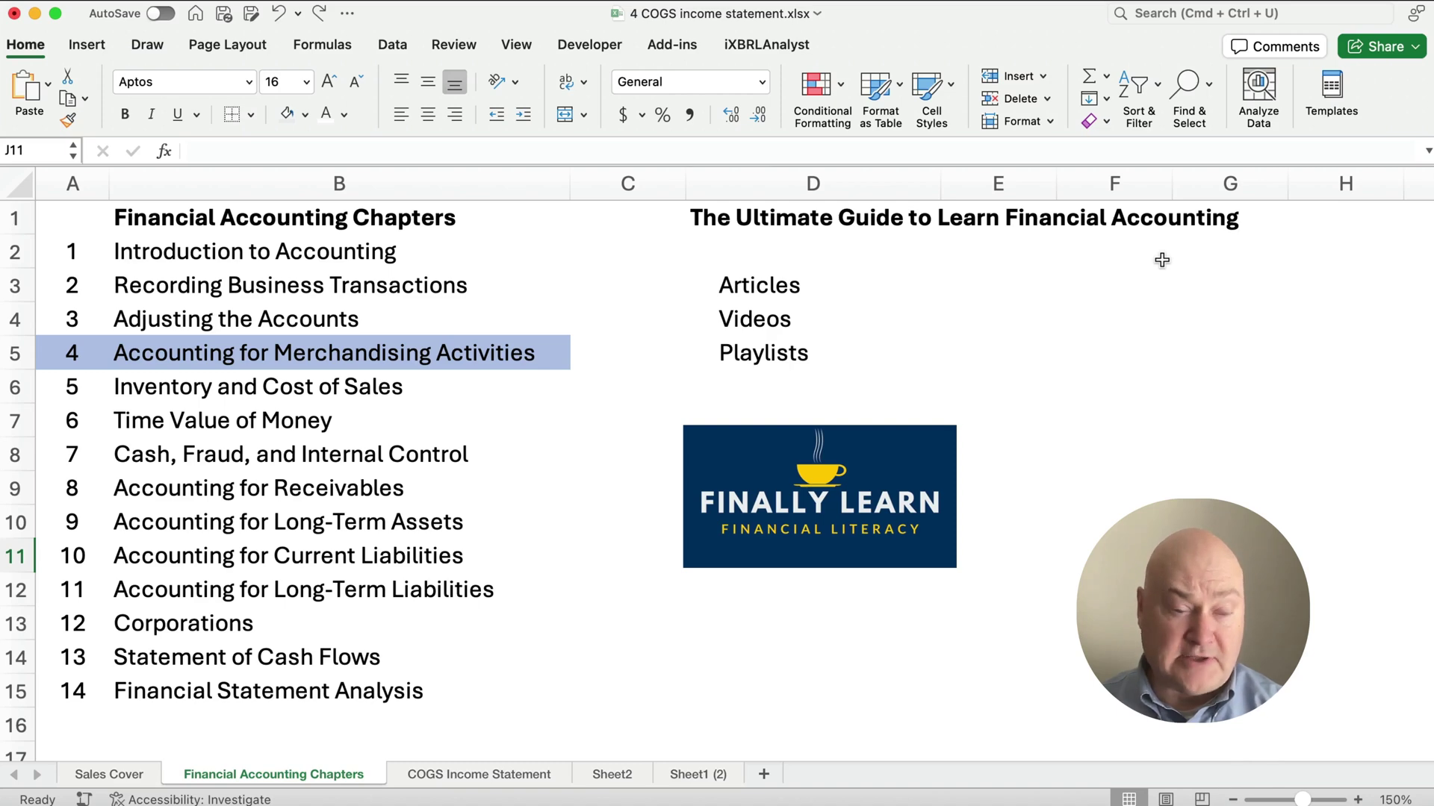
key(alt+Right)
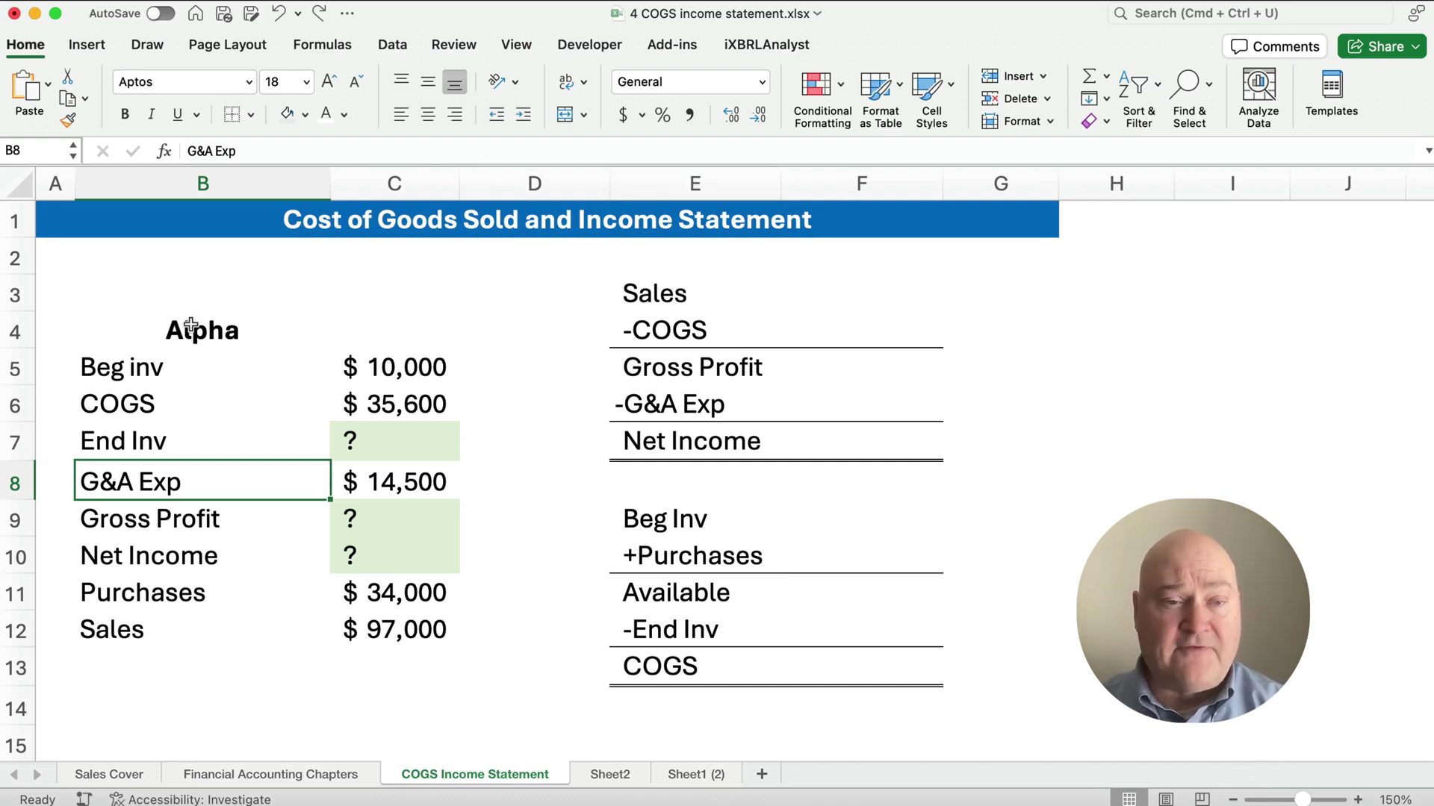
drag(133, 326, 390, 632)
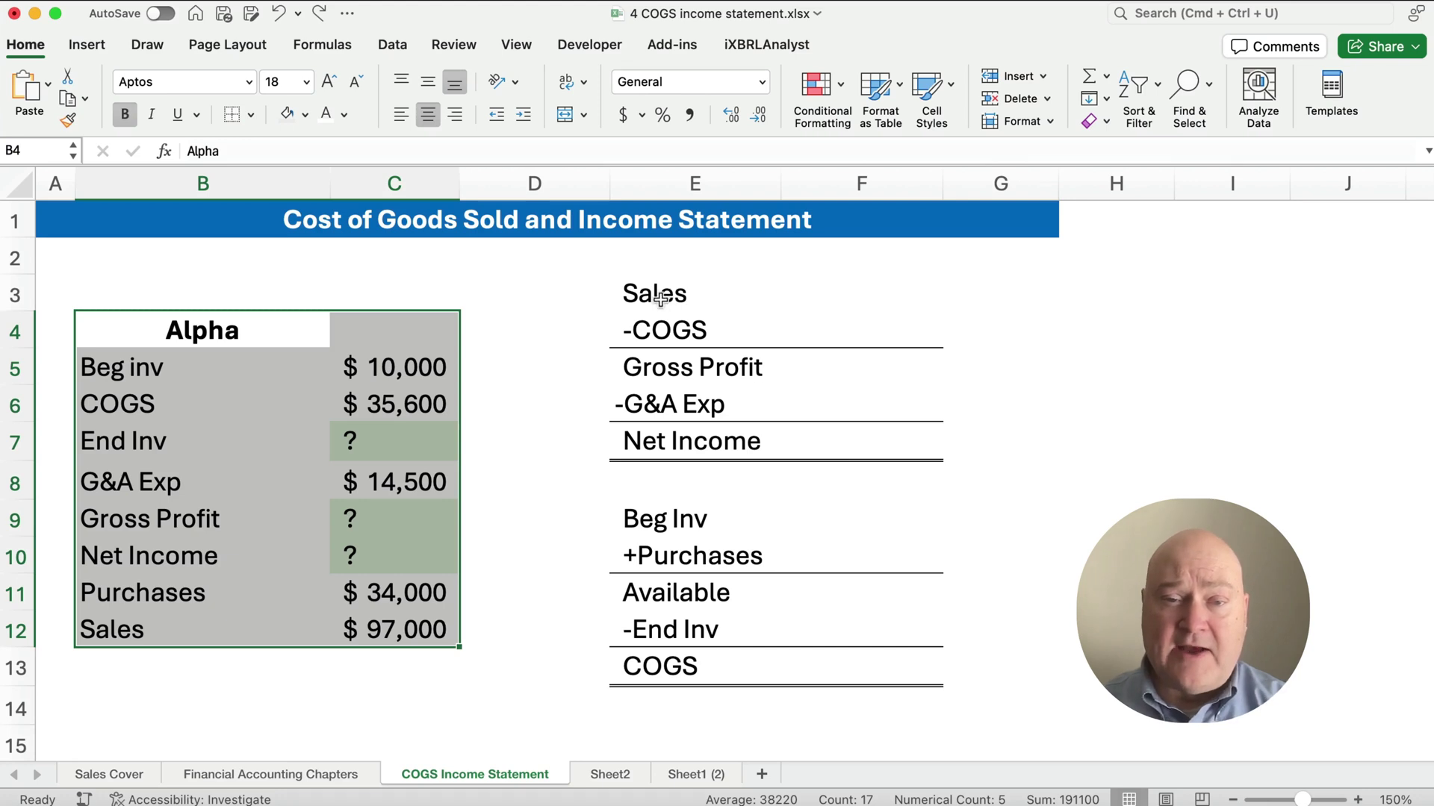
drag(667, 295, 912, 433)
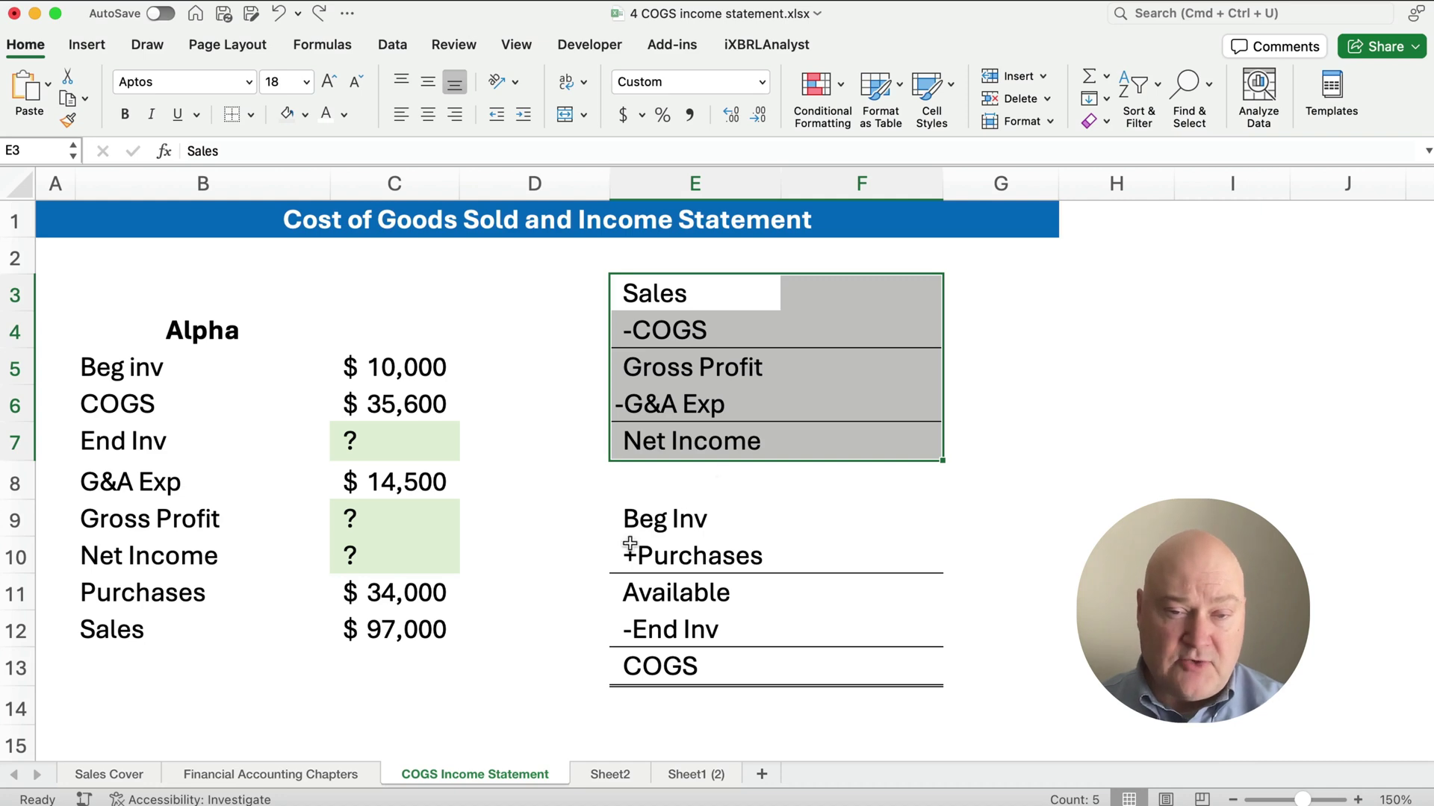
drag(631, 527, 834, 666)
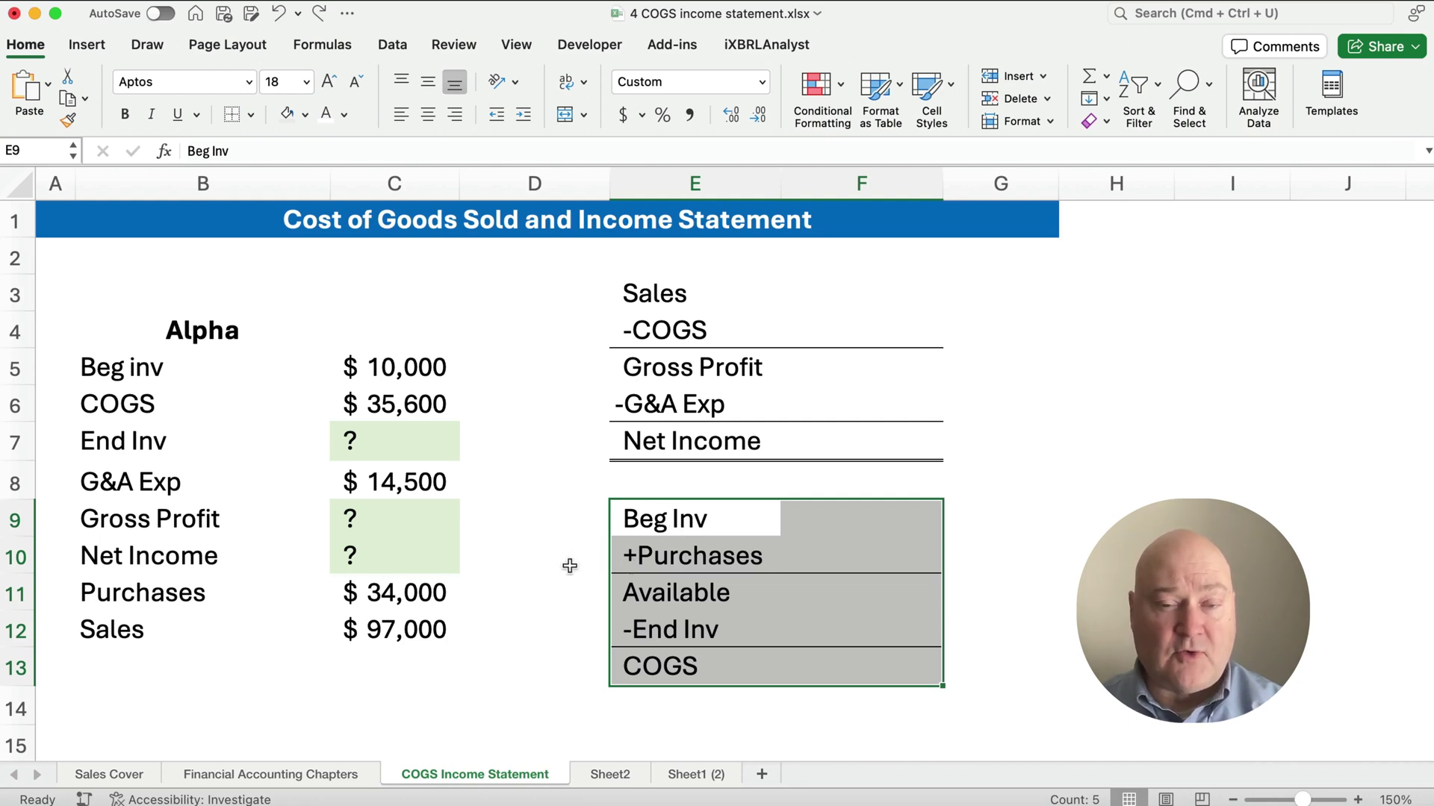
click(664, 594)
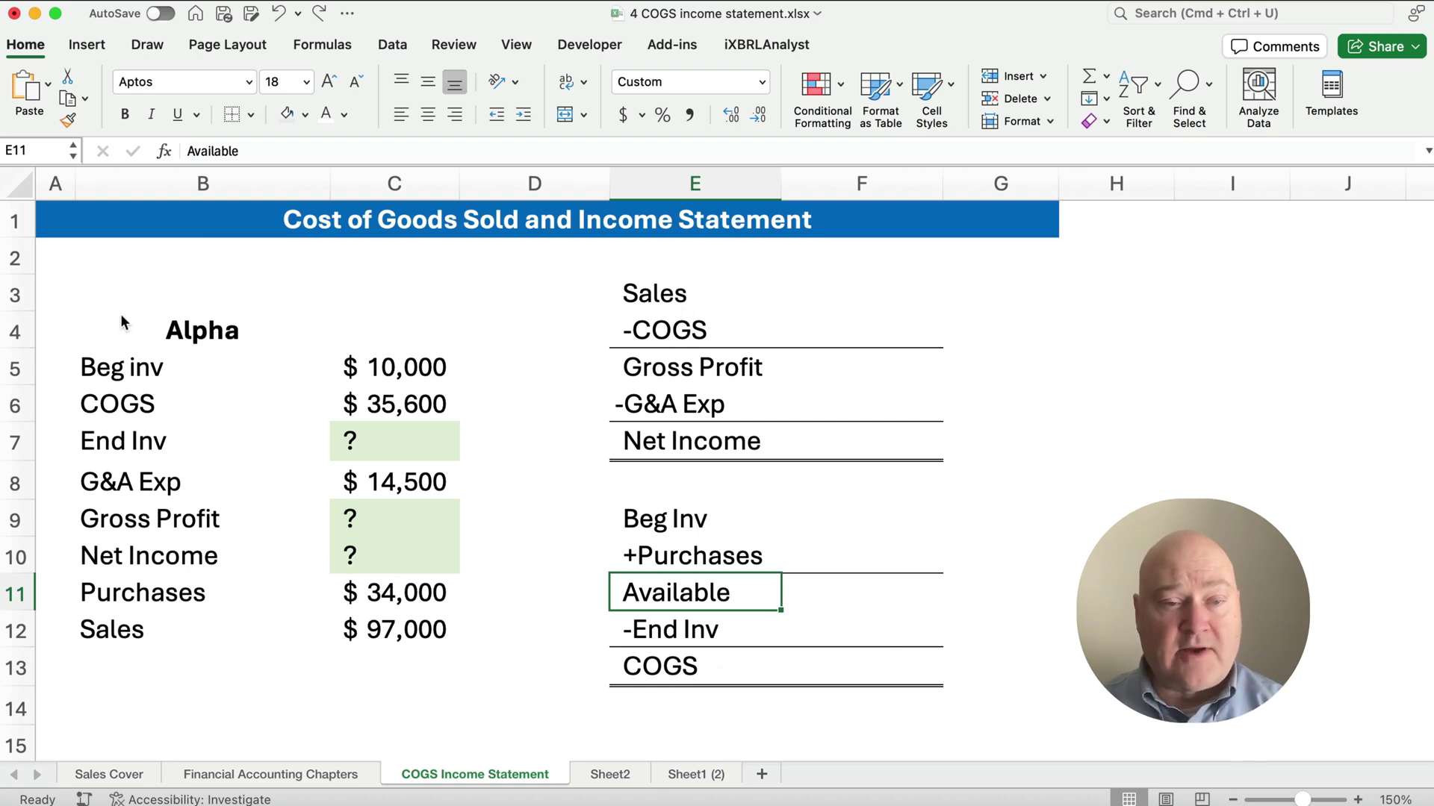
drag(122, 323, 452, 631)
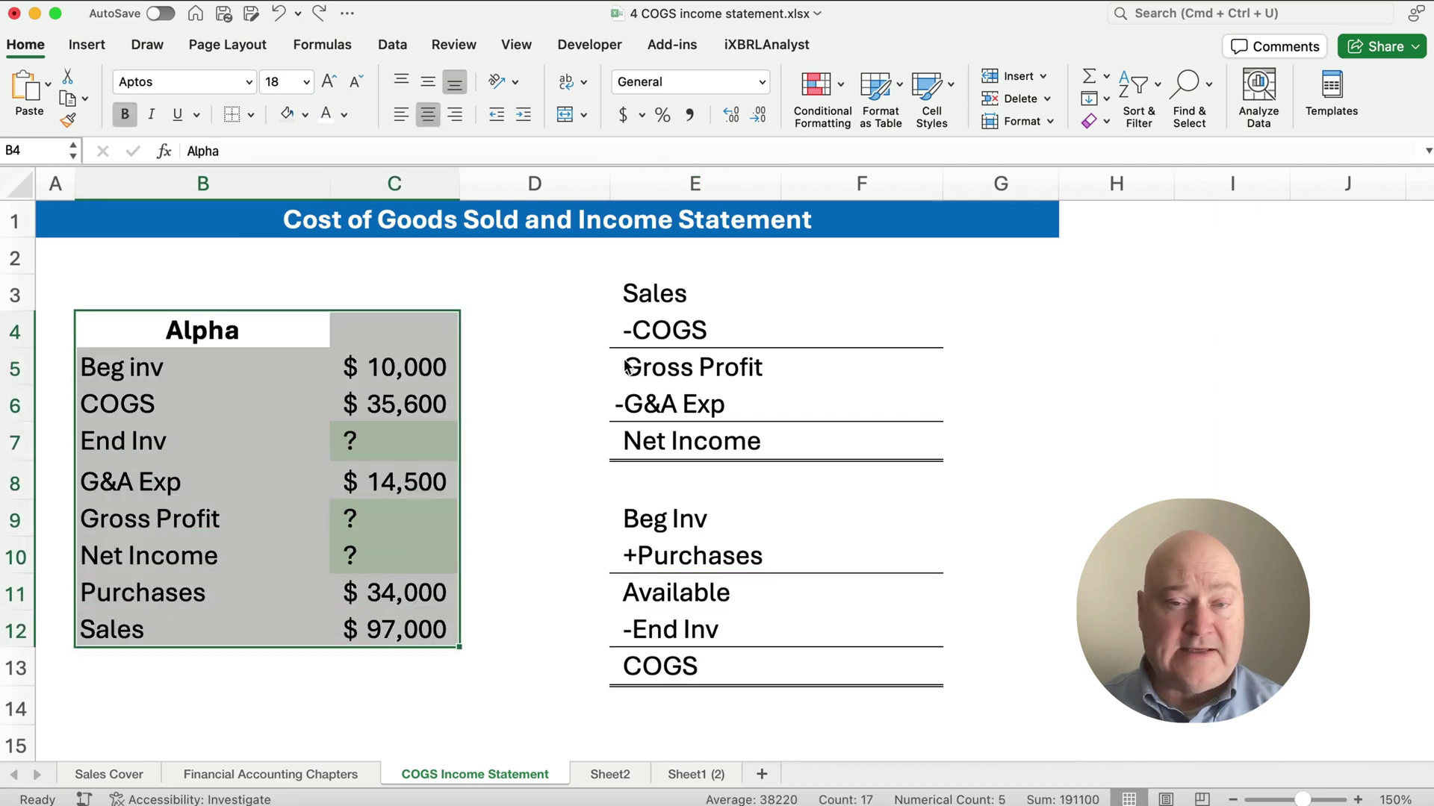
drag(645, 297, 939, 668)
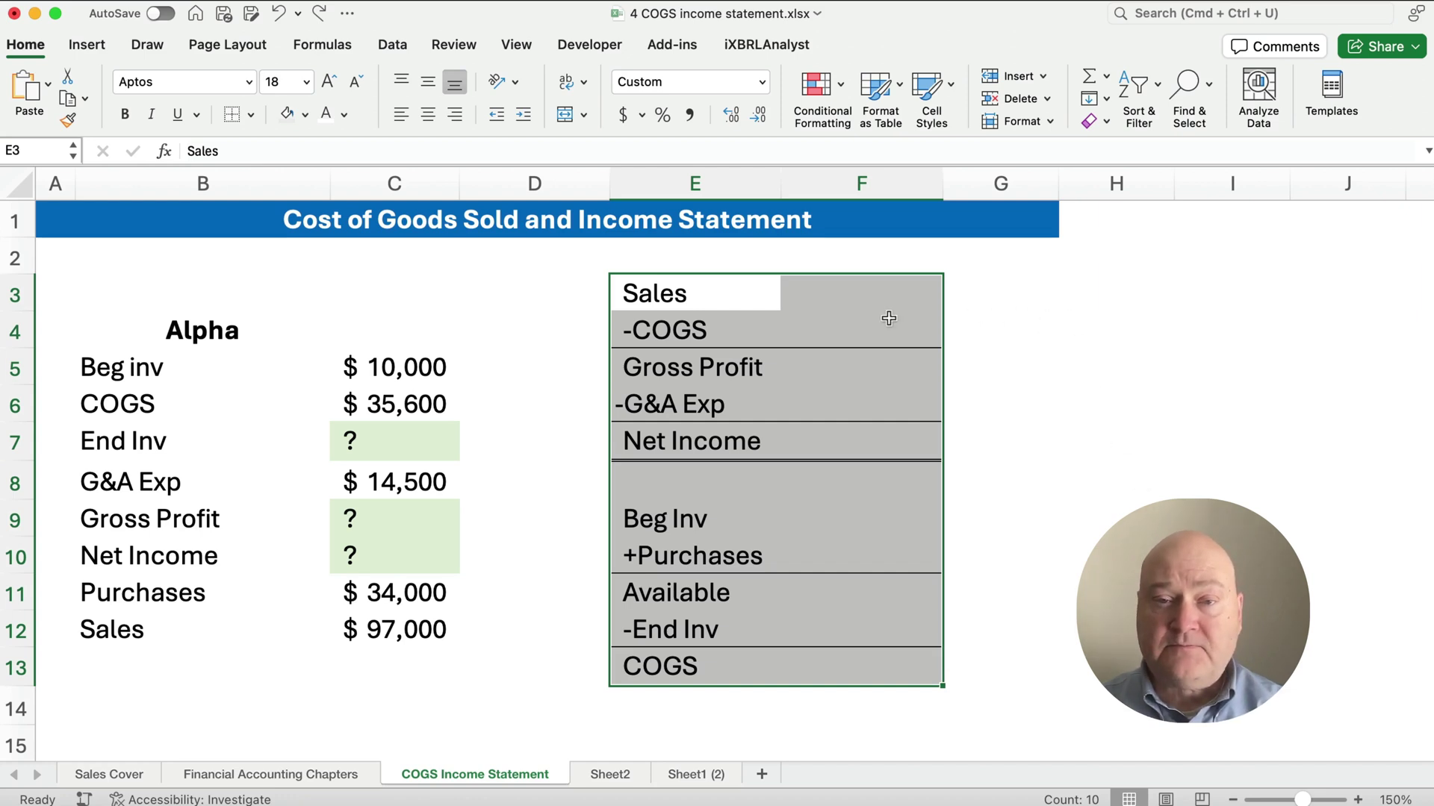
click(849, 304)
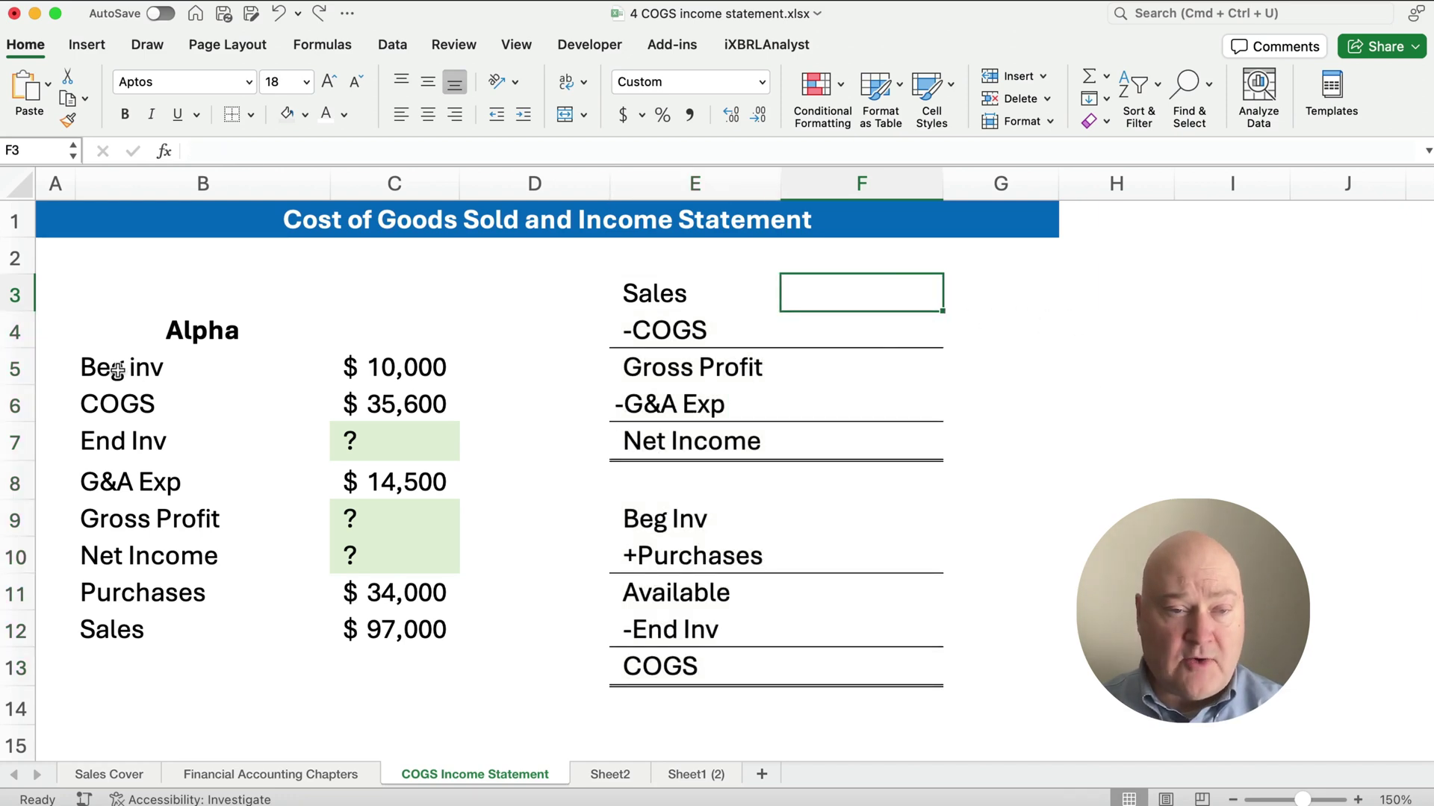
drag(113, 368, 373, 629)
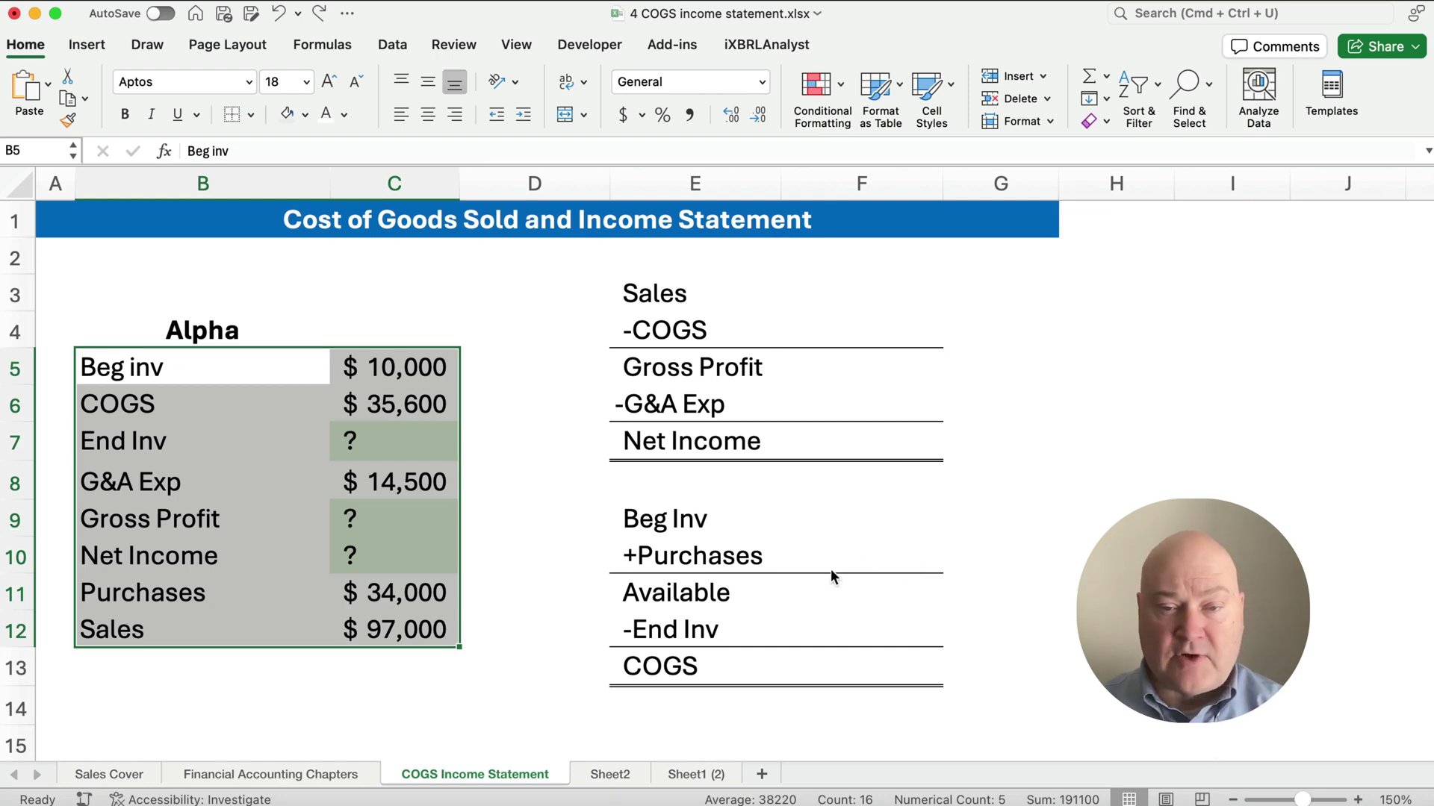
Step: Fill in the cost of goods sold schedule with beginning inventory of 10000 in F9 and COGS of 35600 in F13
click(880, 512)
text(10000)
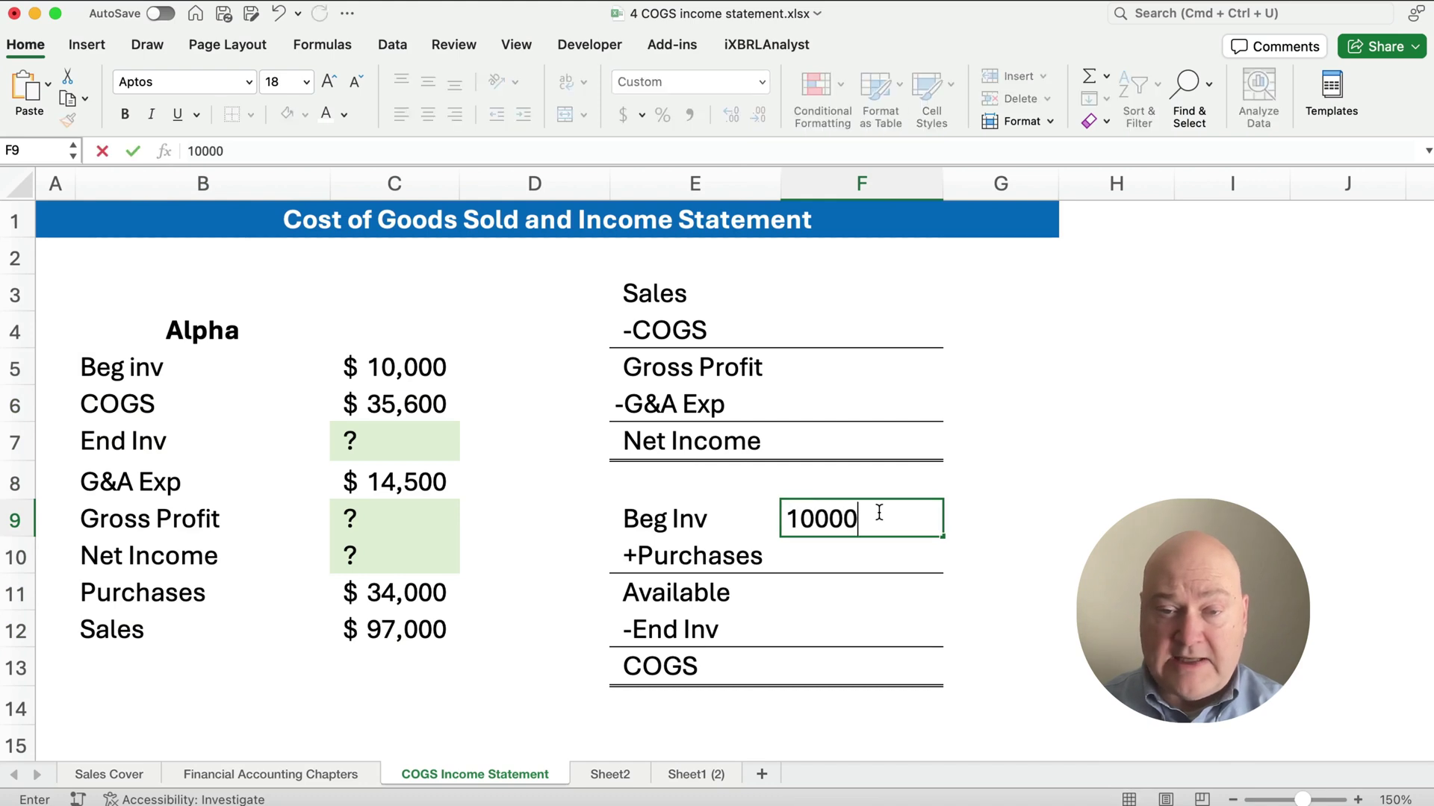
key(Return)
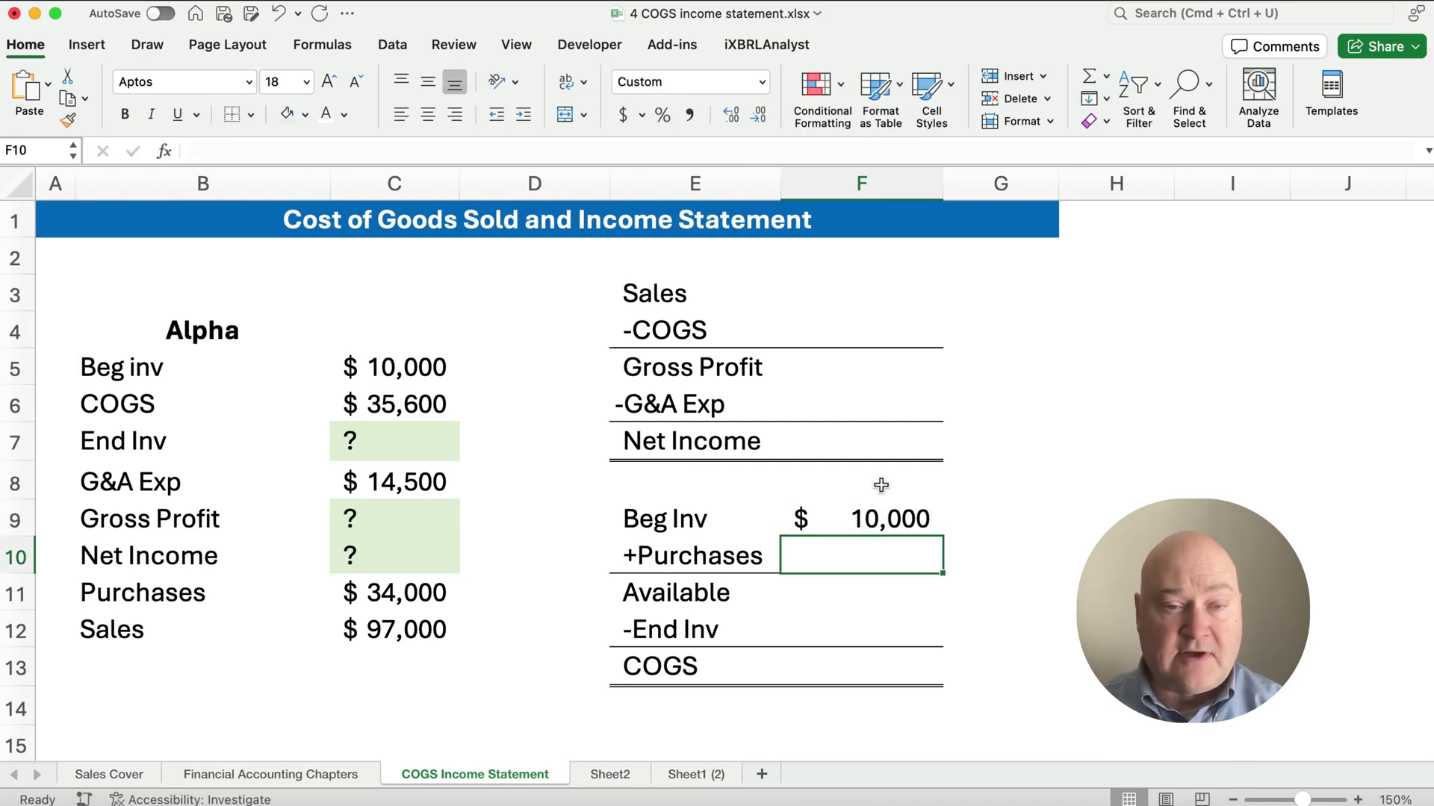
click(370, 408)
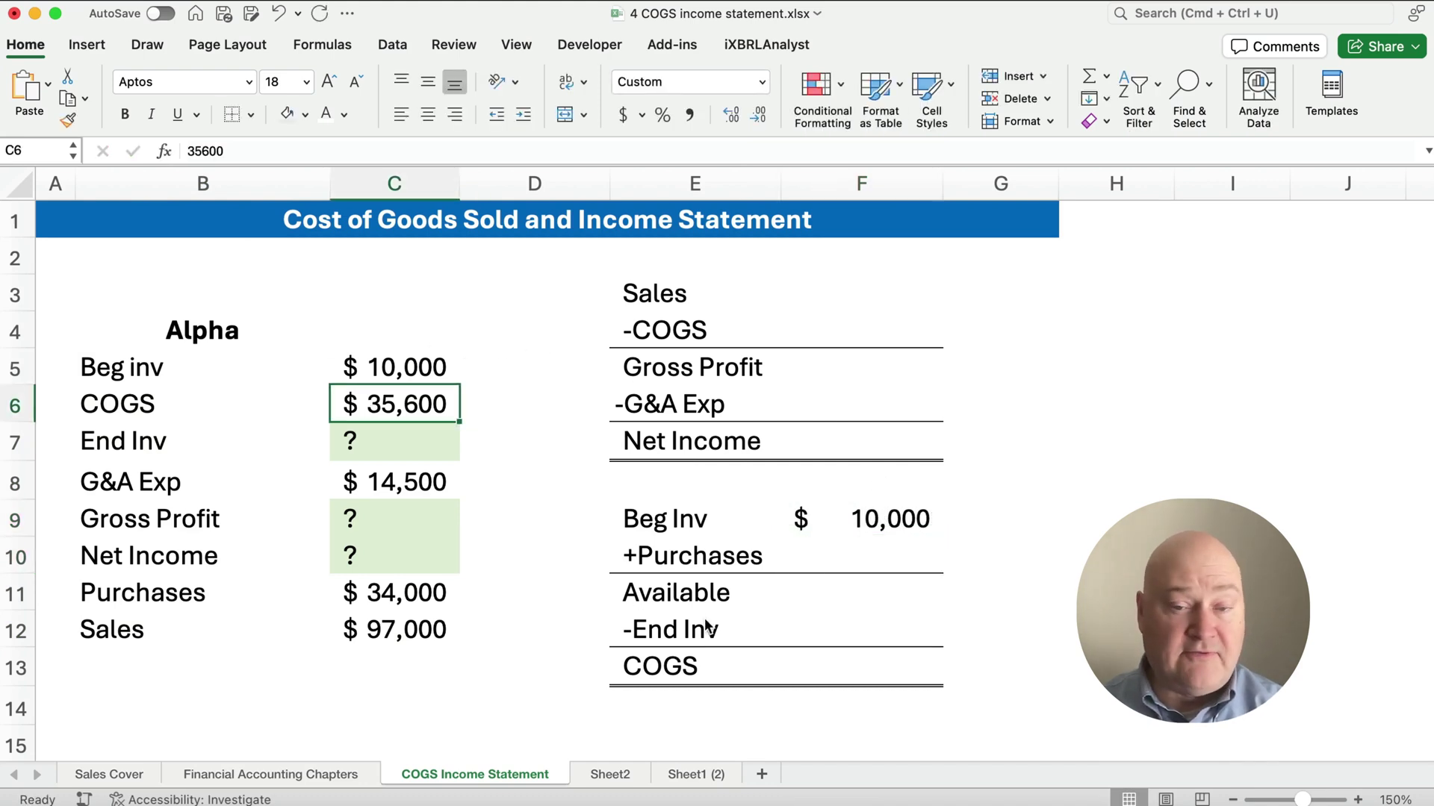
click(837, 665)
text(35600)
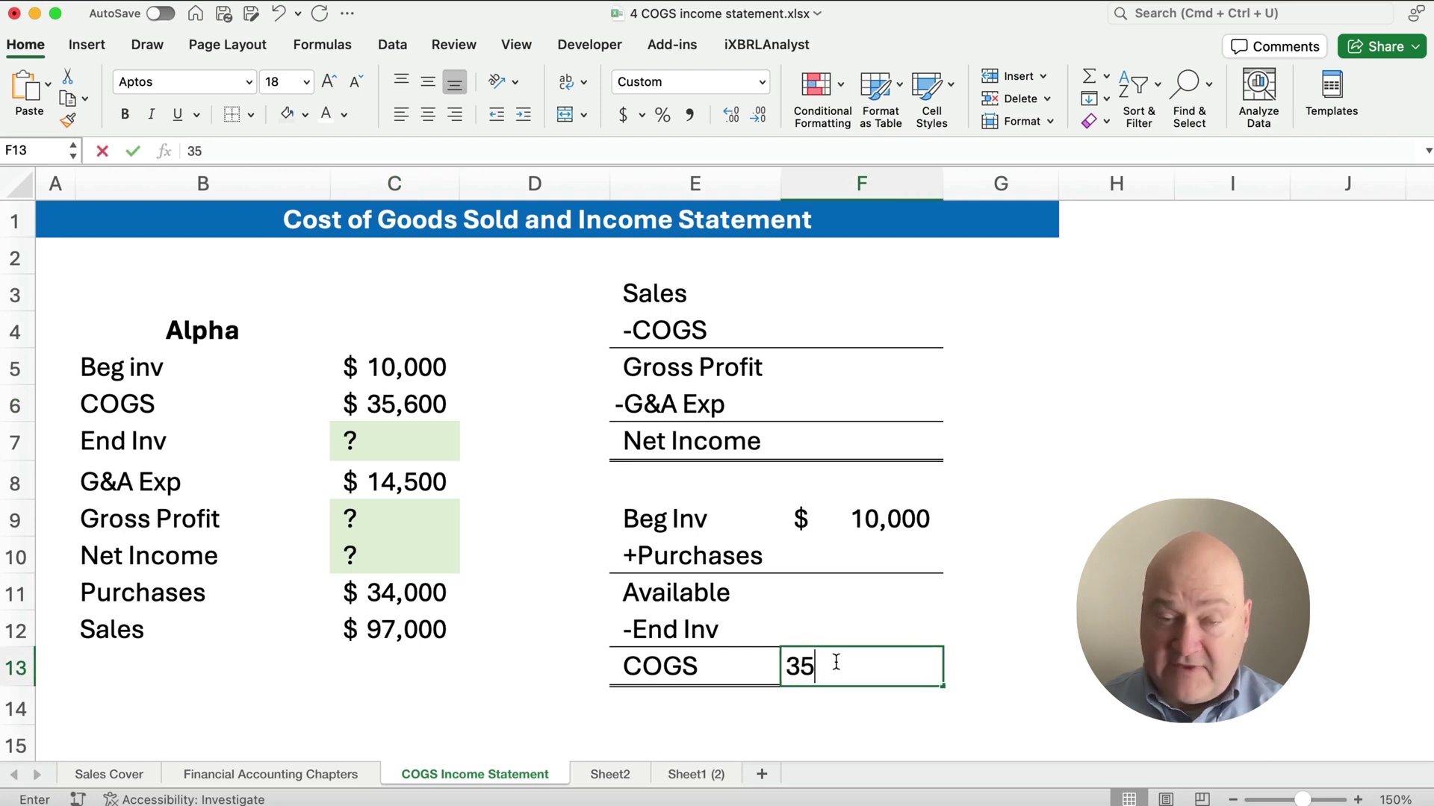
key(Return)
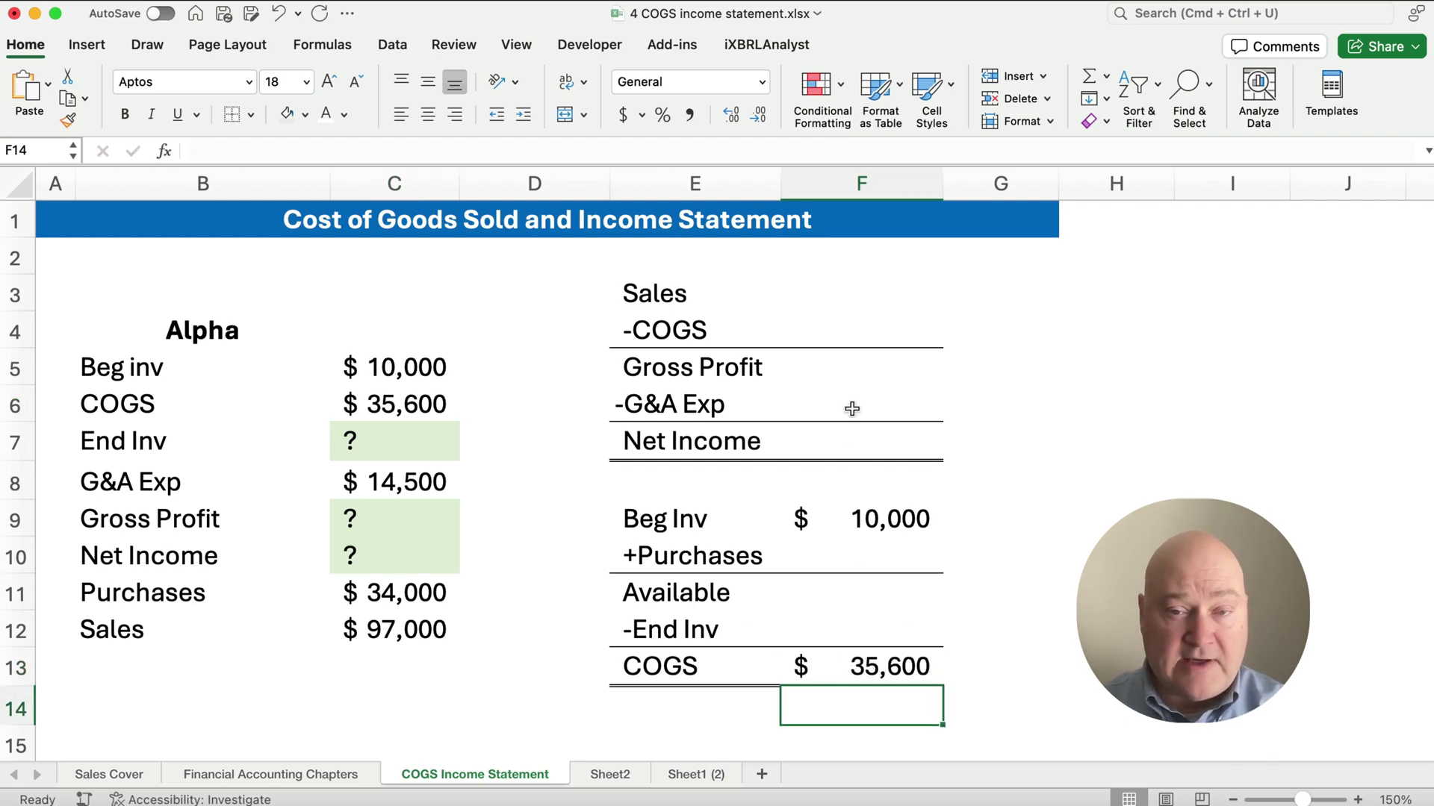
Step: Enter COGS of 35600 in F4 and G&A expense of 14500 in F6 of the income statement
click(844, 324)
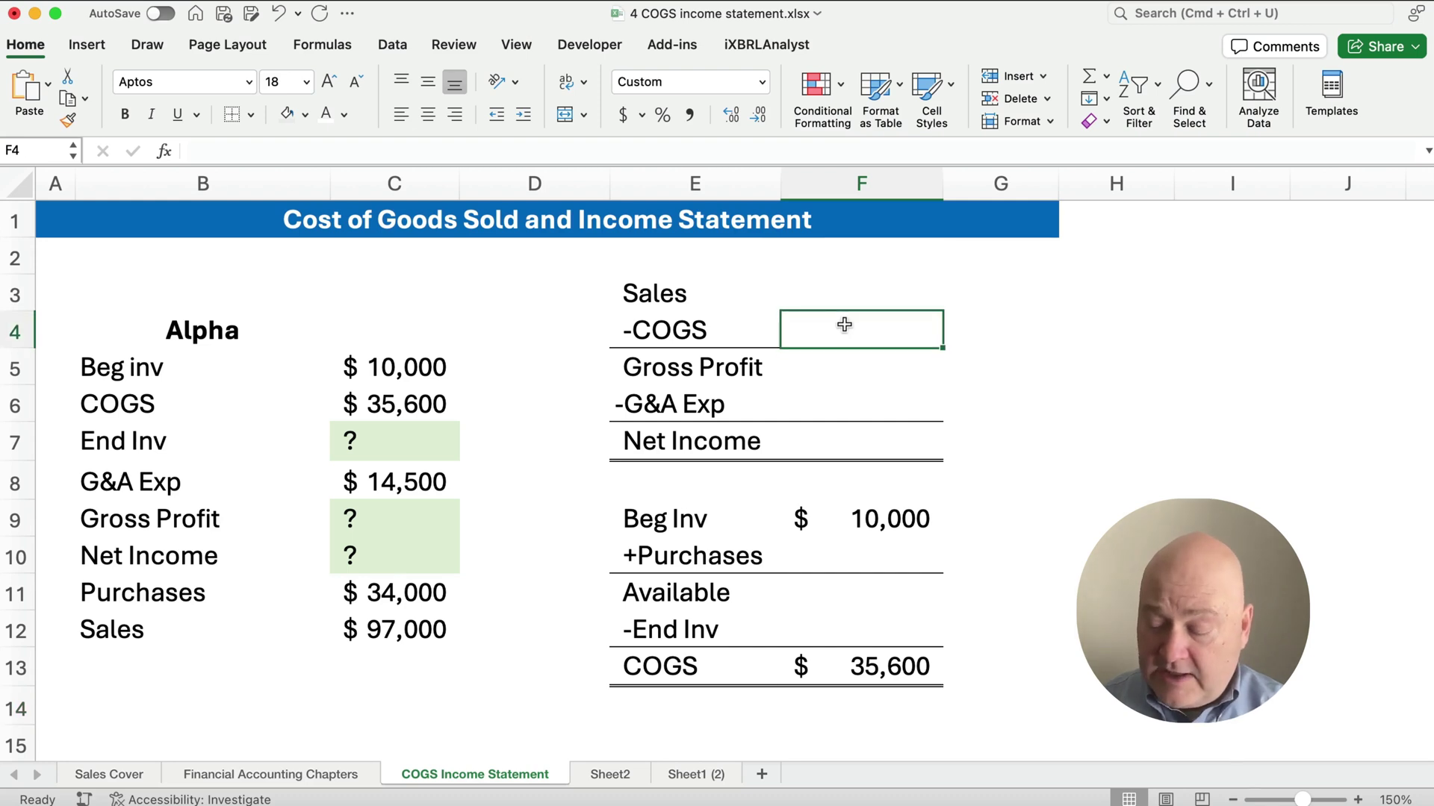
text(35600)
key(Return)
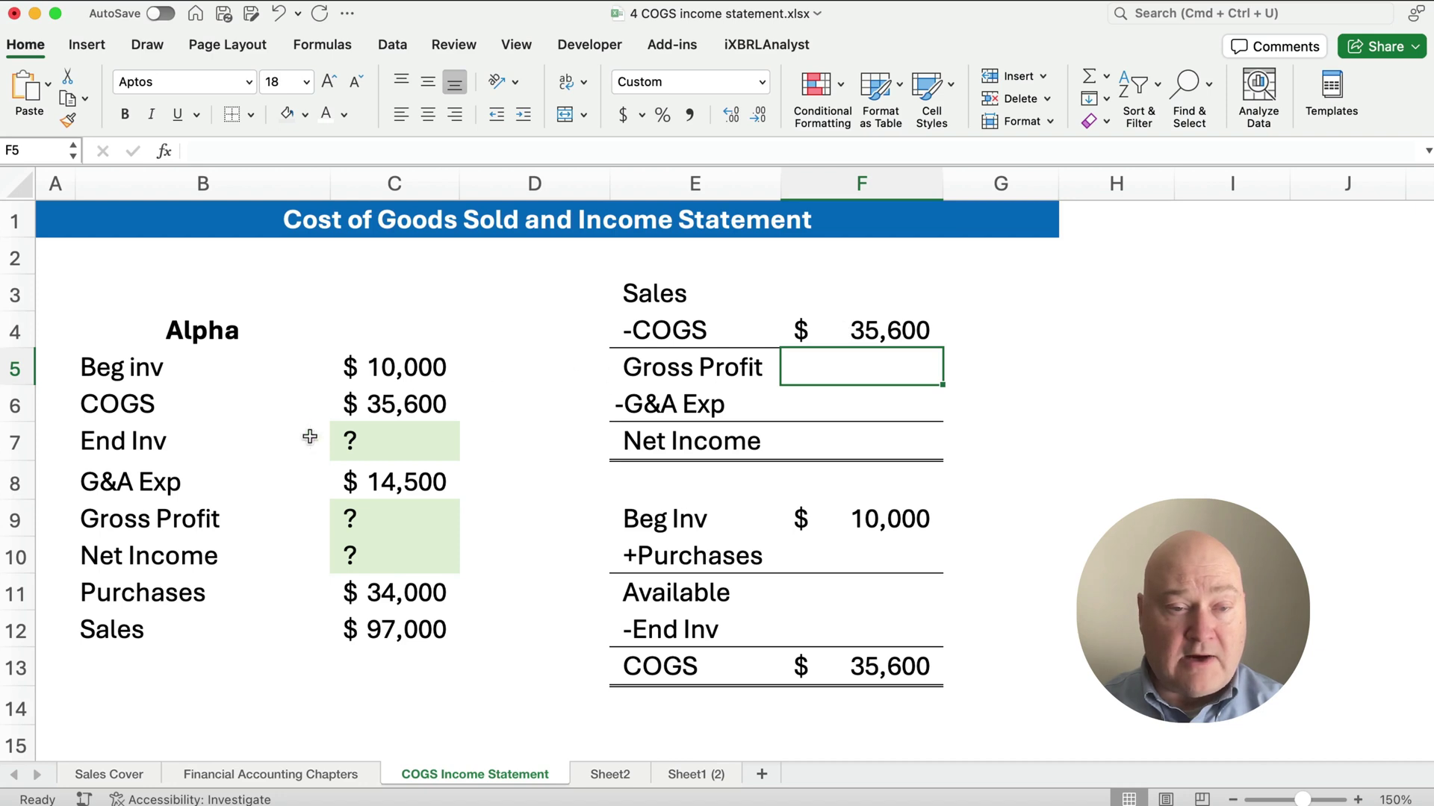
click(899, 407)
text(14500)
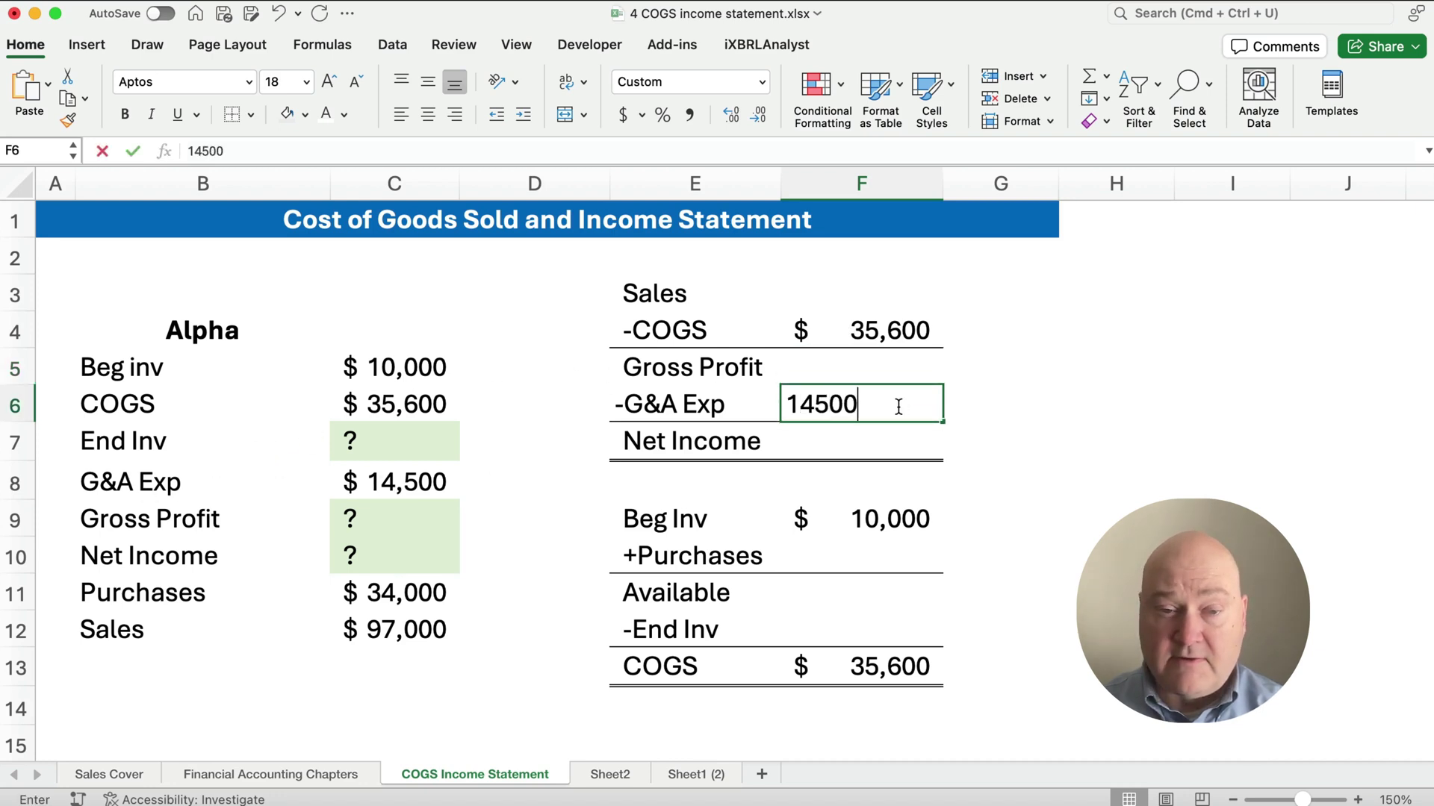
key(Return)
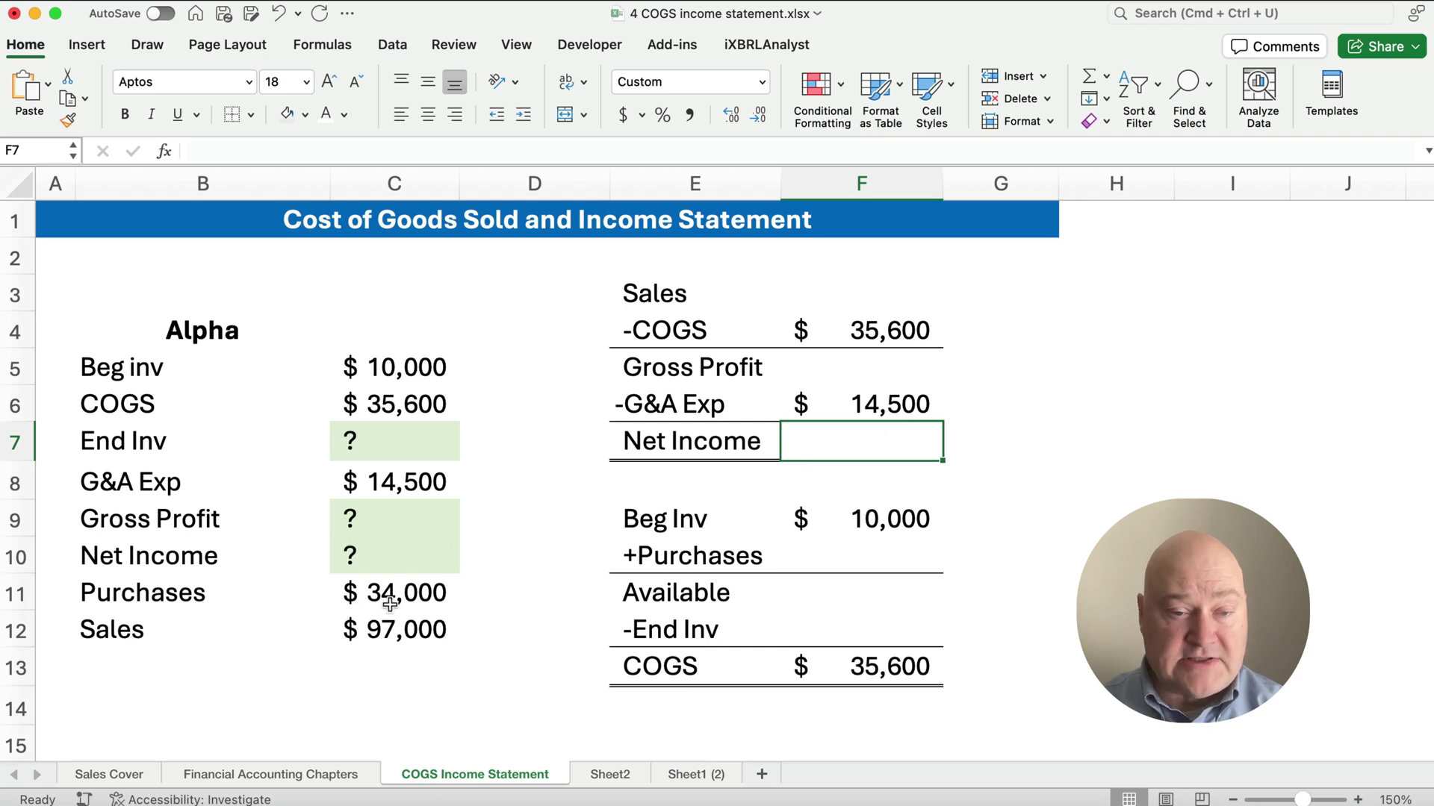
Step: Enter purchases of 34000 in F10 of the COGS schedule and sales of 97000 in F3 of the income statement
click(857, 552)
text(34000)
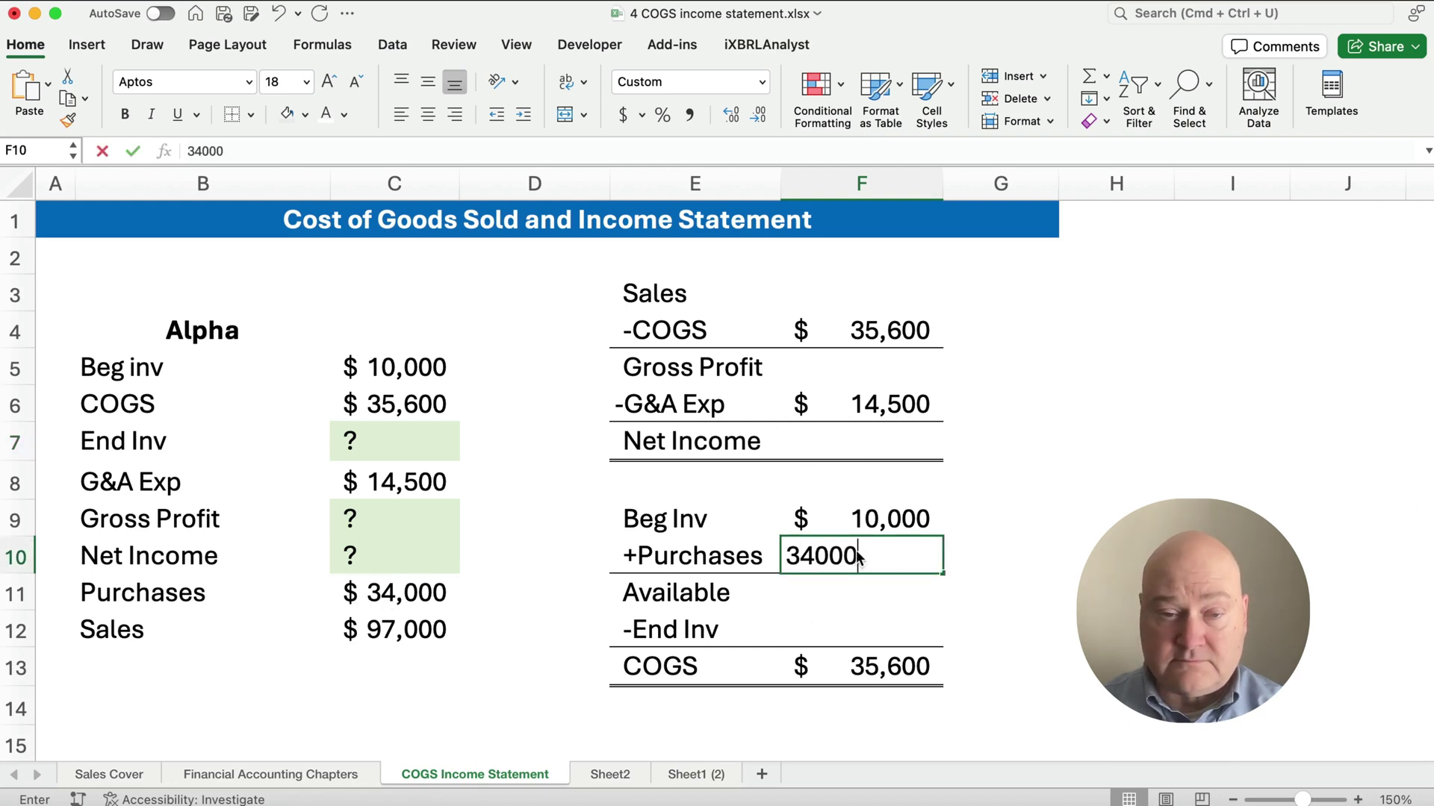
key(Return)
click(419, 636)
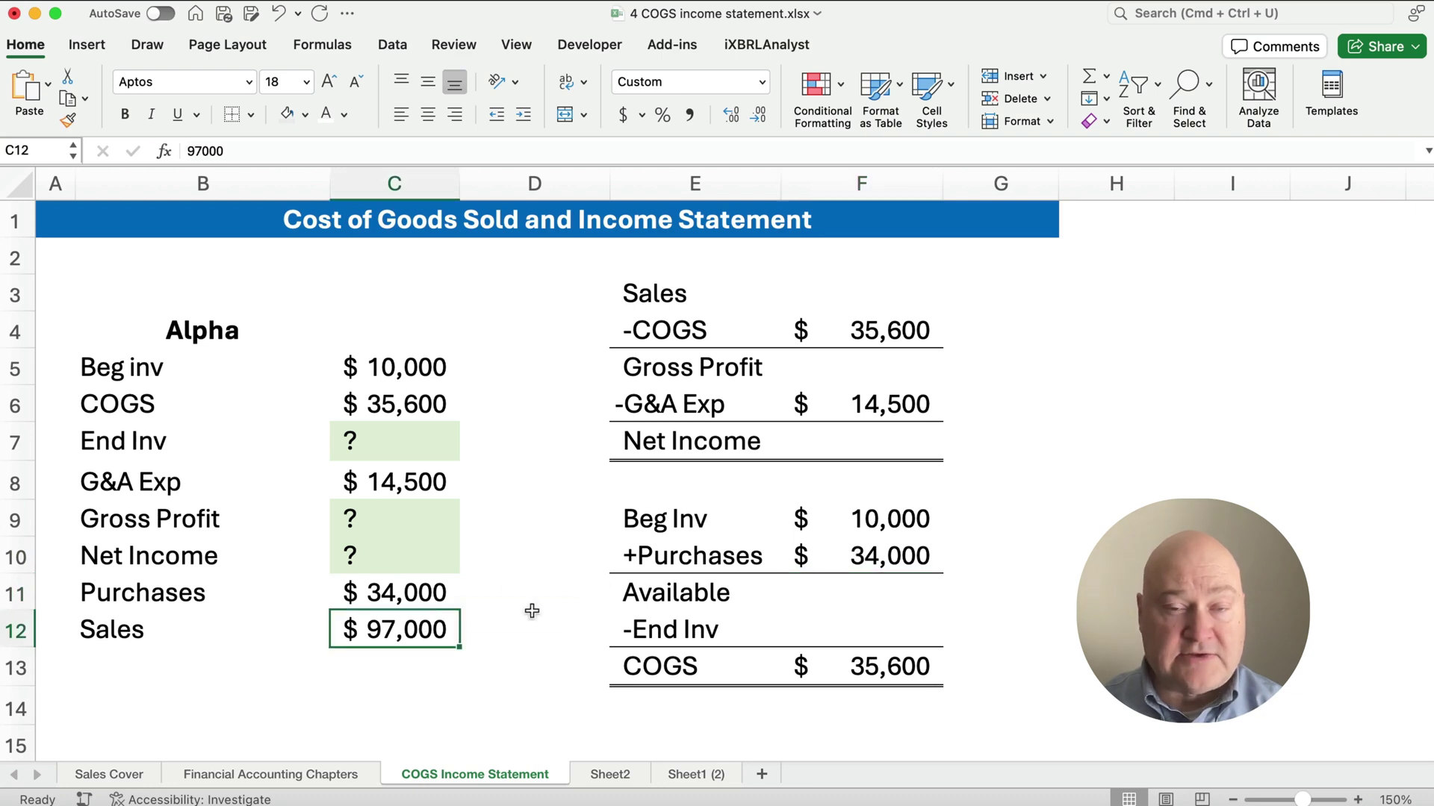
click(867, 296)
text(97000)
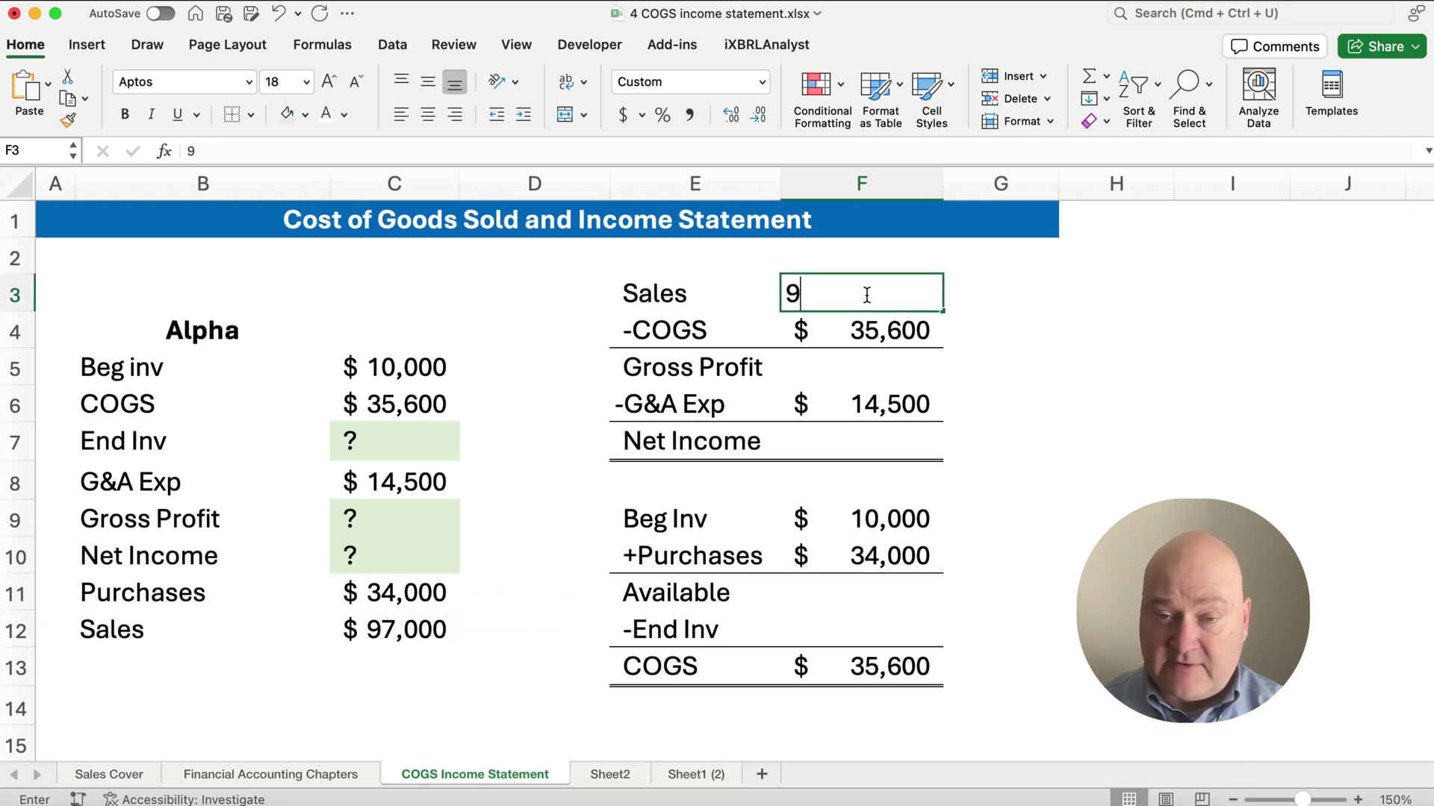
key(Return)
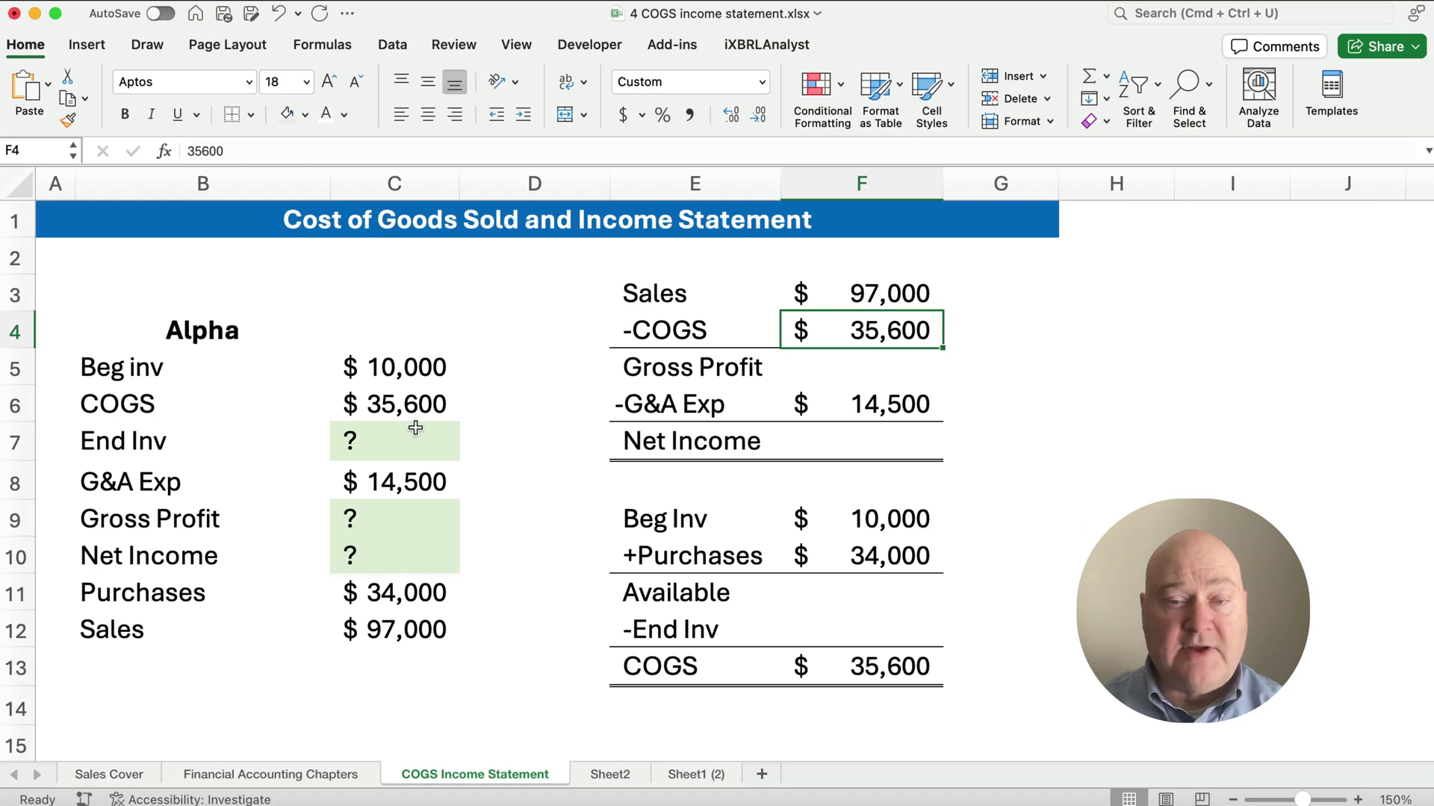
Step: Calculate gross profit in F5 as sales minus COGS with the formula =F3-F4
click(155, 442)
drag(155, 441, 431, 448)
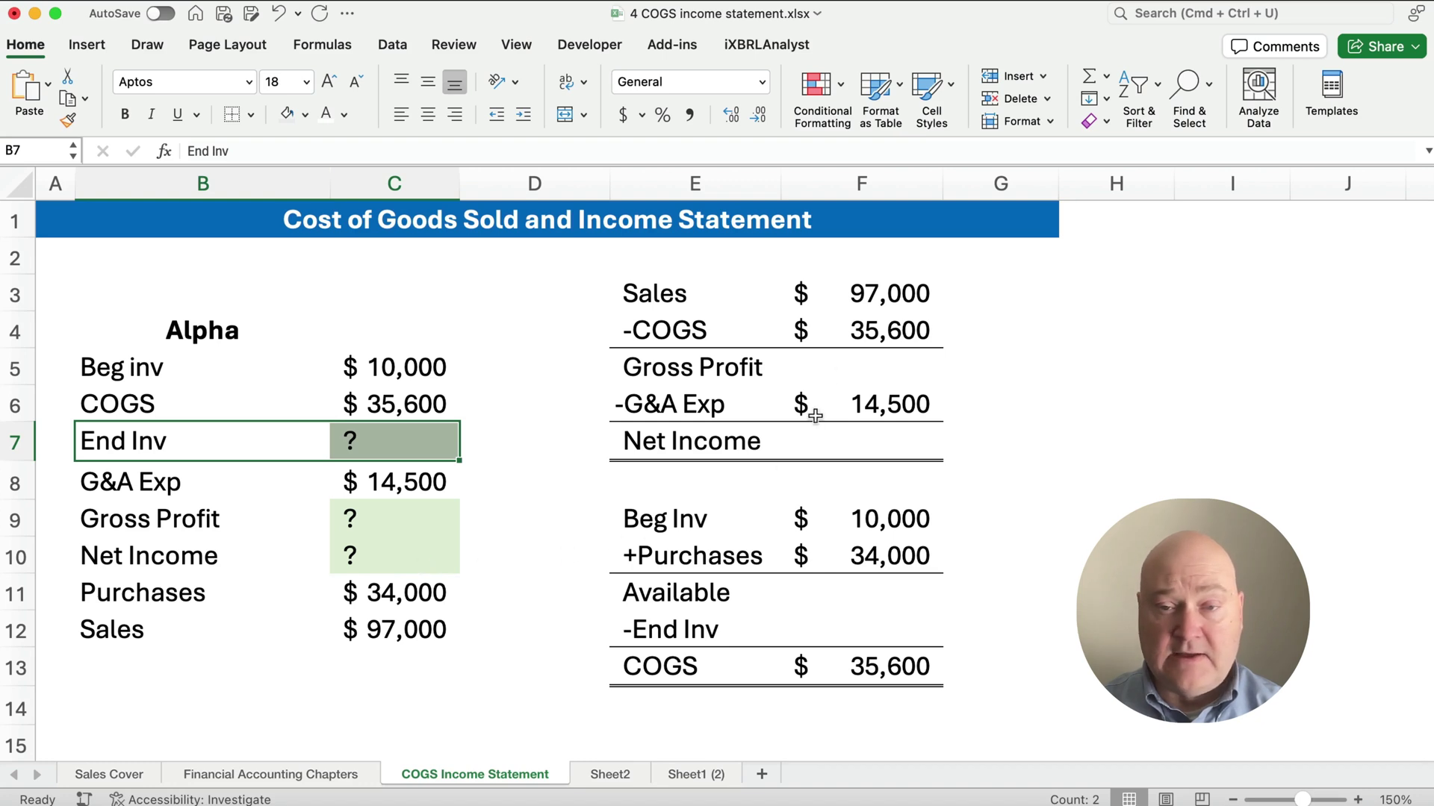
click(881, 368)
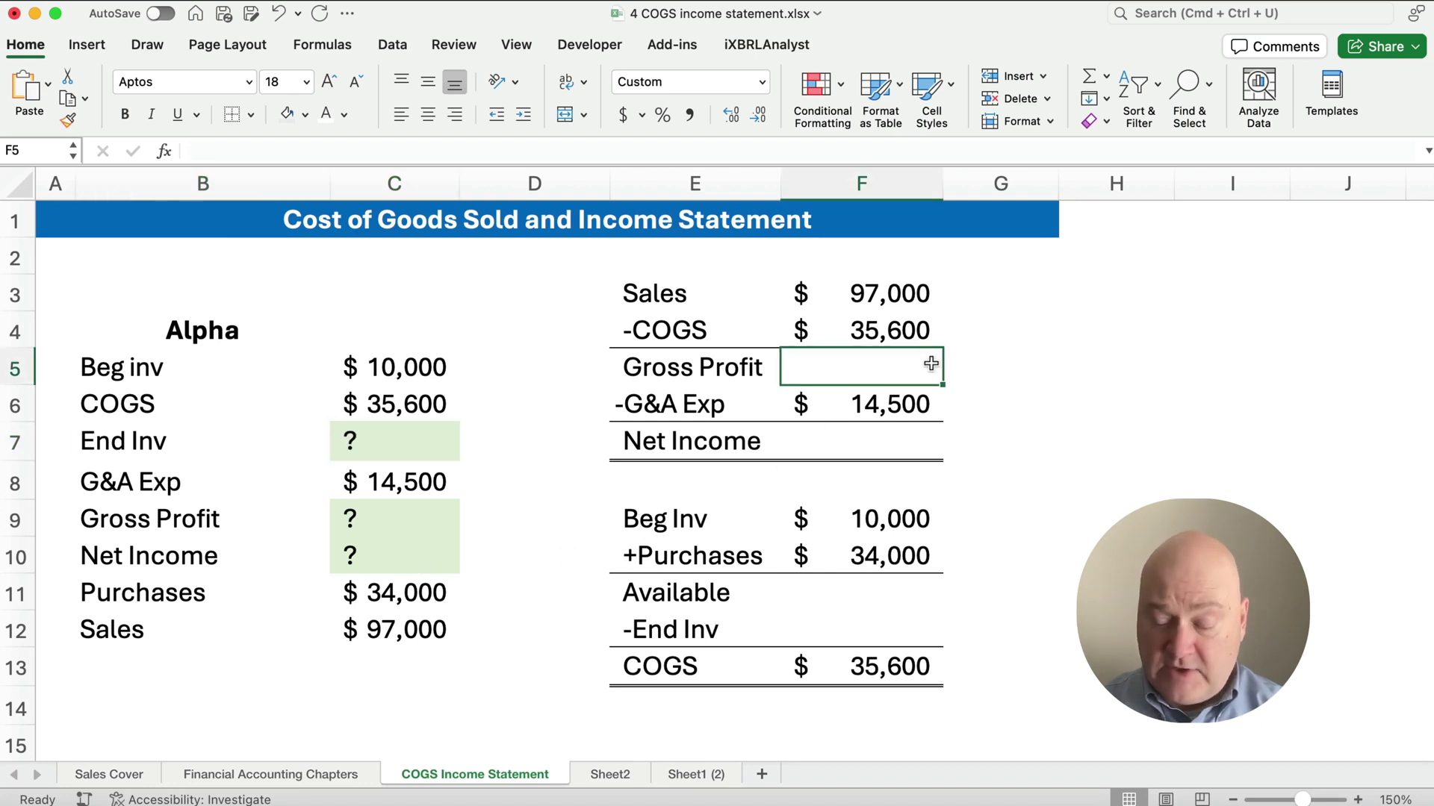
text(=)
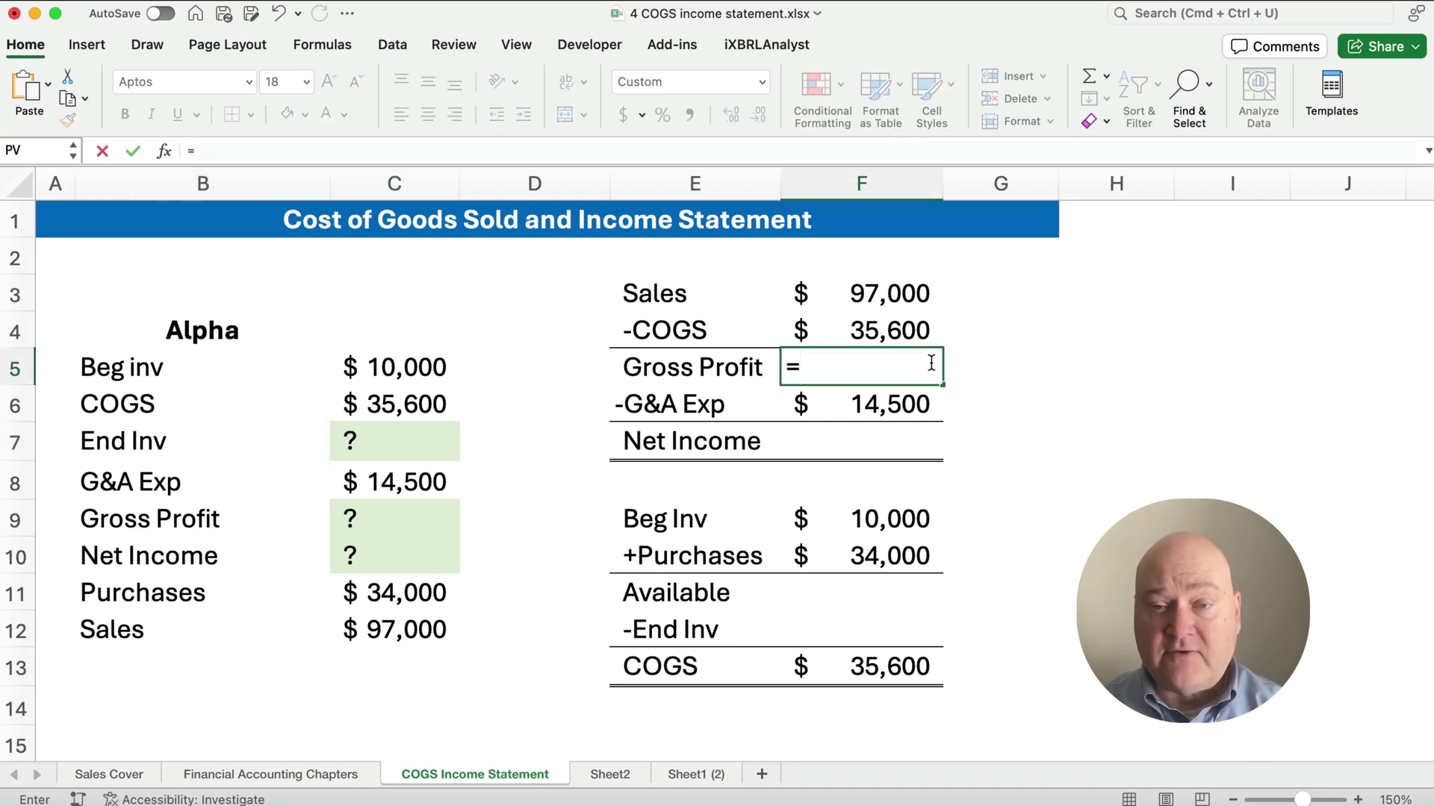
key(Up)
key(Up)
text(-)
key(Up)
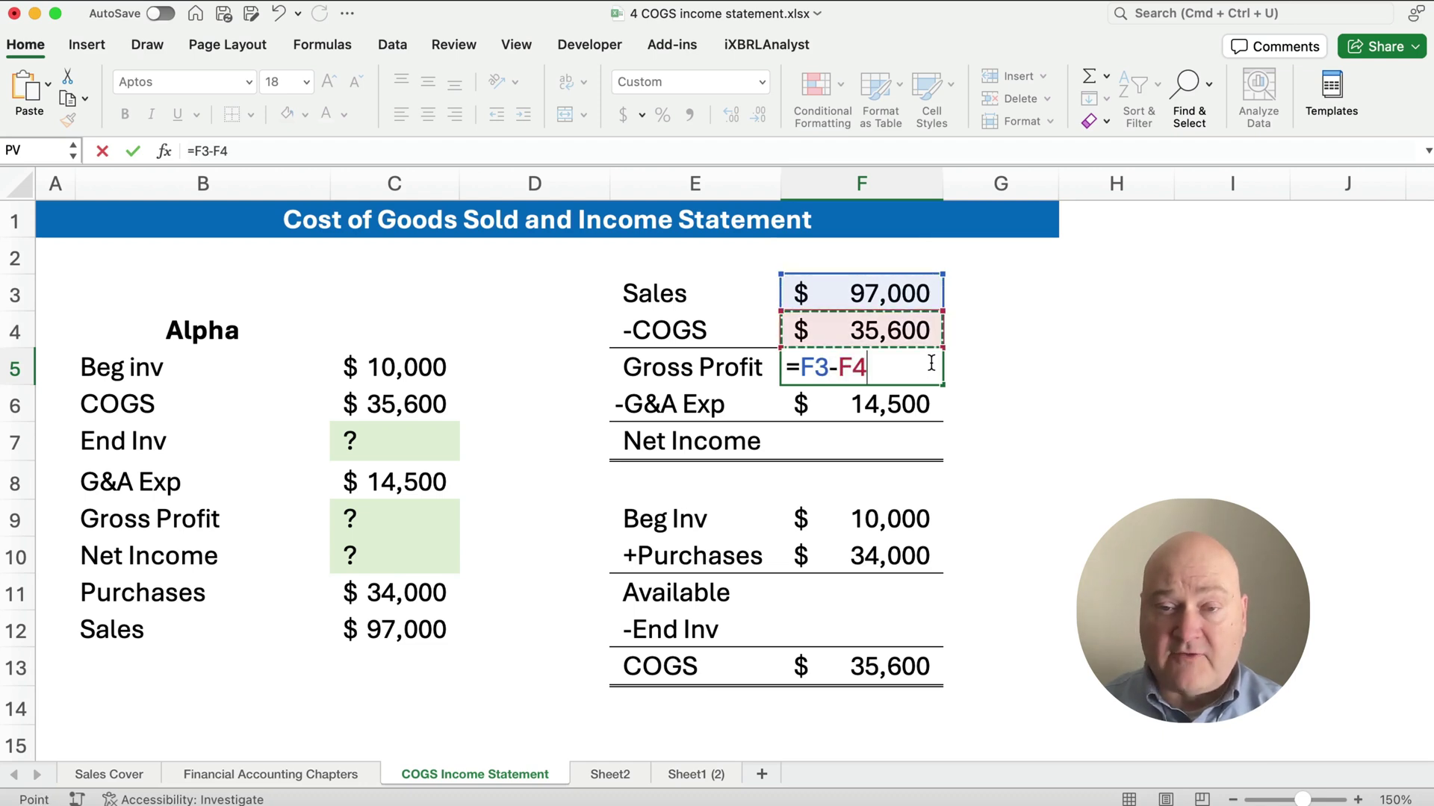
key(Return)
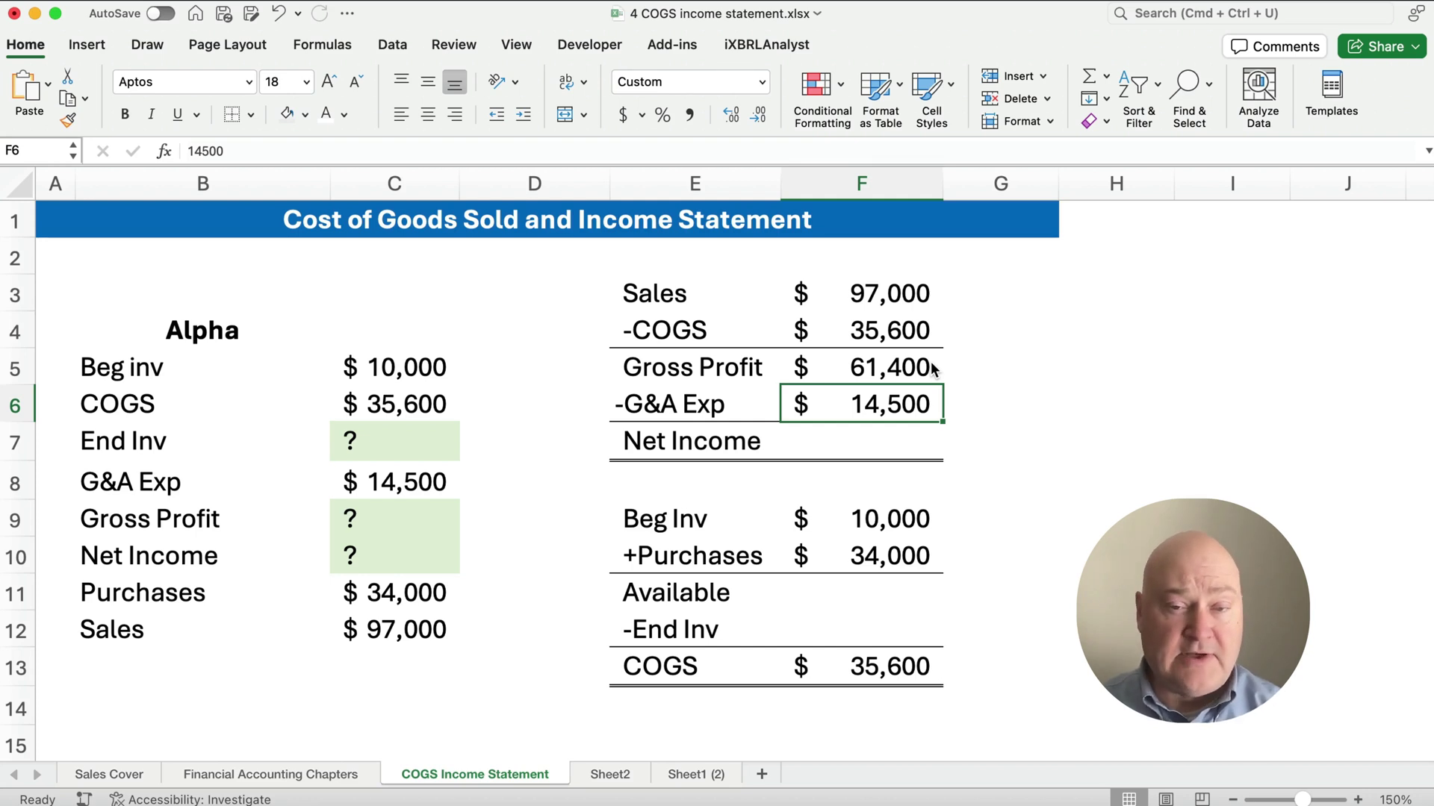
Step: Calculate net income in F7 as gross profit minus G&A expense with the formula =F5-F6
click(887, 442)
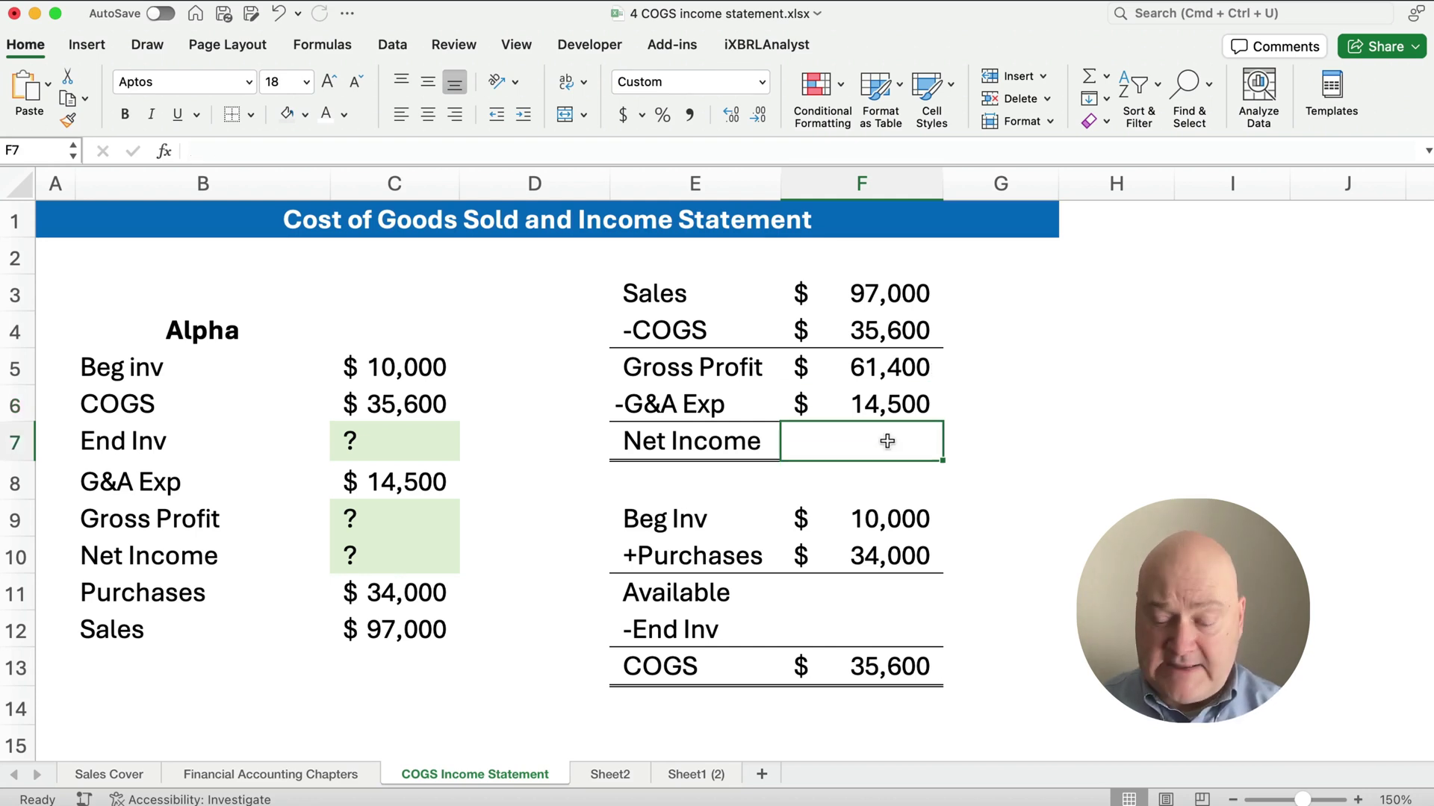
text(=)
key(Up)
key(Up)
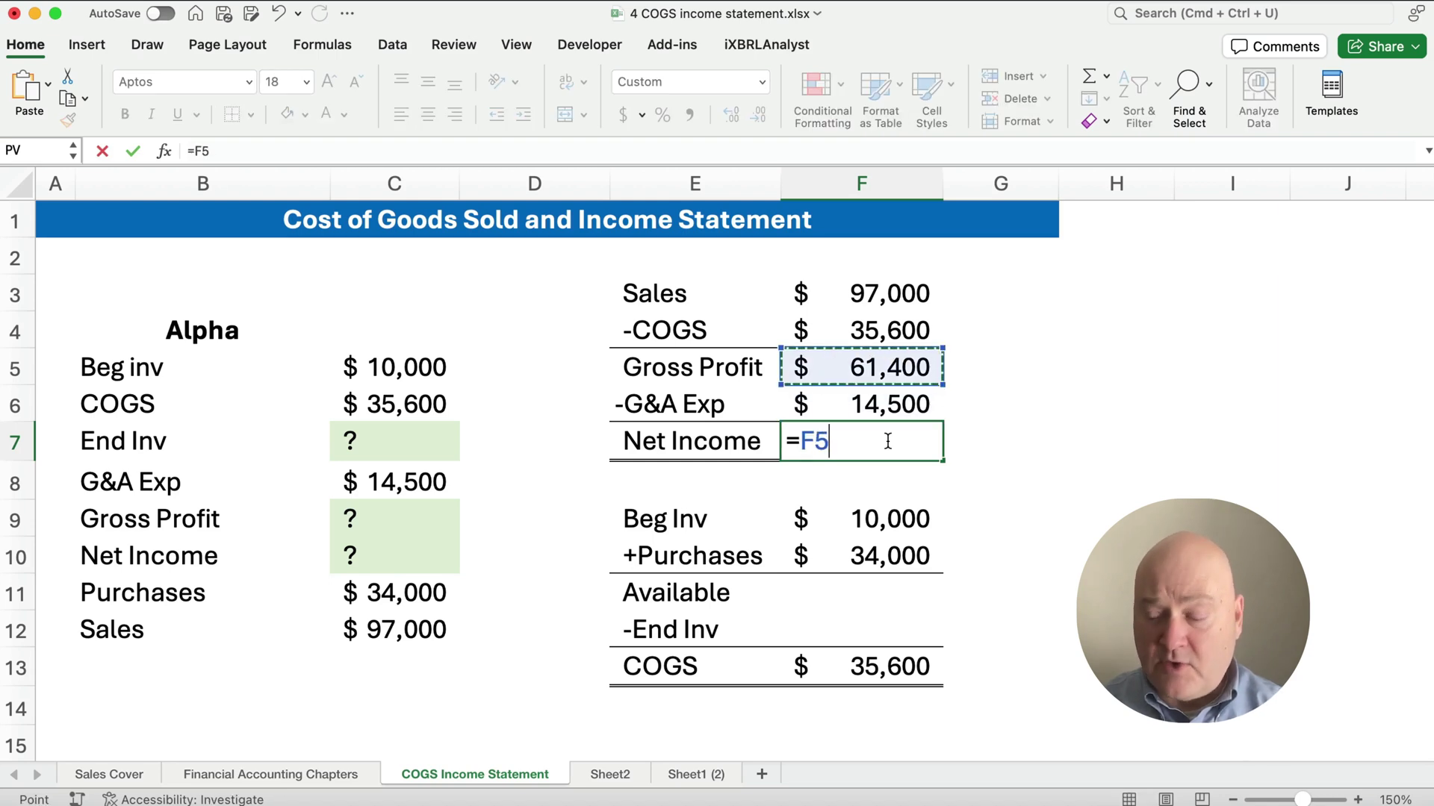
text(-)
key(Up)
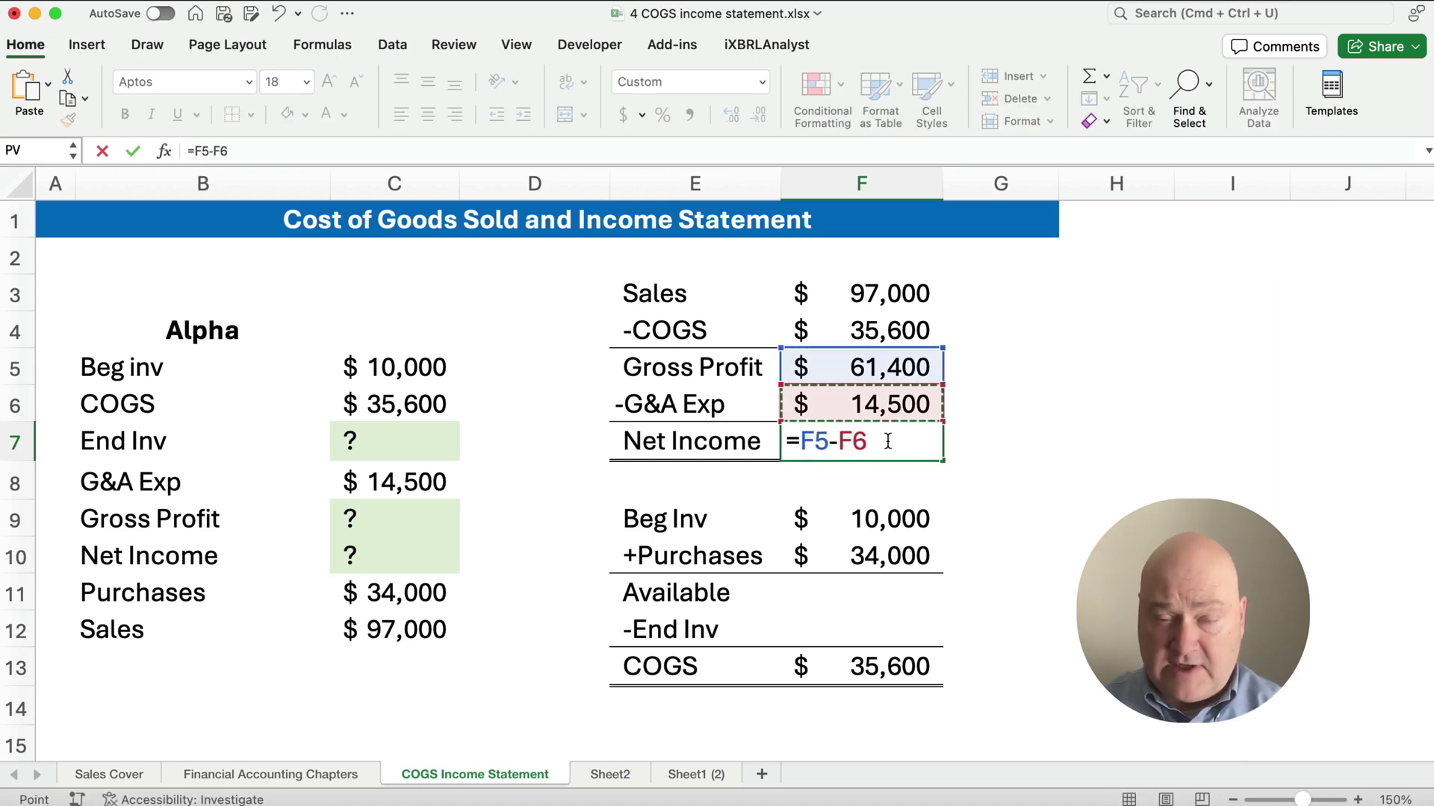
key(Return)
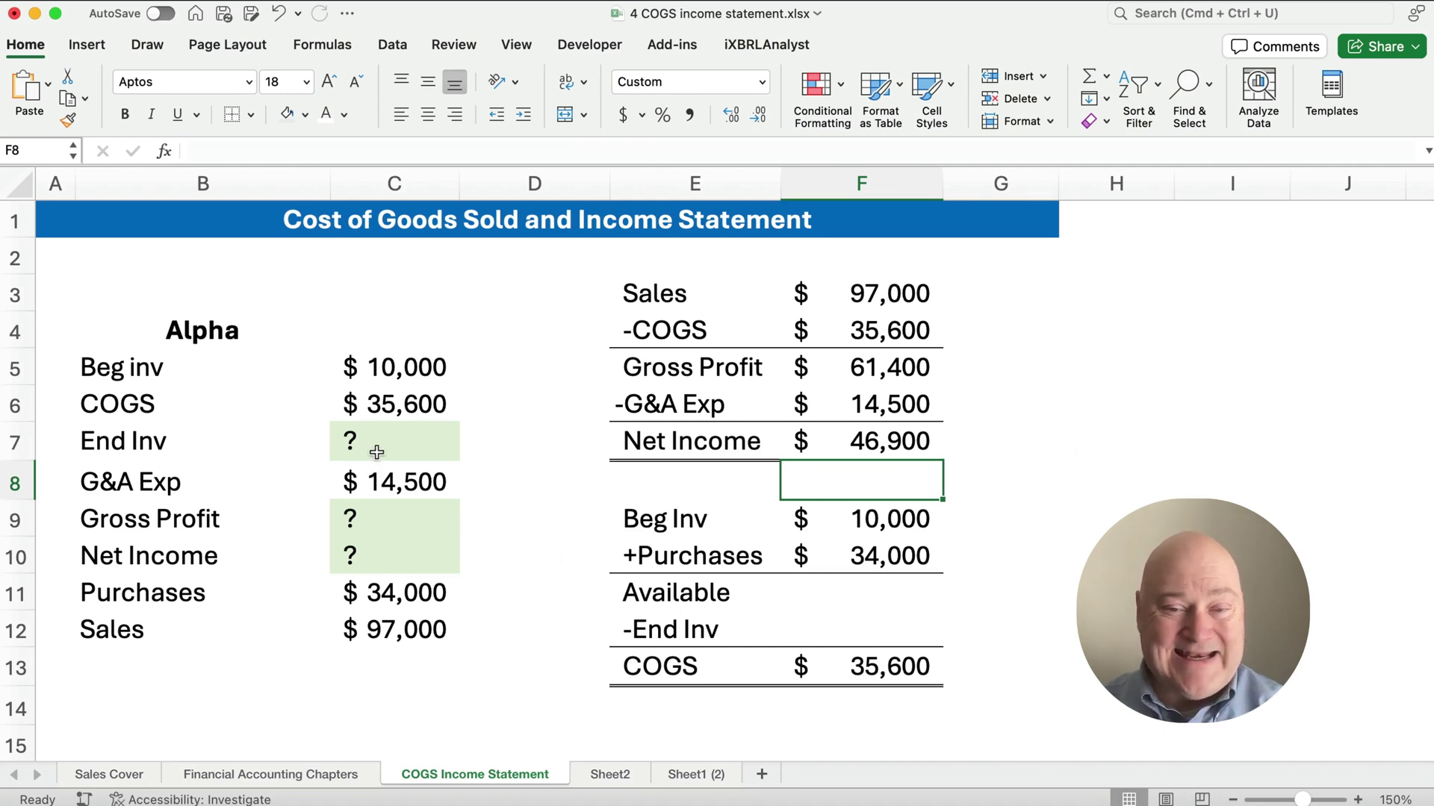
Step: Calculate goods available in F11 by adding beginning inventory and purchases from F9 and F10
drag(883, 519, 897, 577)
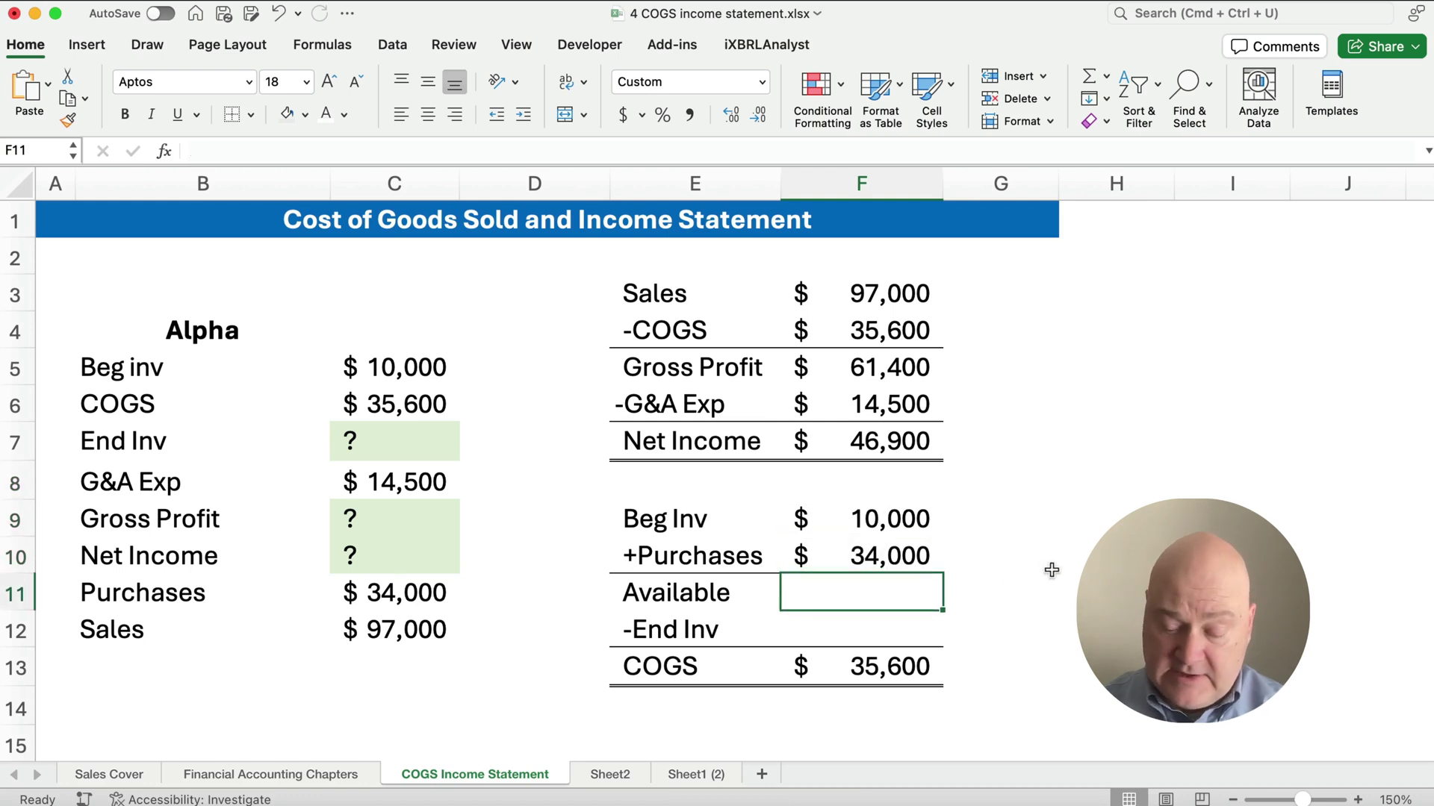
text(=)
key(Up)
key(Up)
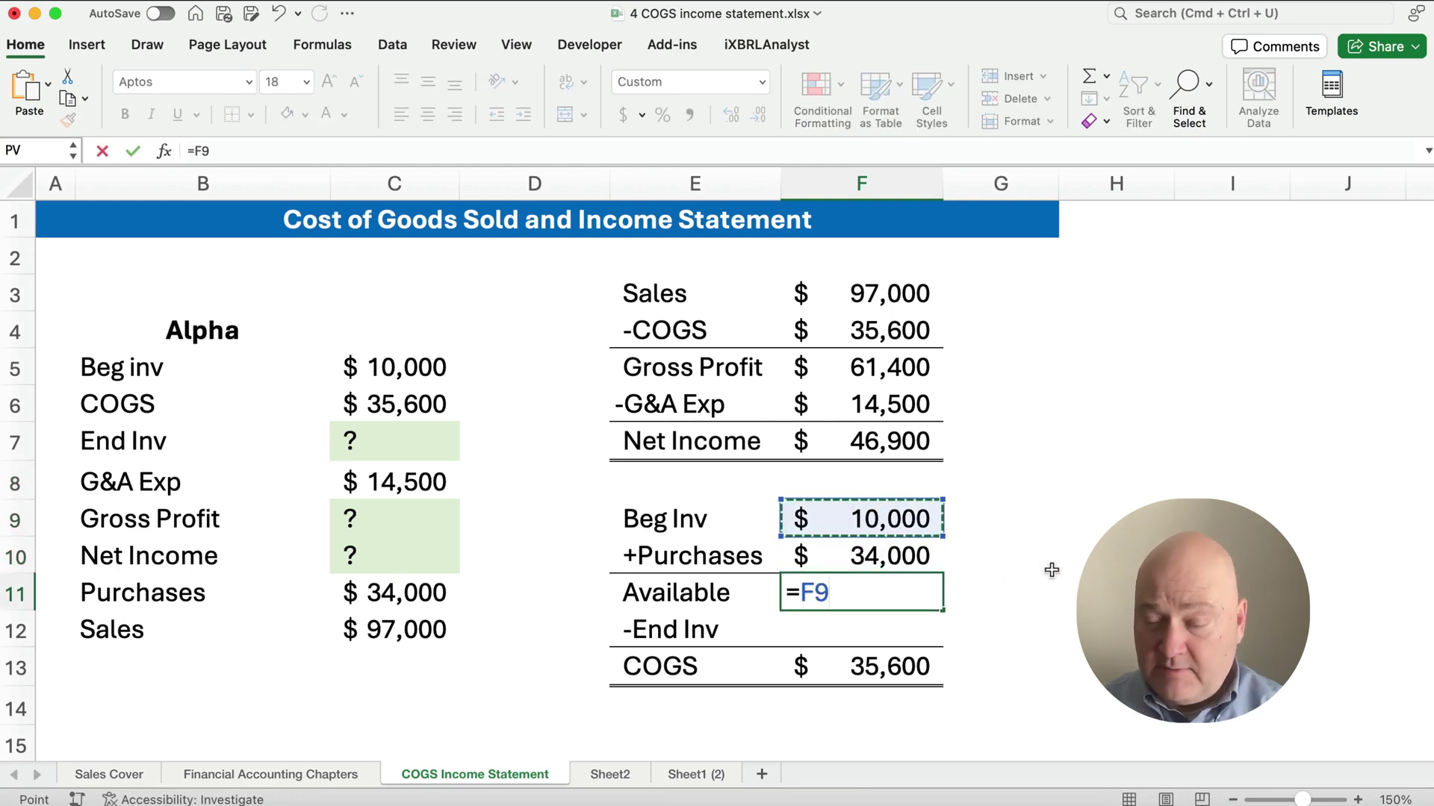
text(+)
key(Up)
key(Return)
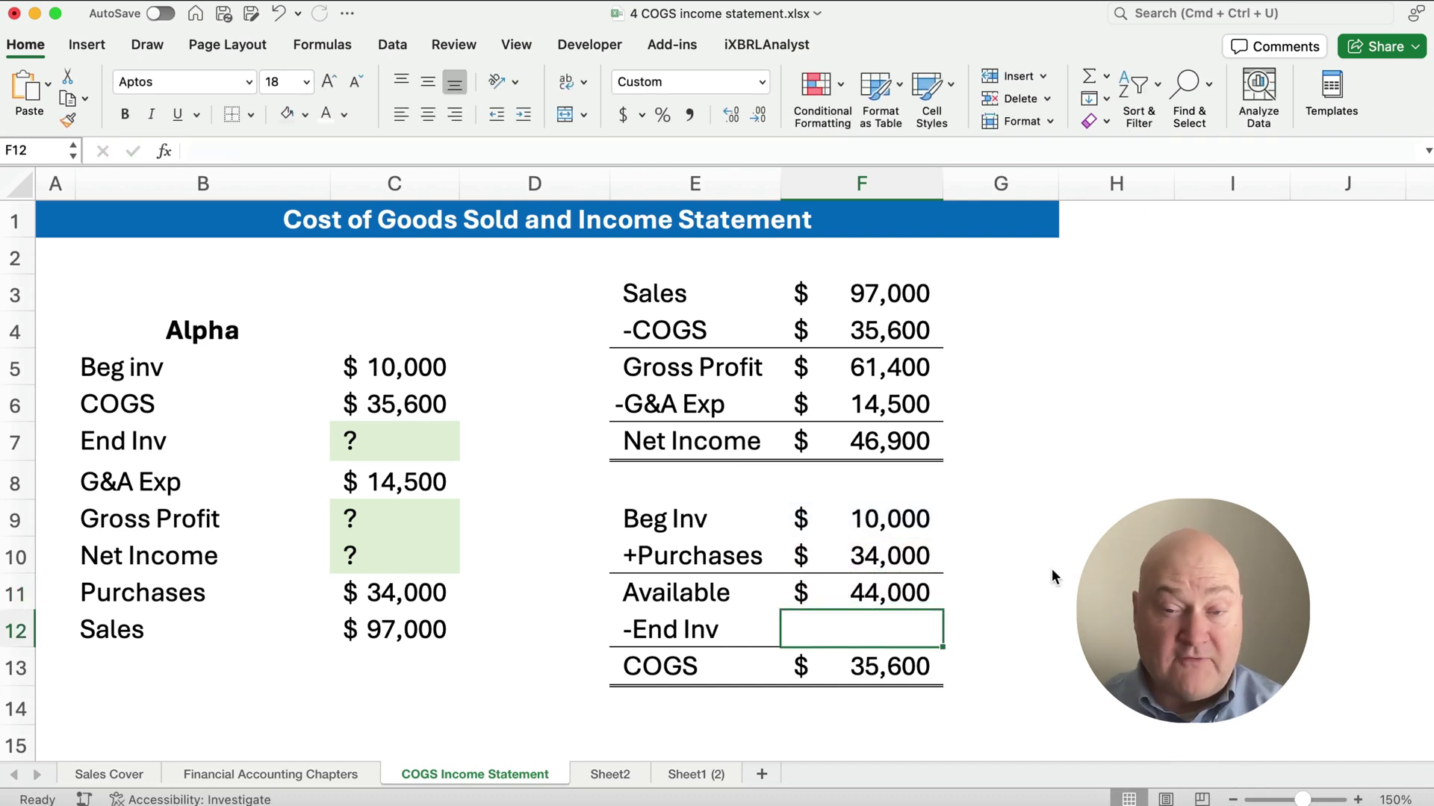
Step: Calculate ending inventory in F12 as goods available minus COGS with the formula =F11-F13
key(Down)
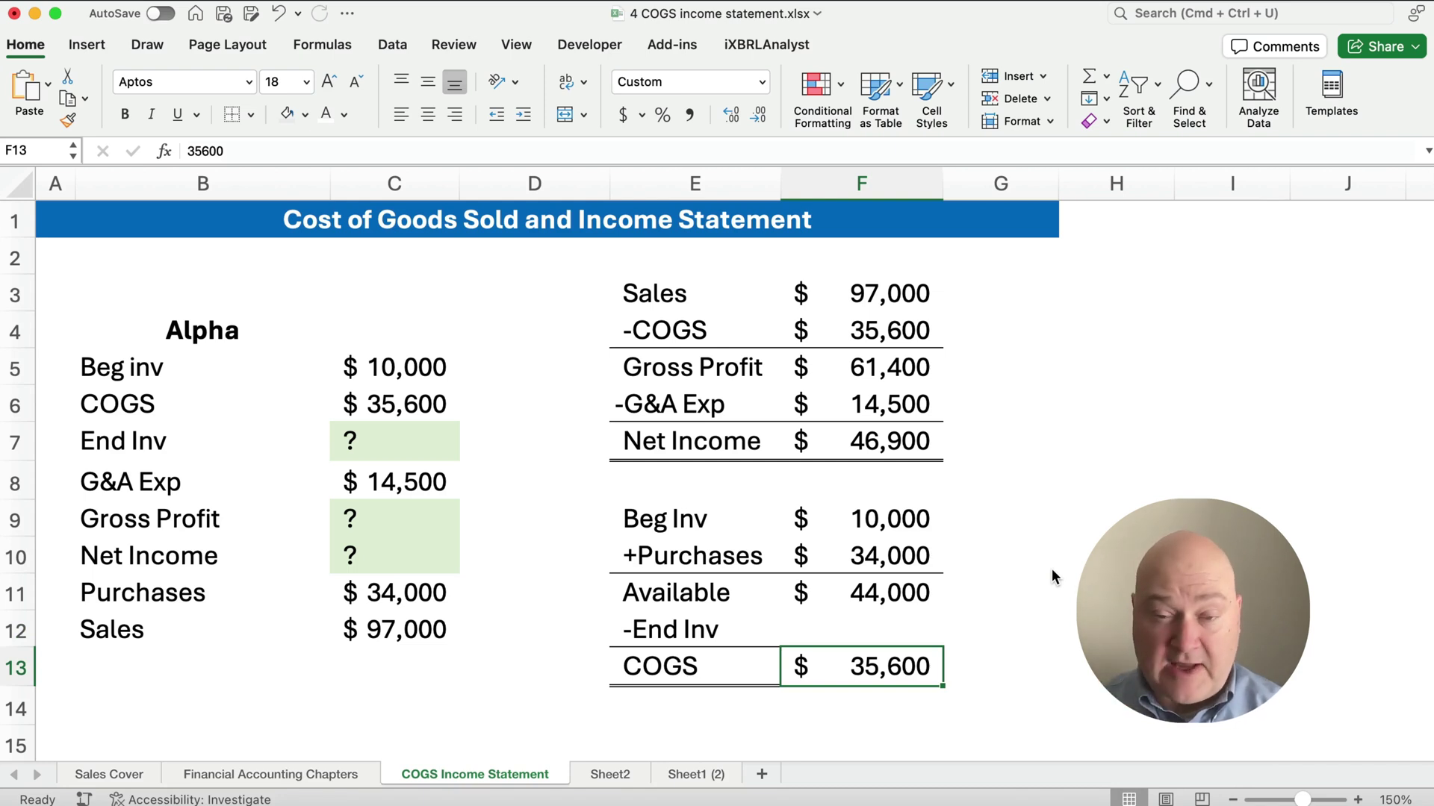
key(Up)
text(=)
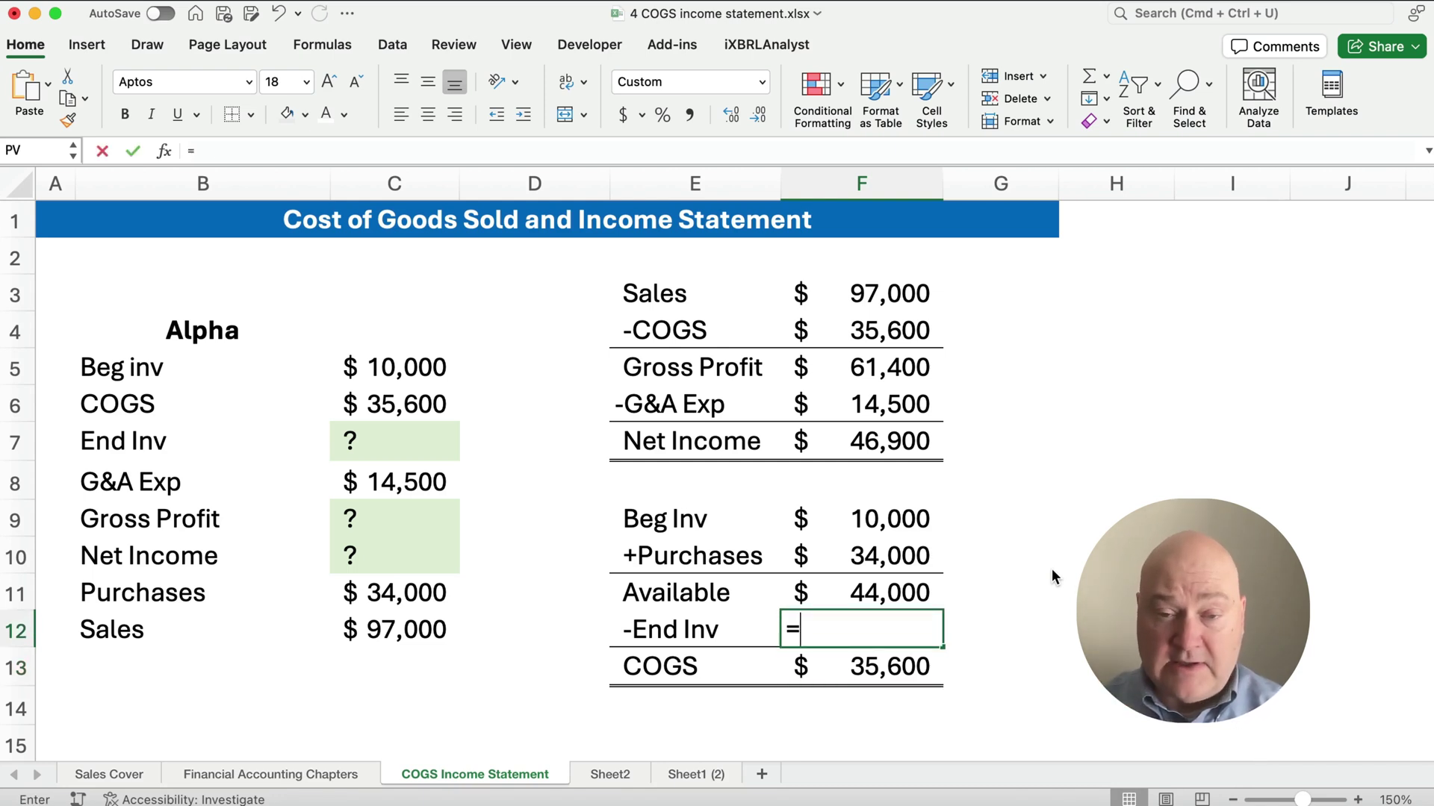
key(Up)
text(-)
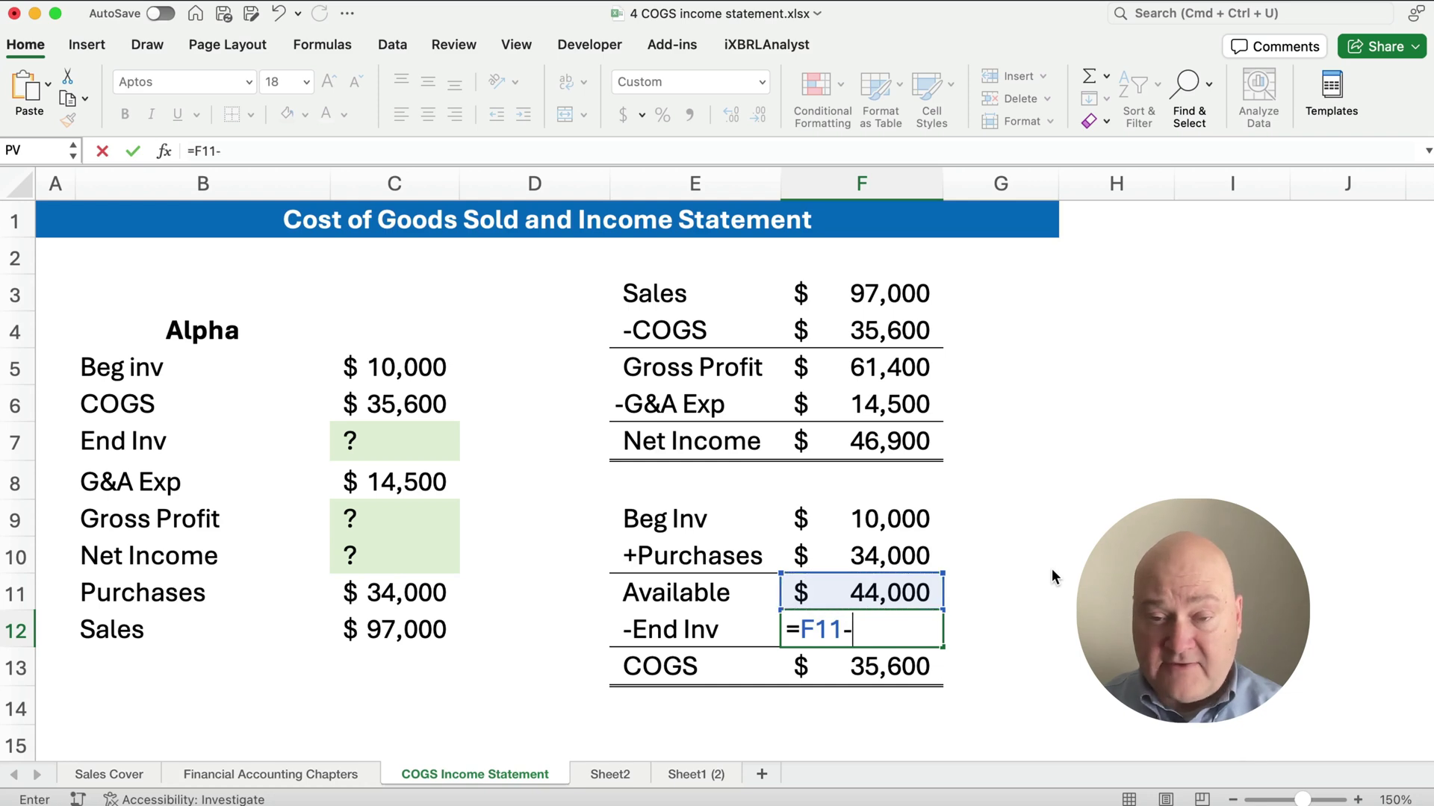
key(Down)
key(Return)
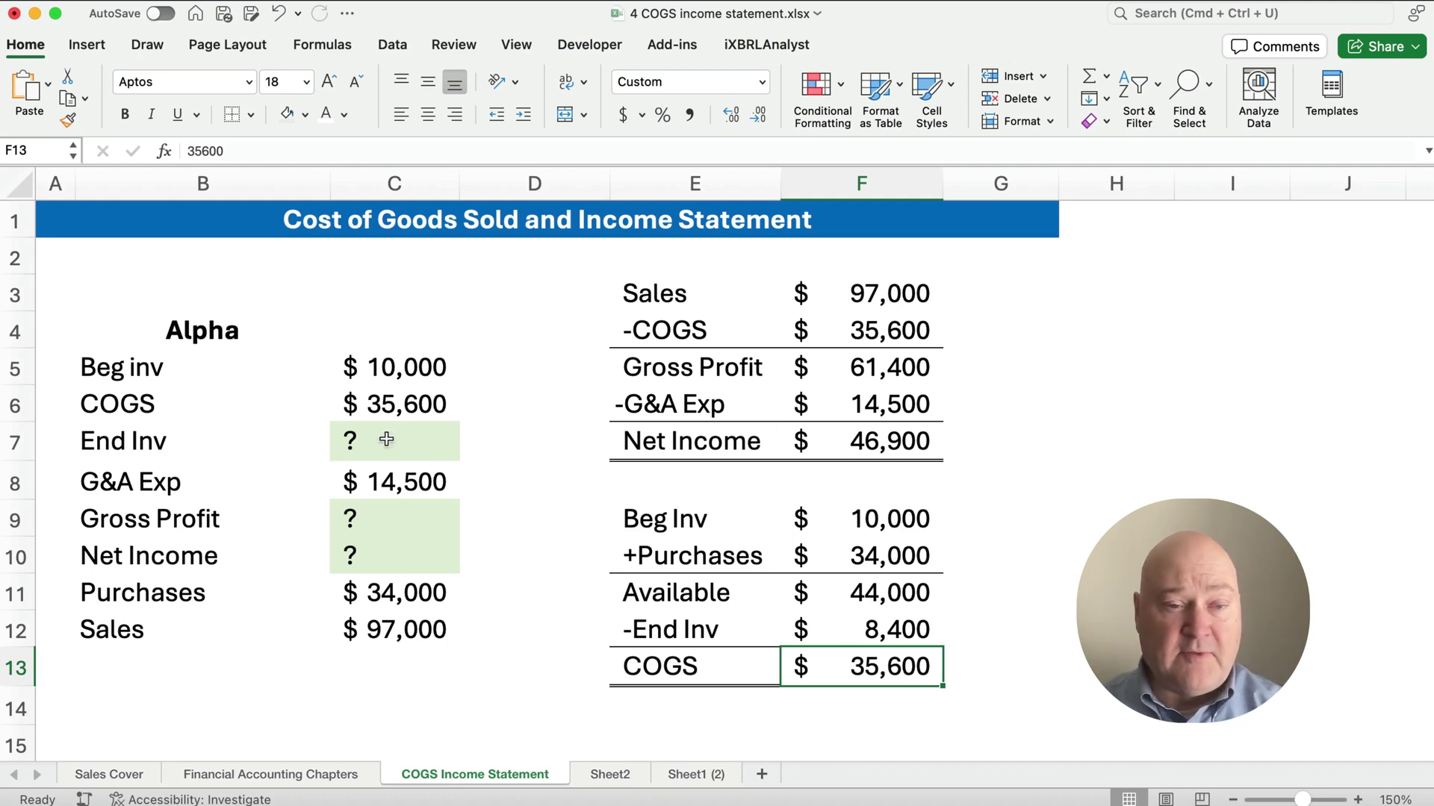
Step: Fill the ending inventory cell F12 with the lightest green theme color
drag(176, 445, 448, 450)
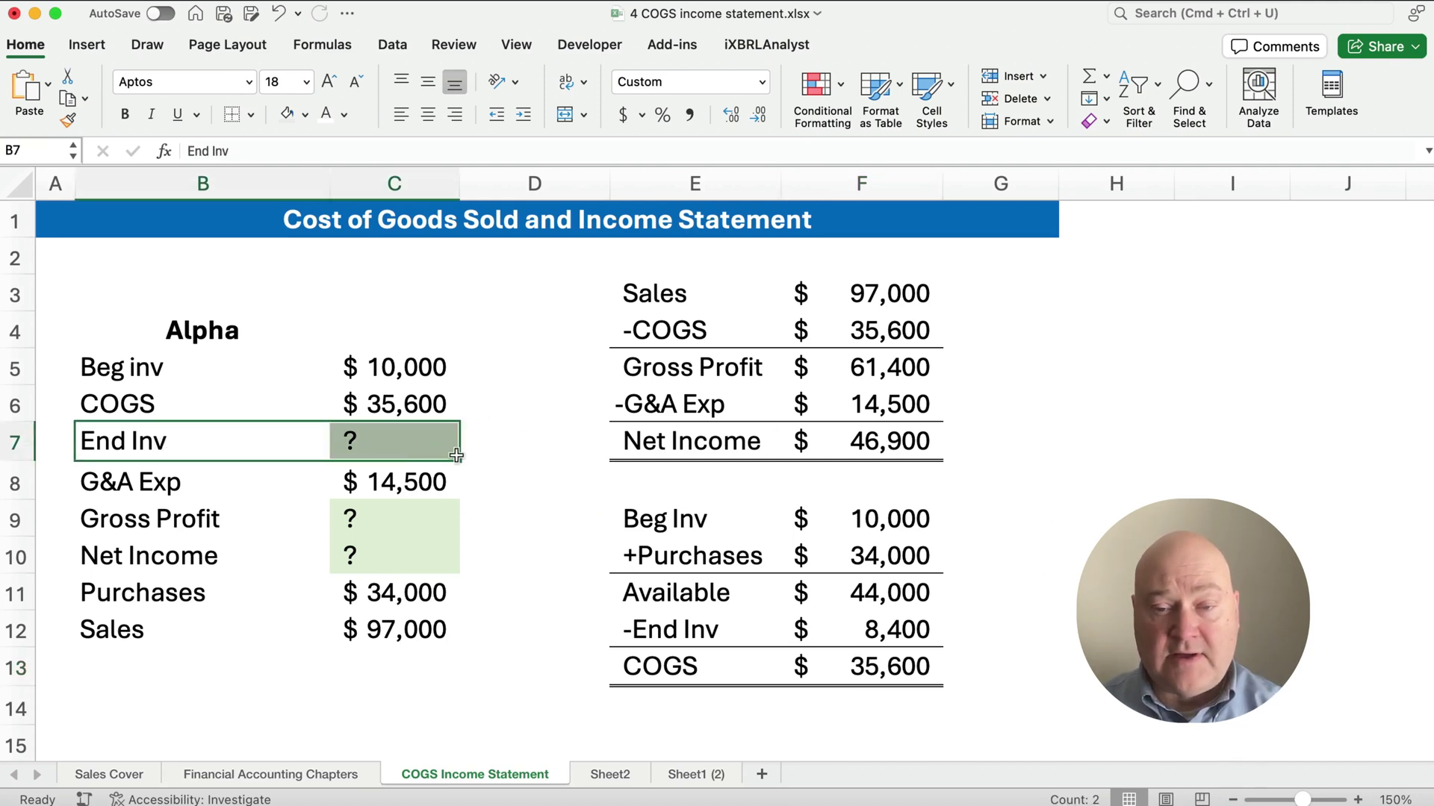
click(917, 631)
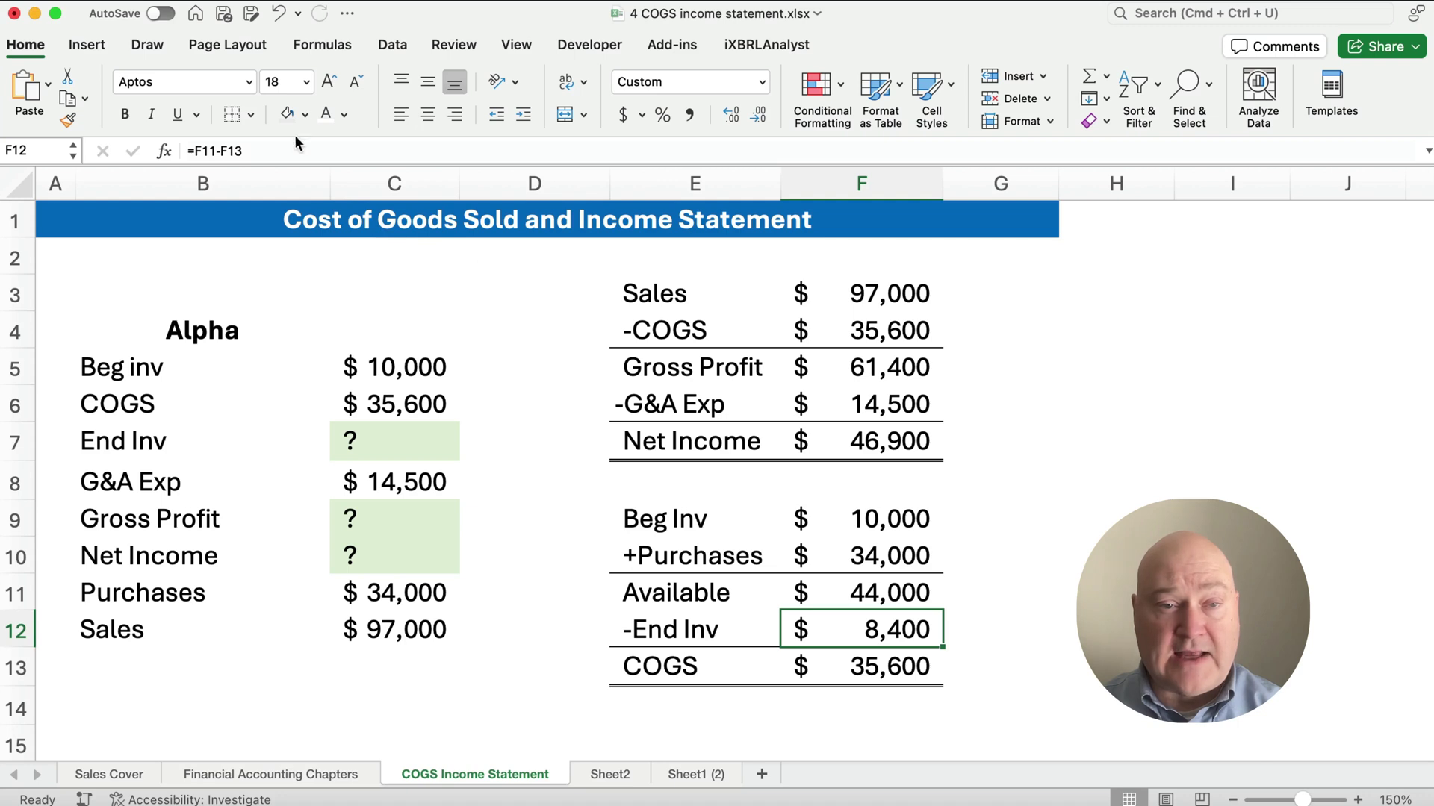
click(306, 115)
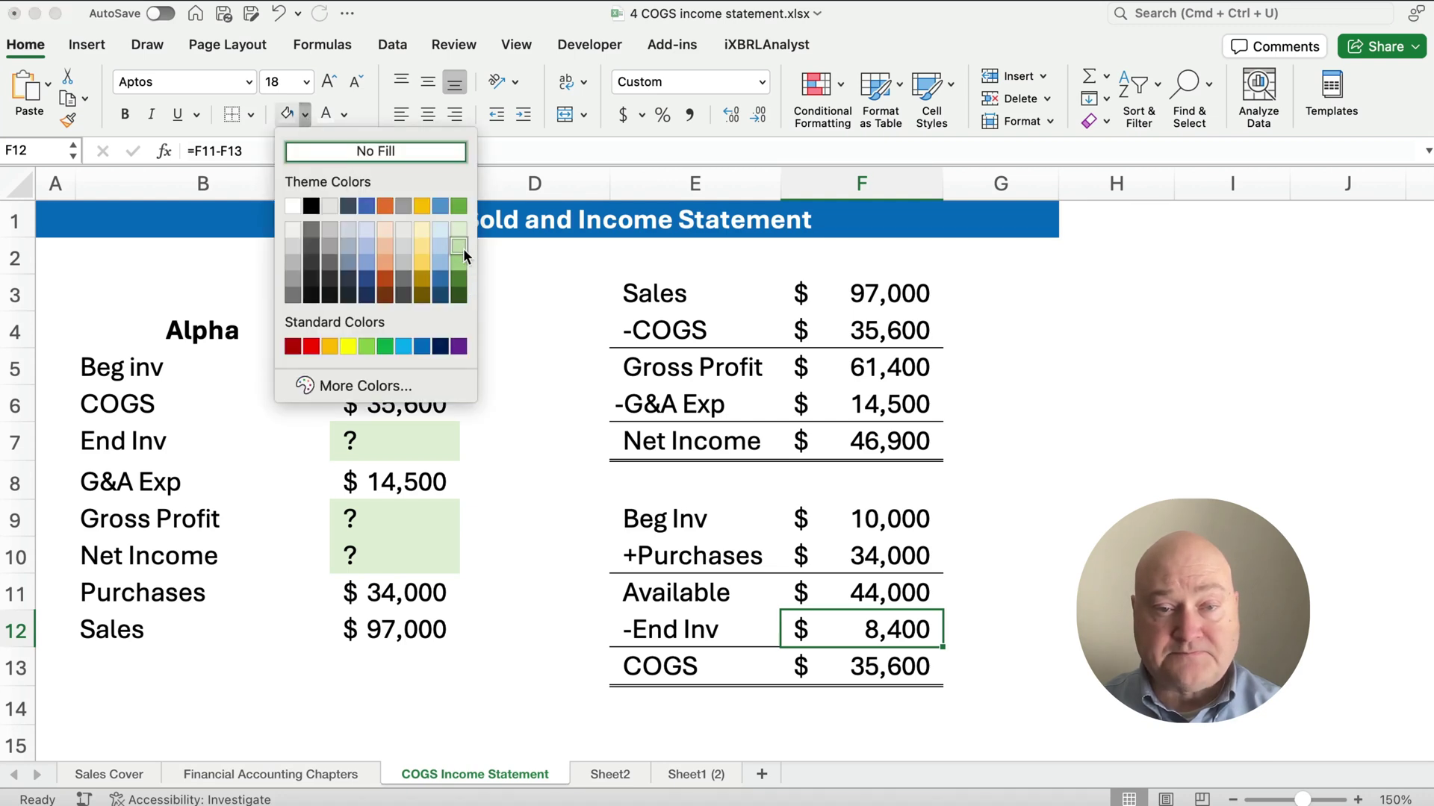
click(459, 230)
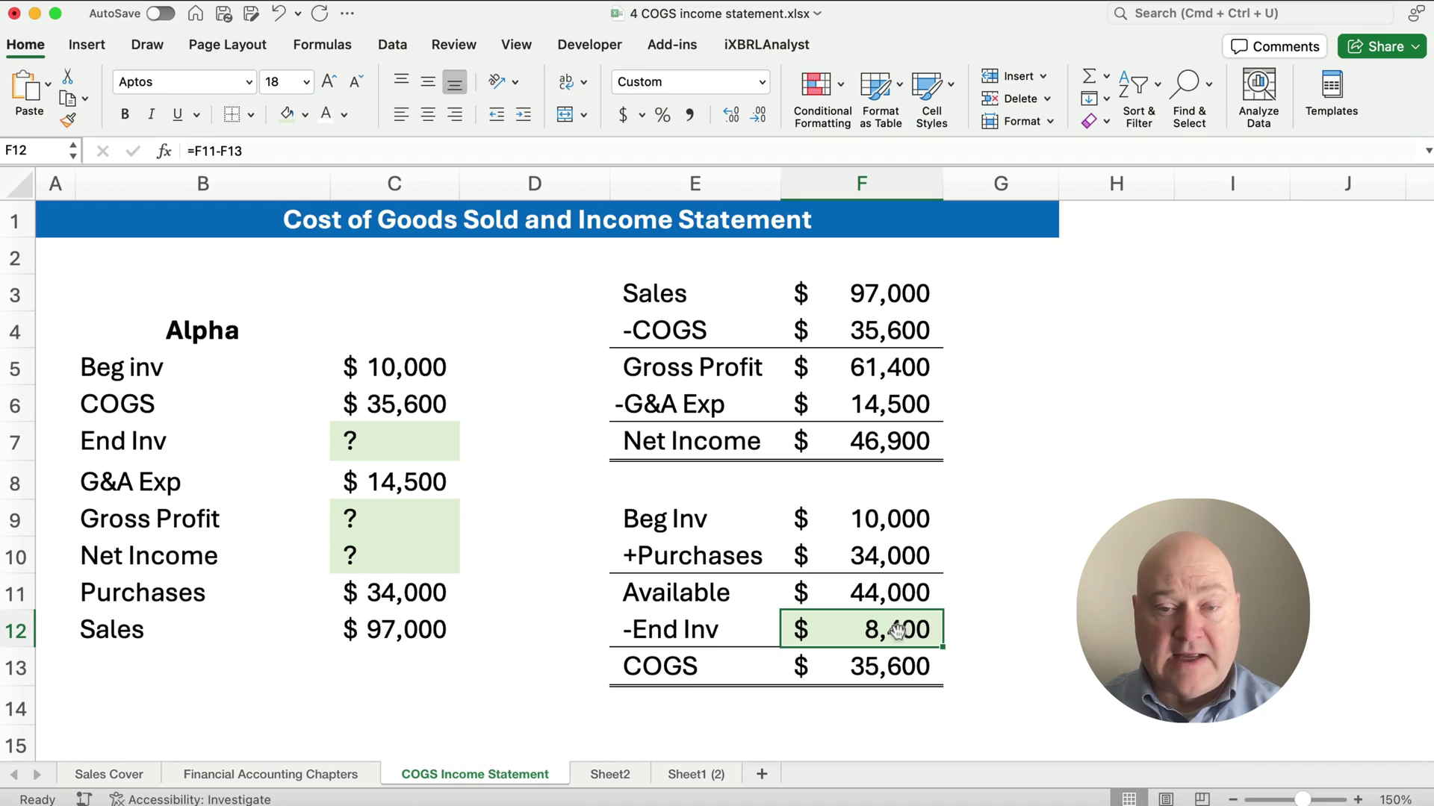
Step: Apply the same light green fill to the G&A expense cell F6 and the net income cell F7
click(879, 414)
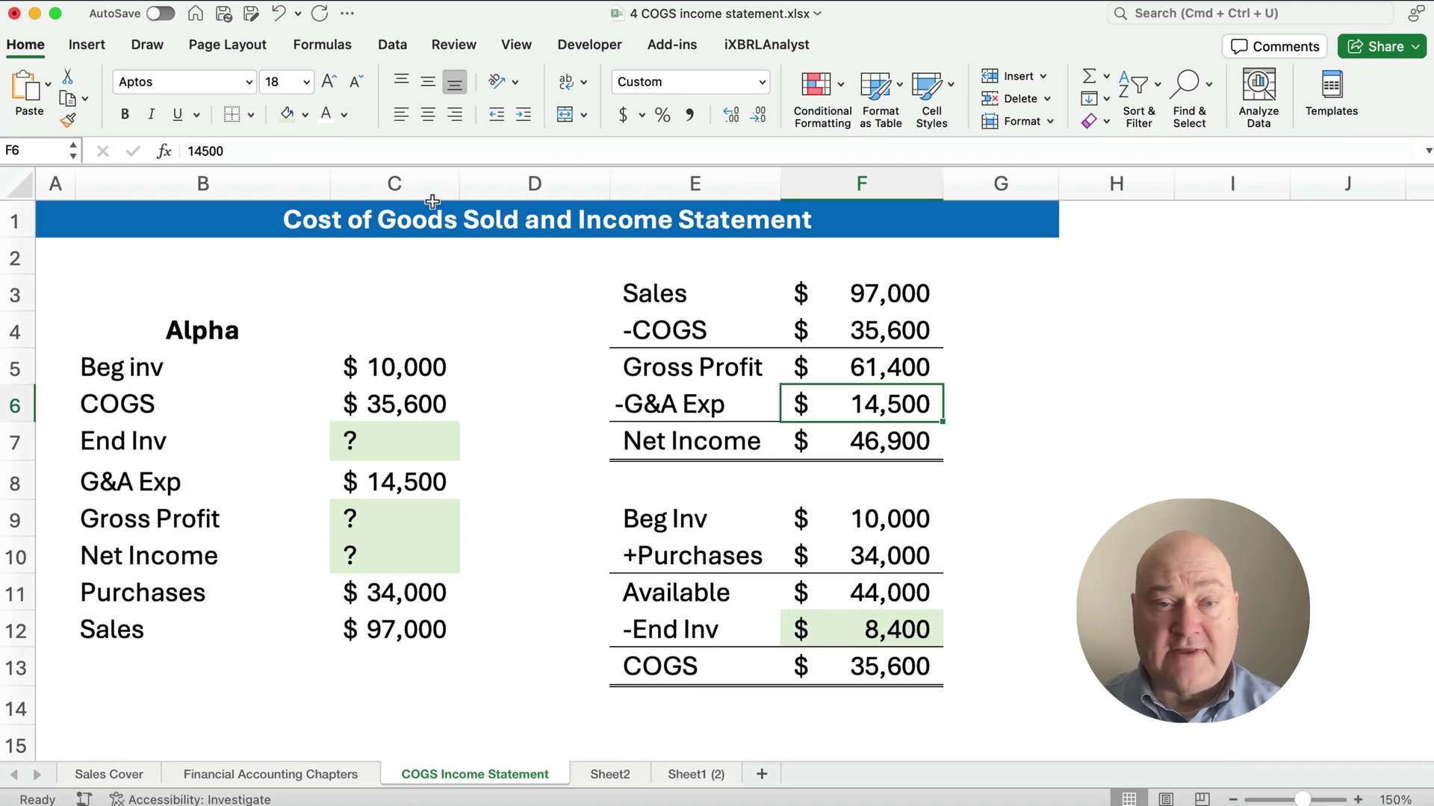
click(286, 113)
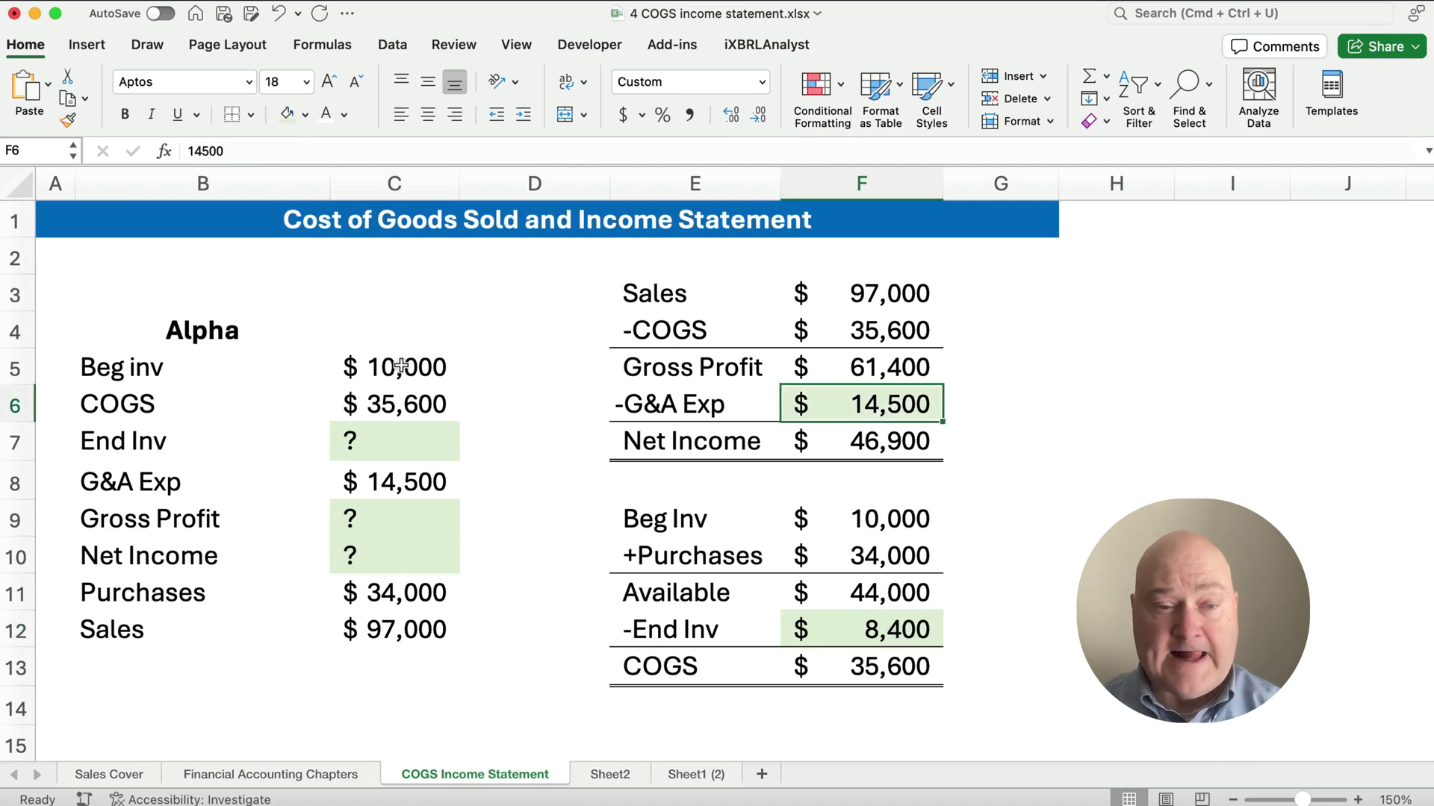
click(893, 441)
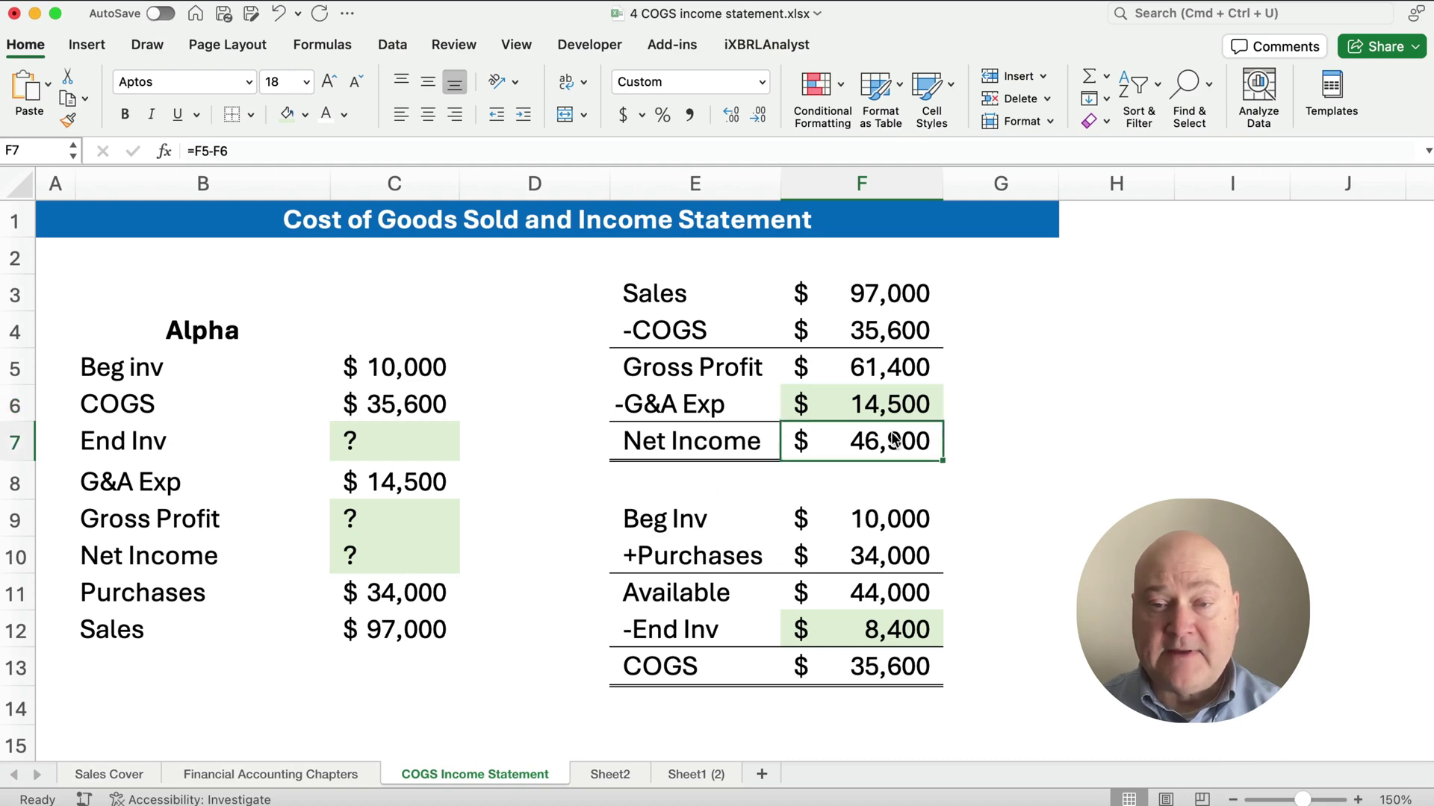
click(289, 117)
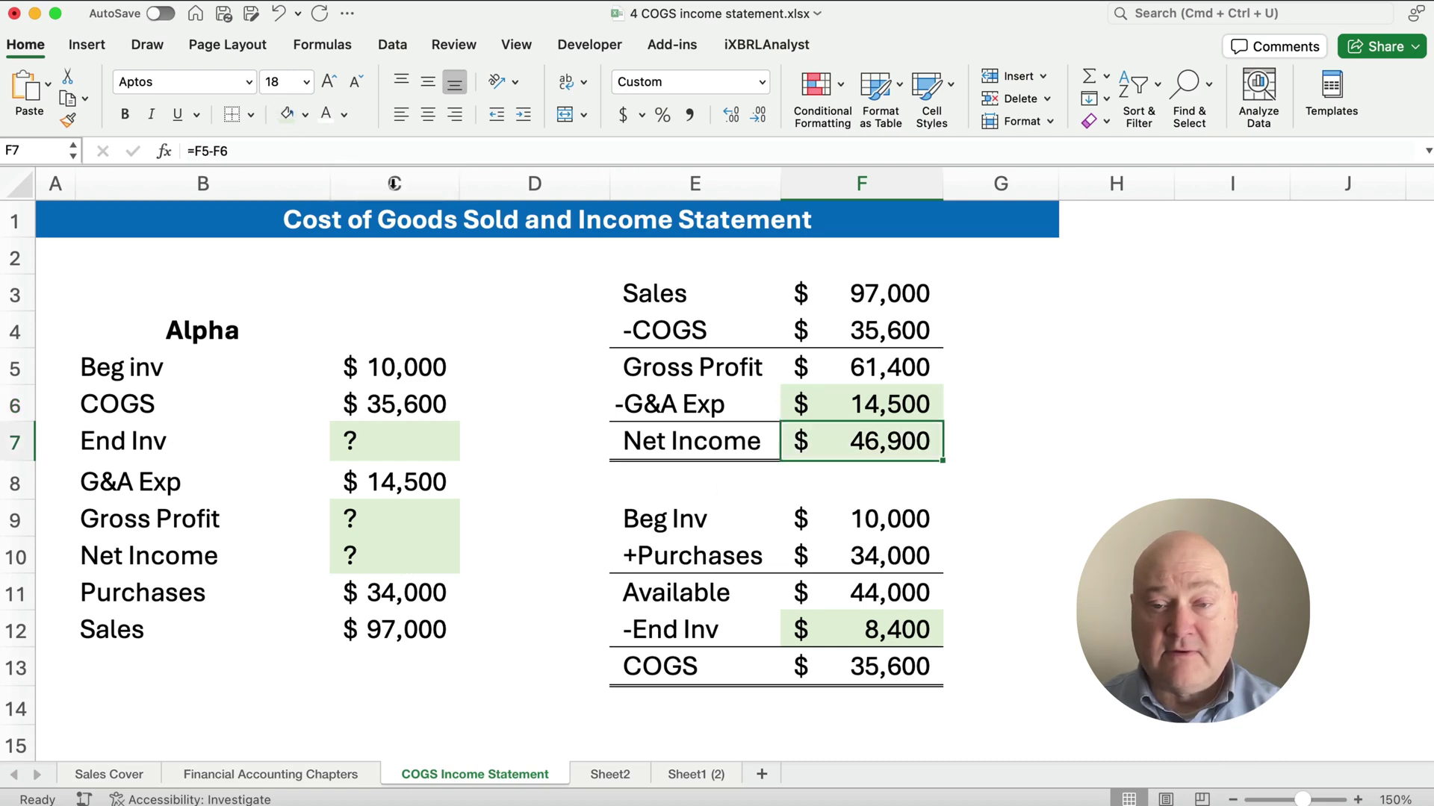
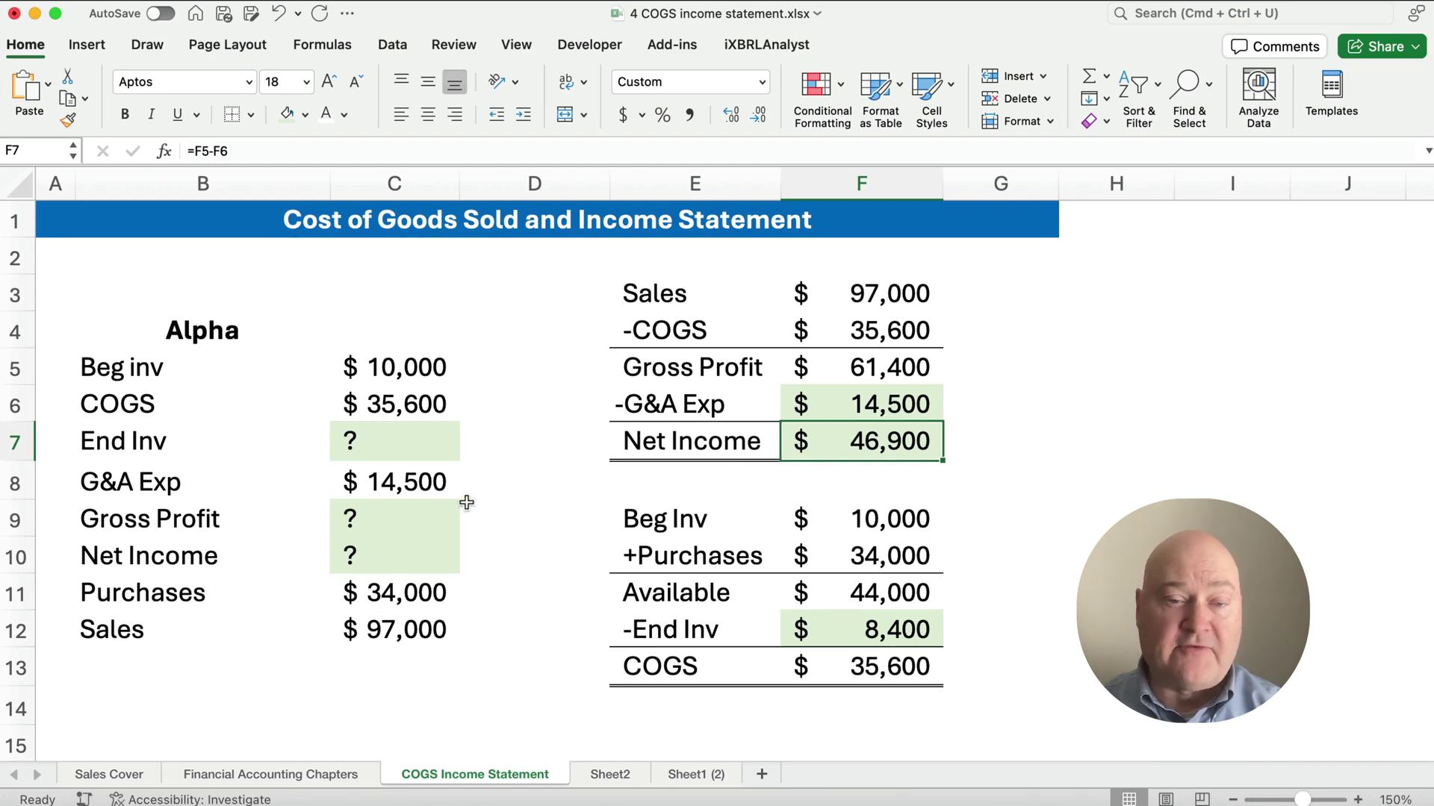
Step: Enter Bravo's sales of 90000 in F16 and its COGS of 68000 in both F17 and F26
scroll(496, 551, down, 4)
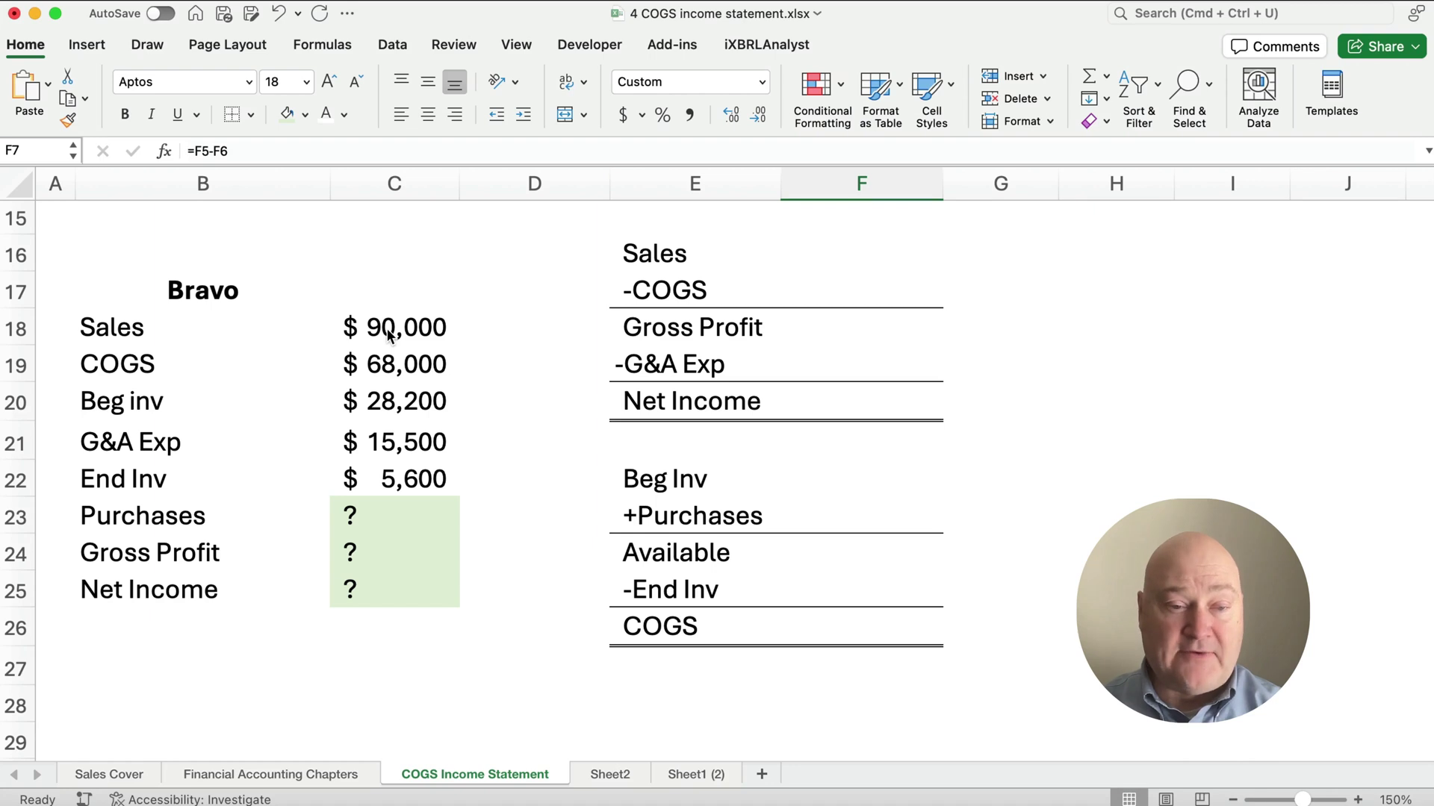
click(863, 265)
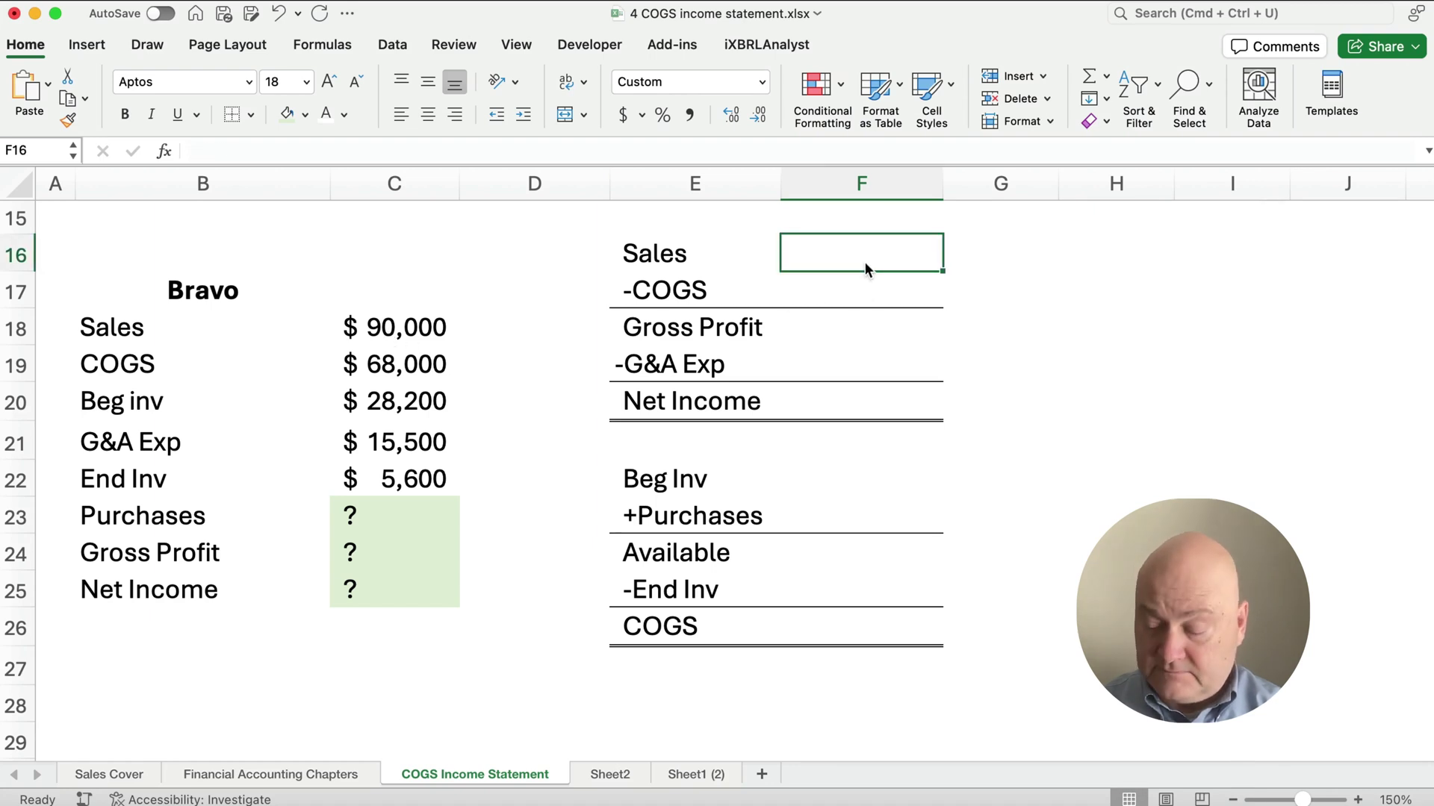
text(90000)
key(Return)
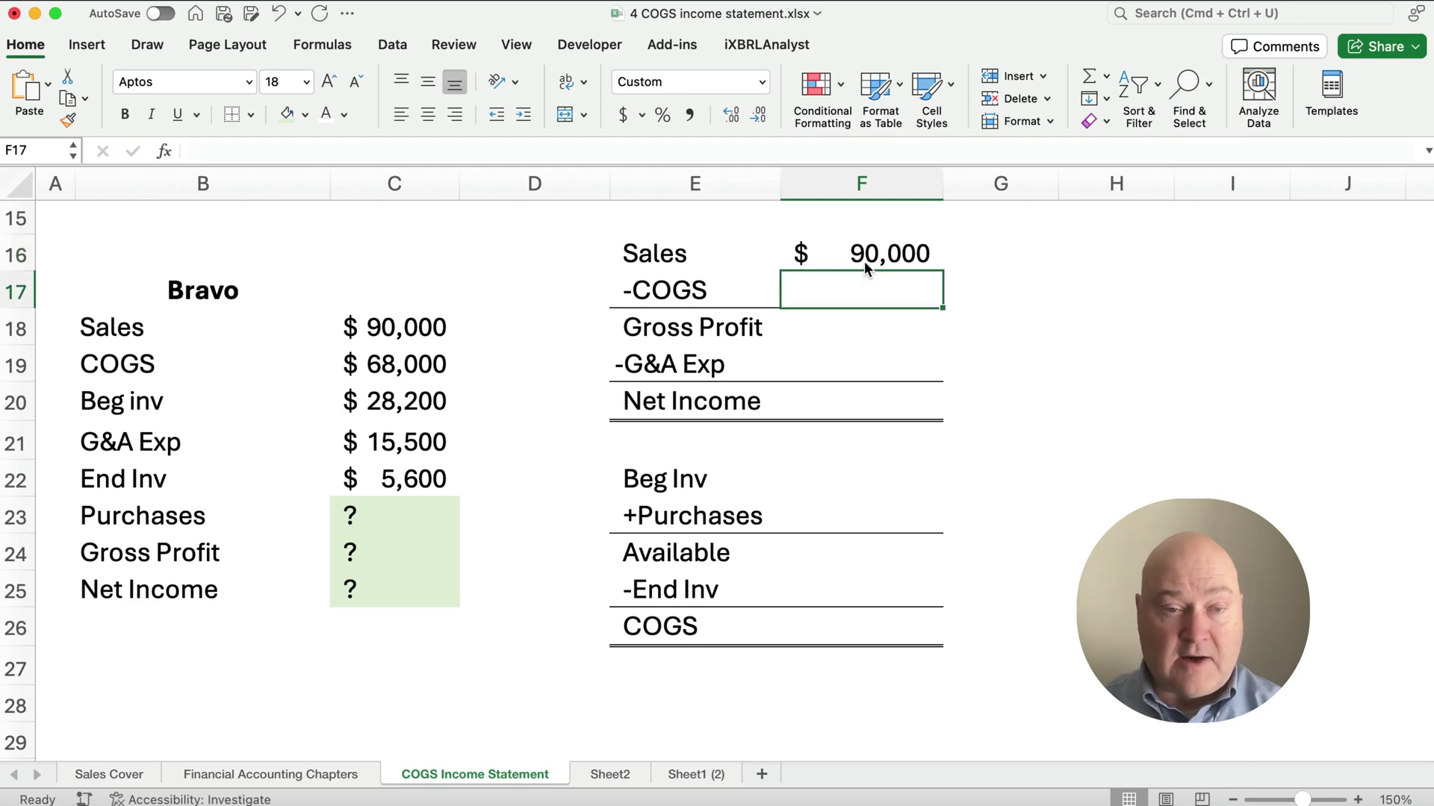
text(68000)
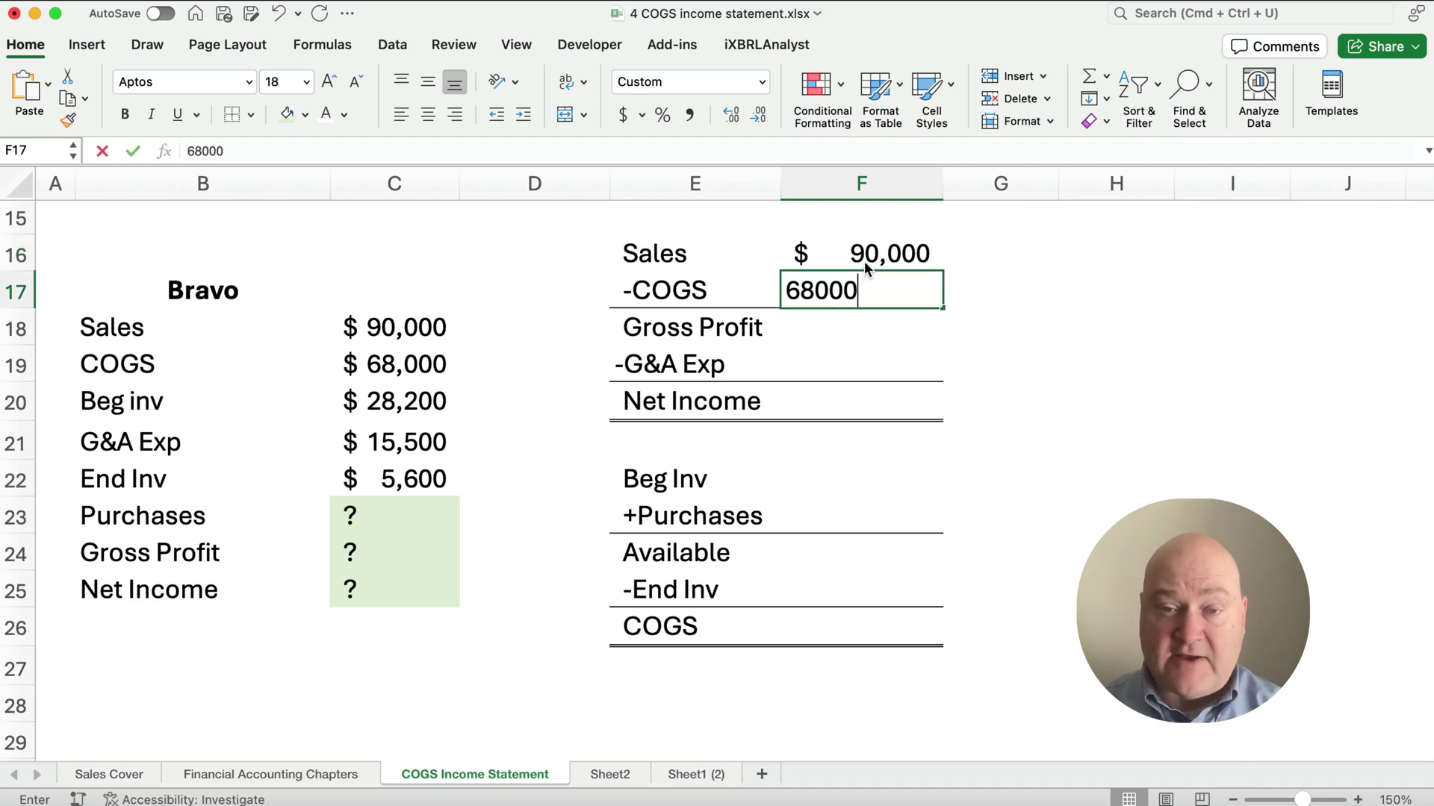
key(Return)
click(872, 626)
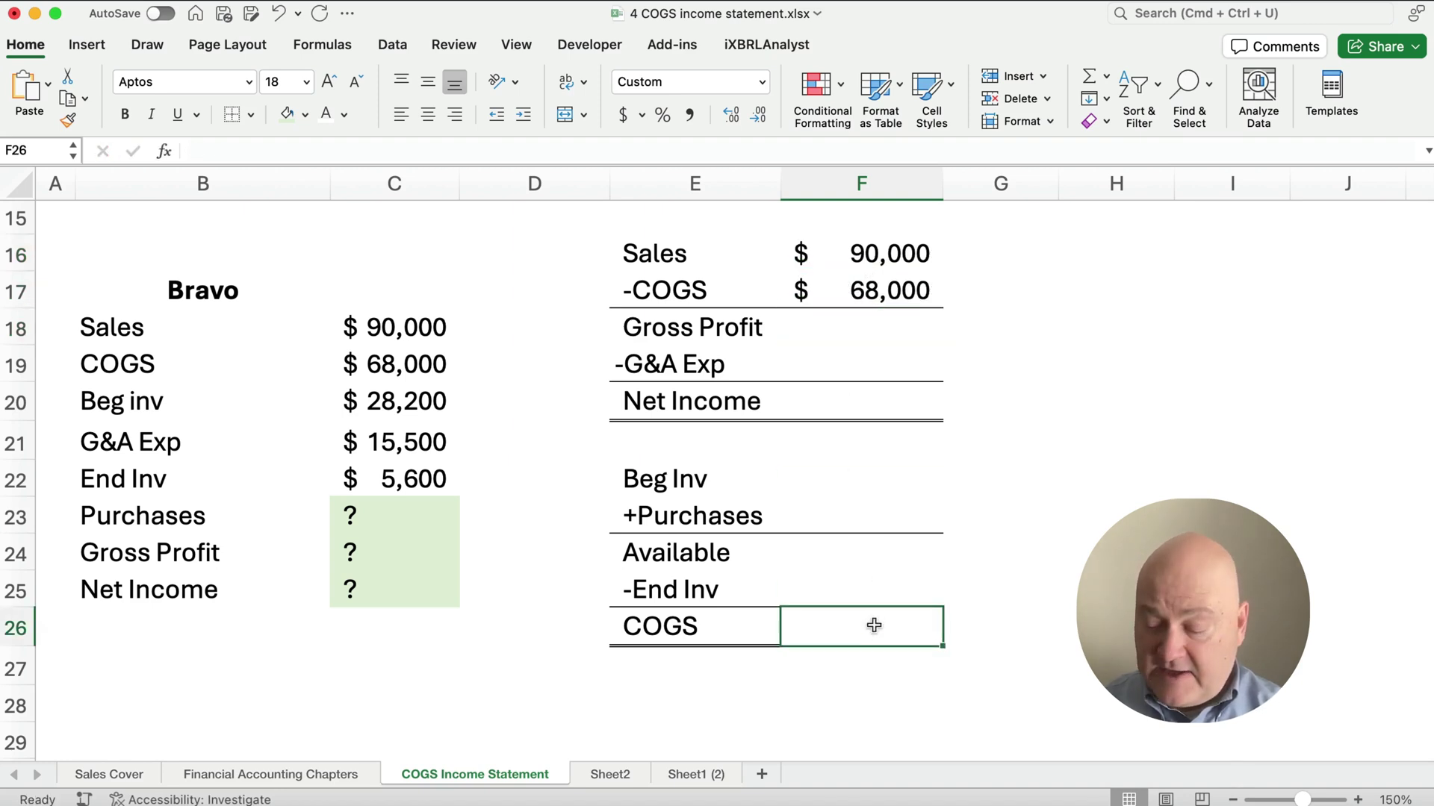
text(68,000)
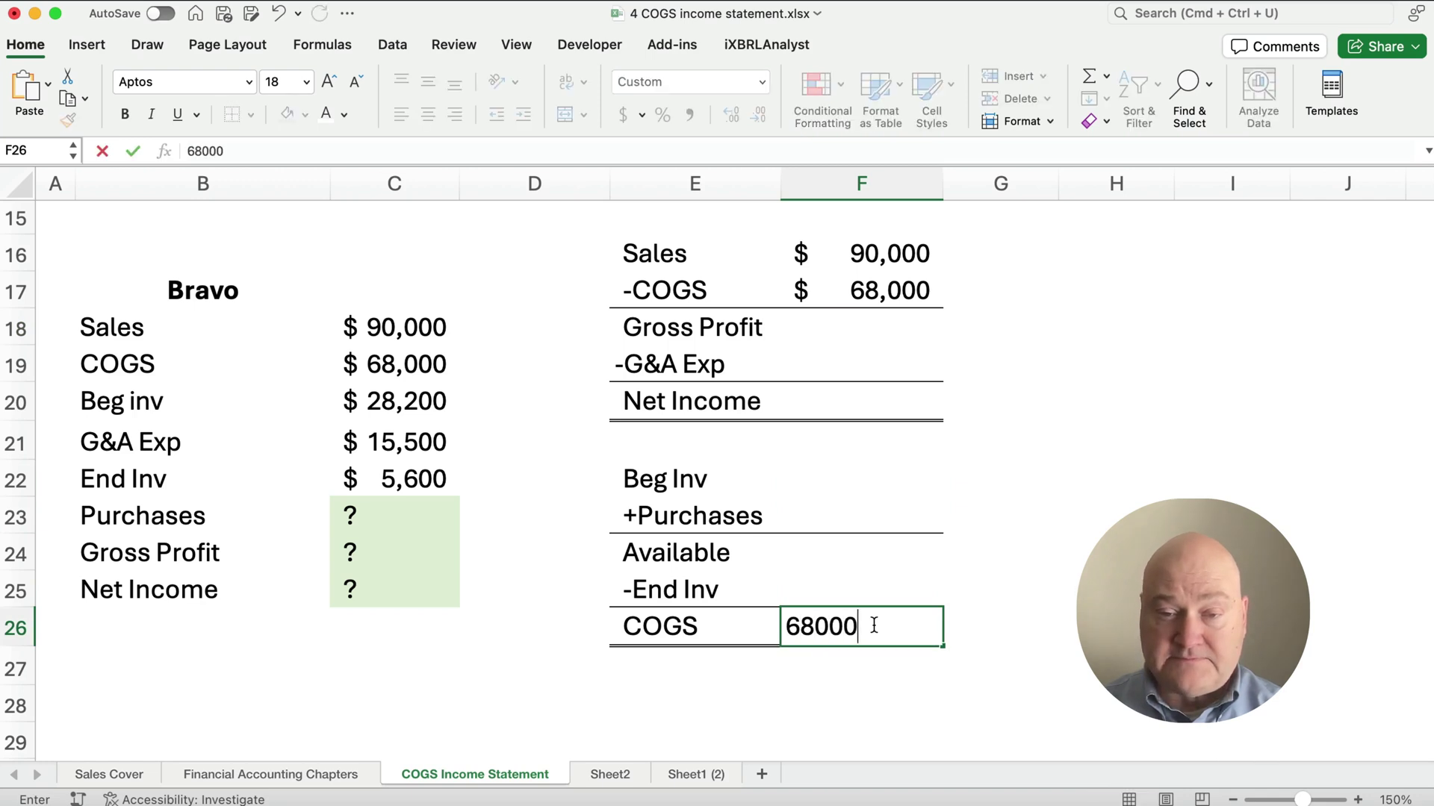
key(Return)
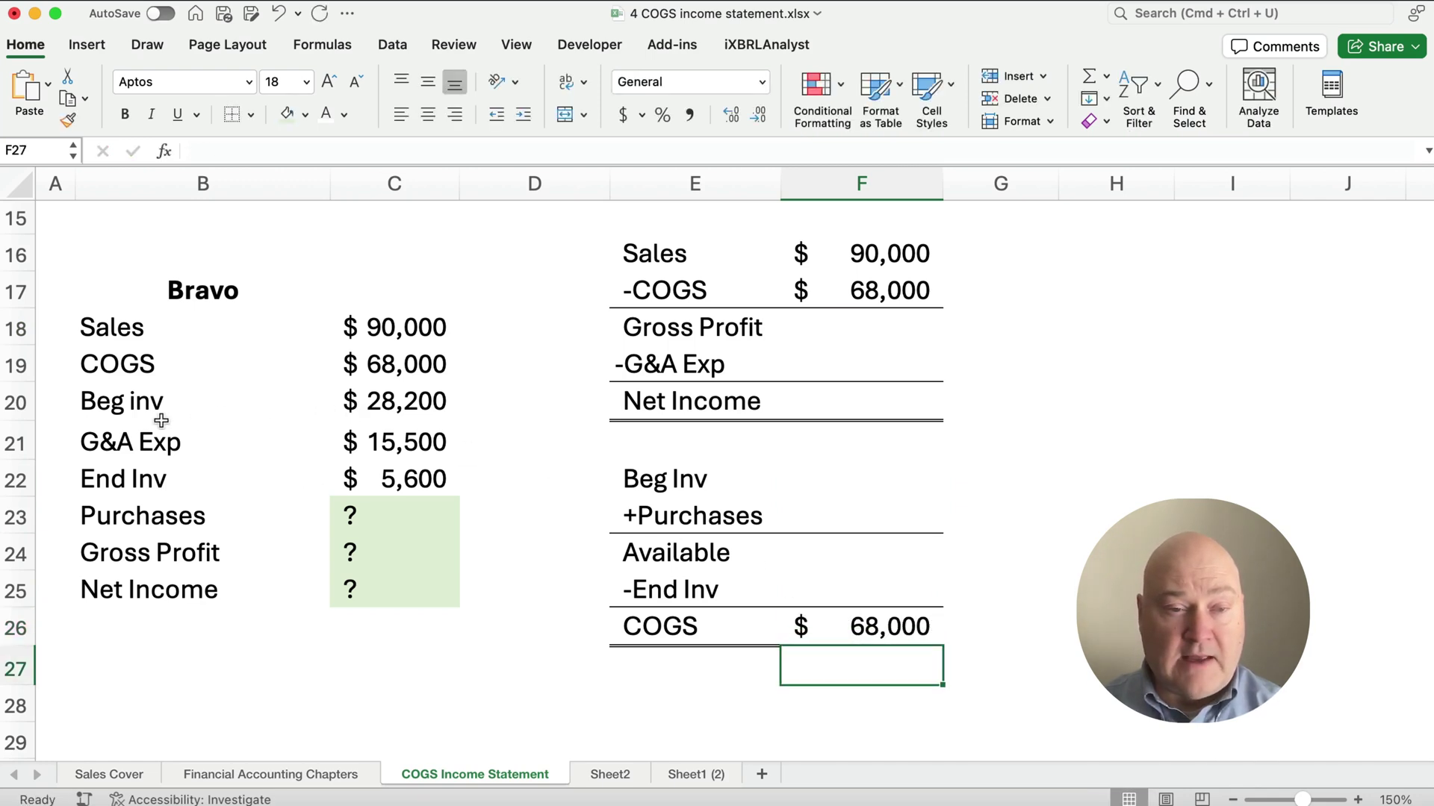
Step: Enter Bravo's beginning inventory of 28200 in F22 and G&A expense of 15500 in F19
click(915, 477)
text(28200)
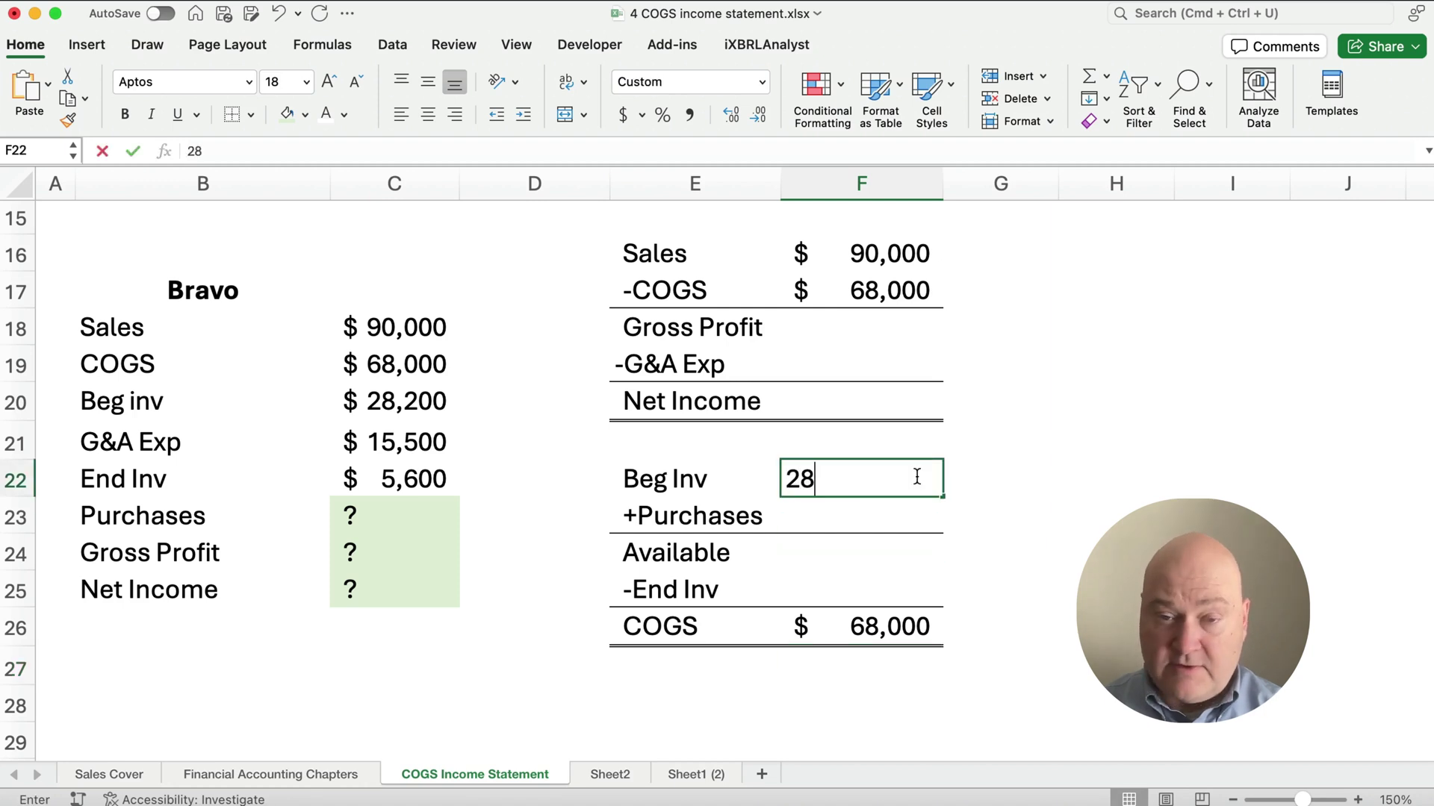
key(Return)
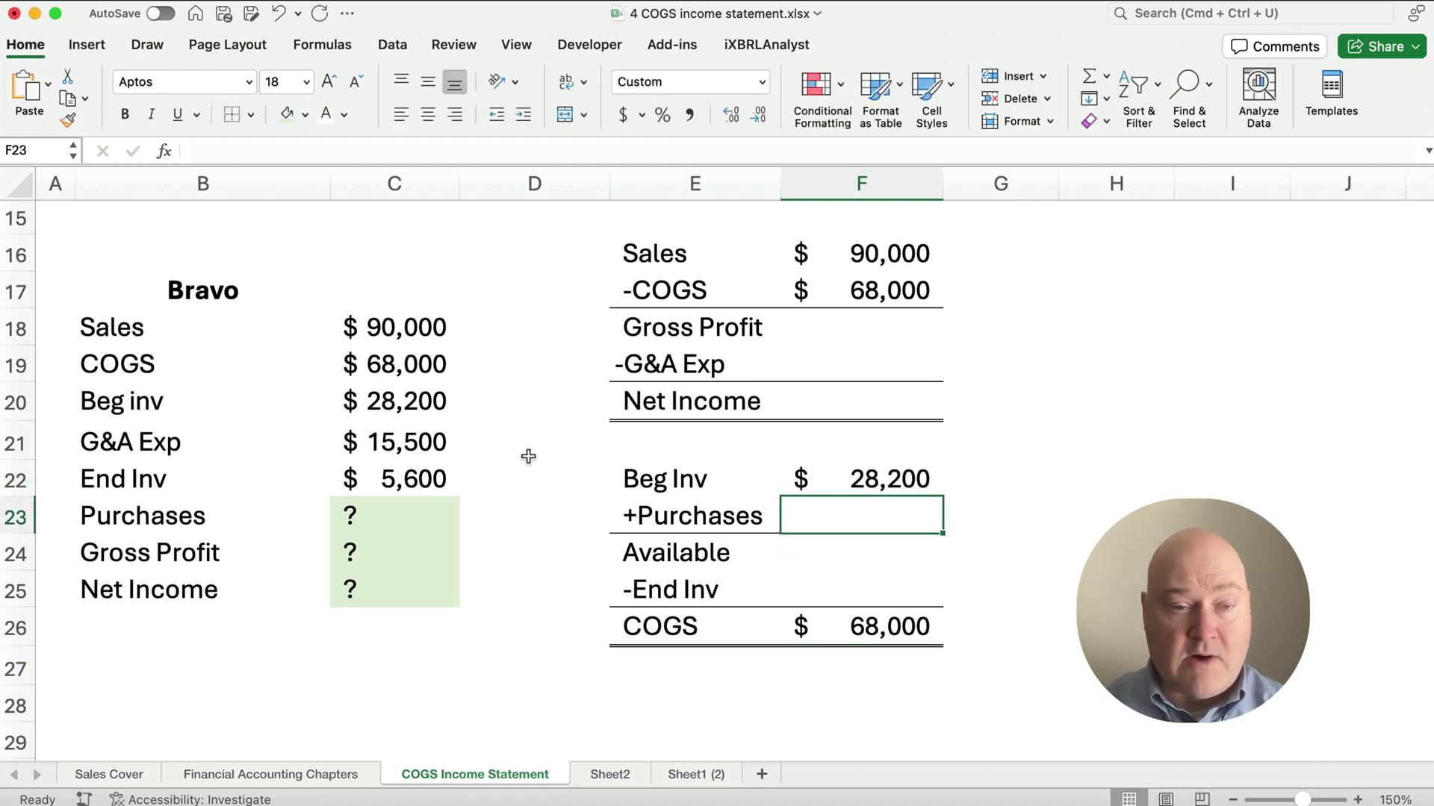
click(846, 363)
text(15500)
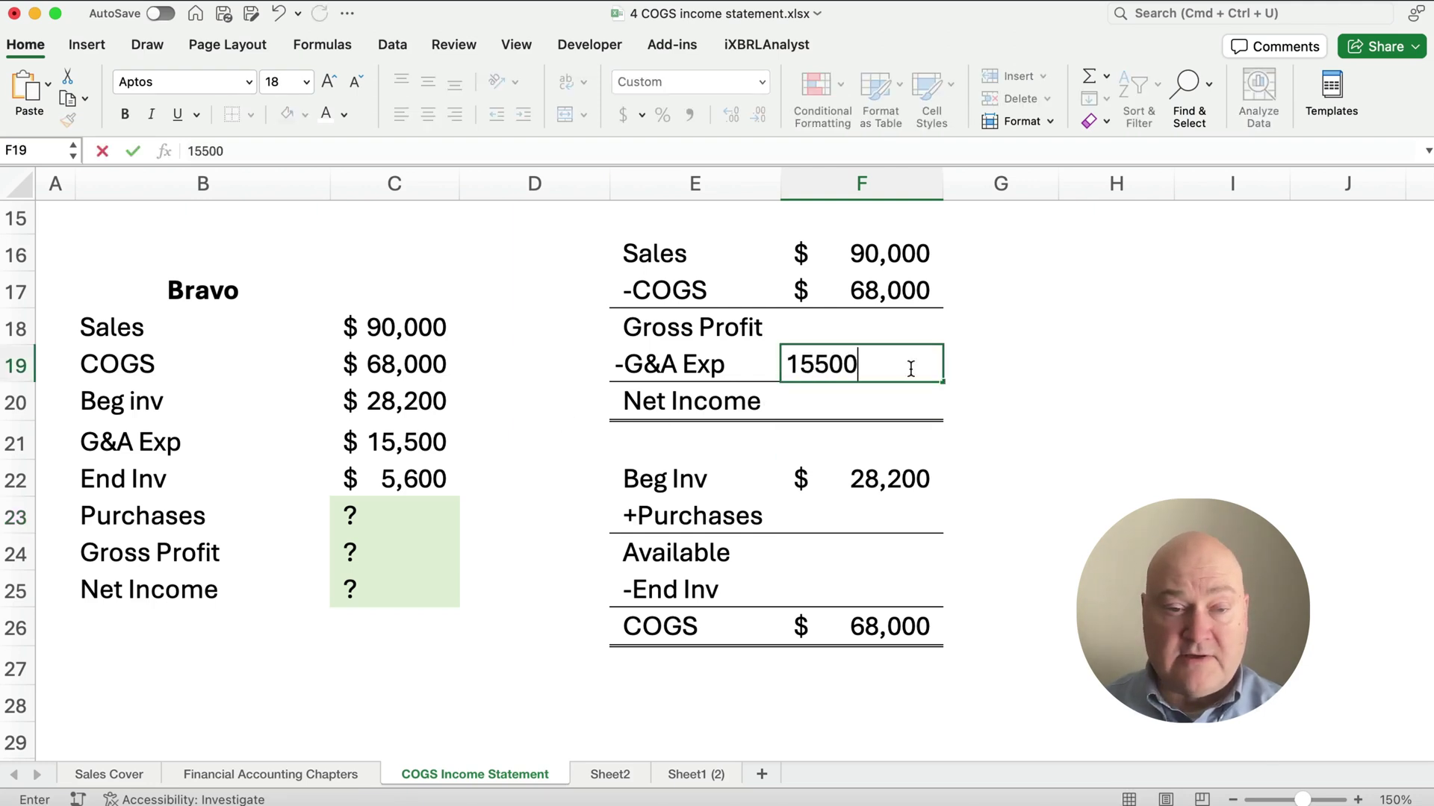
key(Return)
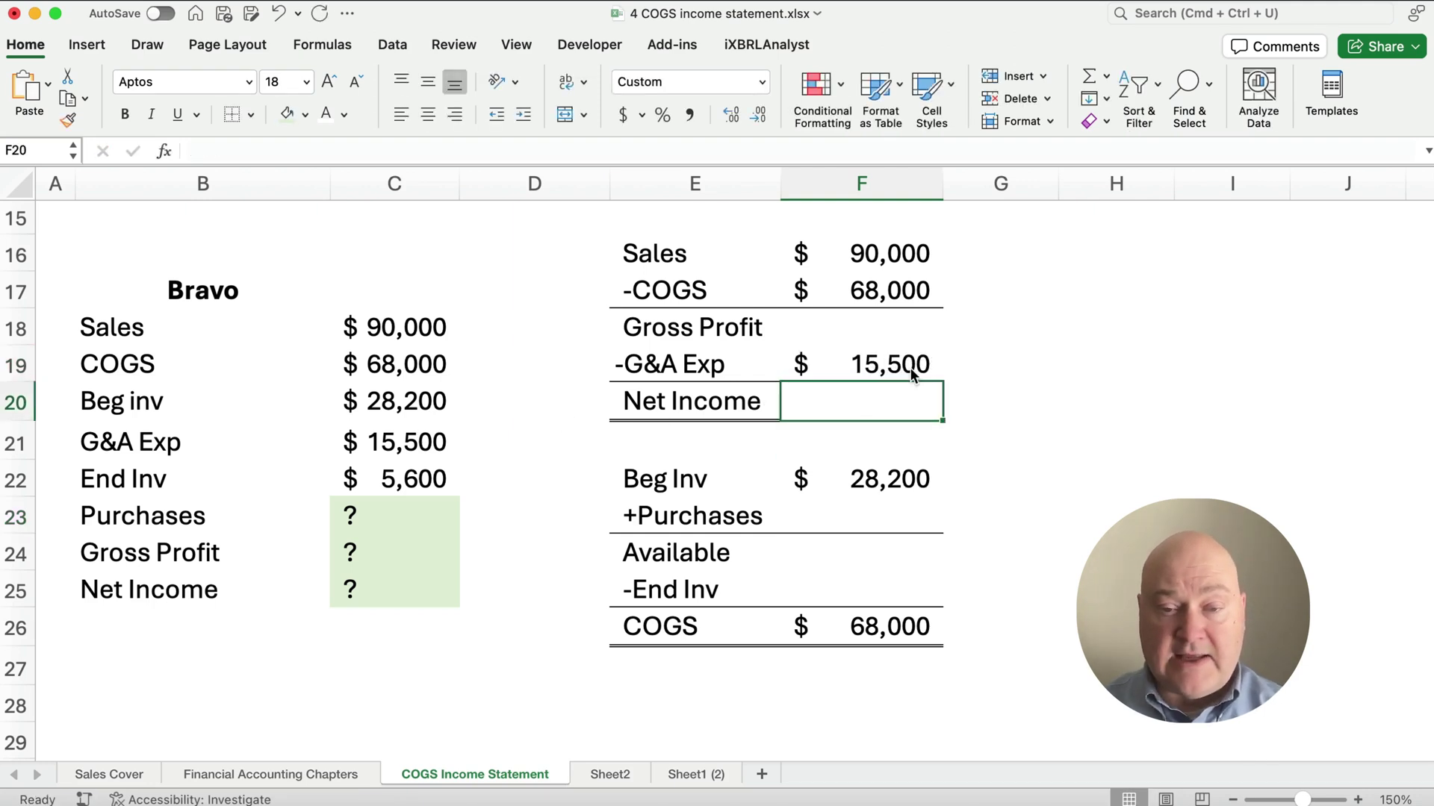
Step: Enter Bravo's ending inventory of 5600 in F25 of the COGS schedule
click(898, 588)
text(5600)
key(Return)
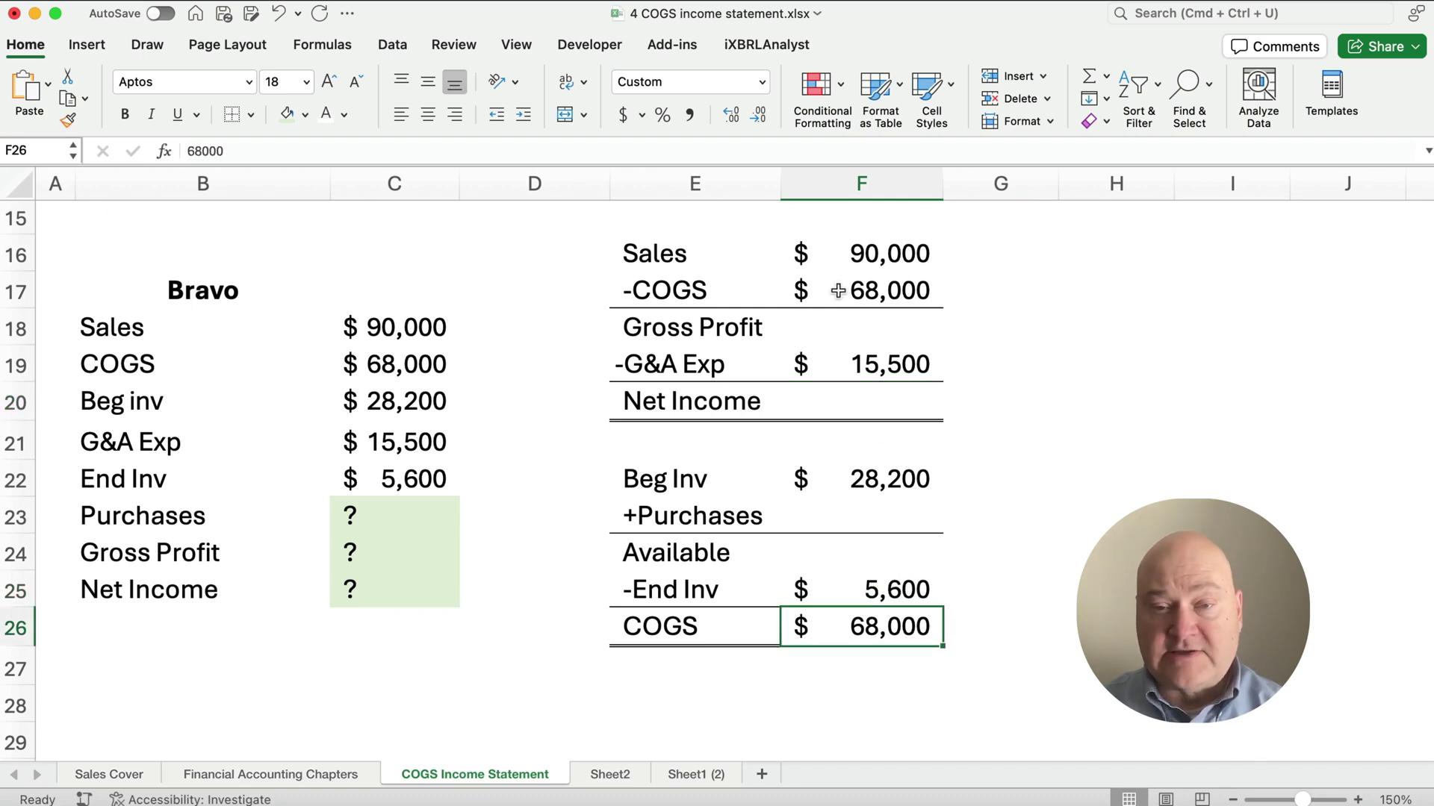
Step: Calculate Bravo's gross profit in F18 as sales minus COGS with the formula =F16-F17
click(887, 328)
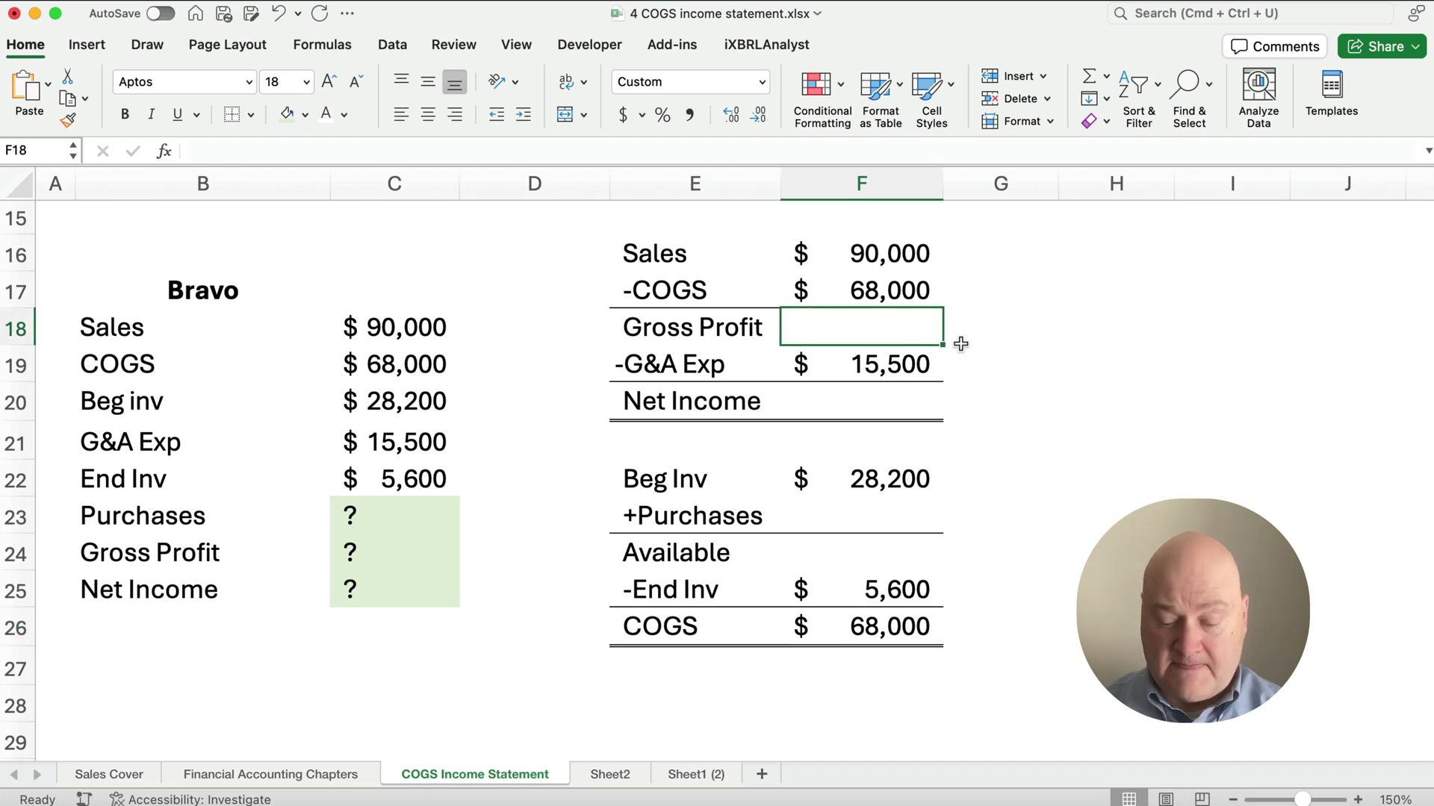
text(=)
key(Up)
key(Up)
text(-)
key(Up)
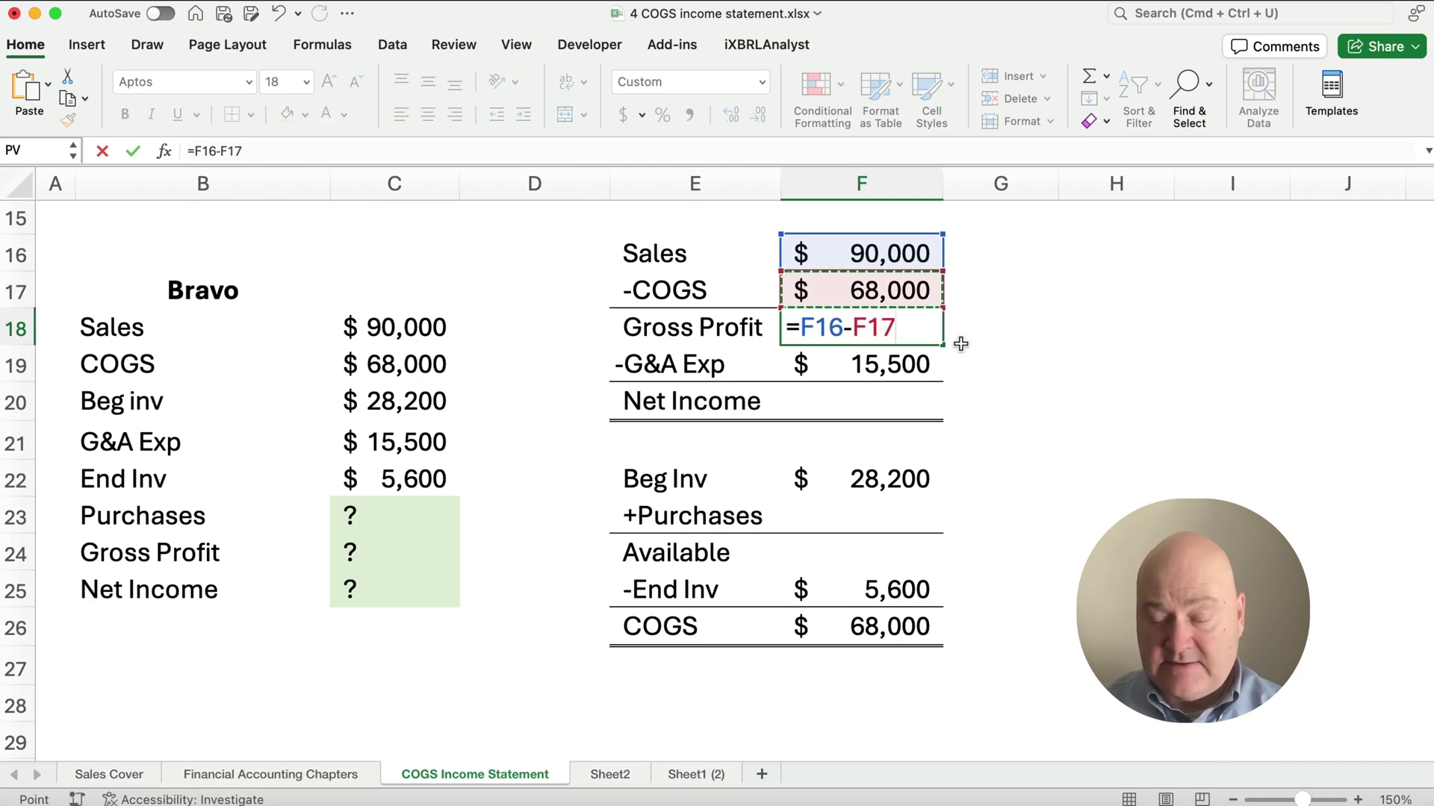
key(Return)
Step: Calculate Bravo's net income in F20 as gross profit minus G&A expense with the formula =F18-F19
key(Down)
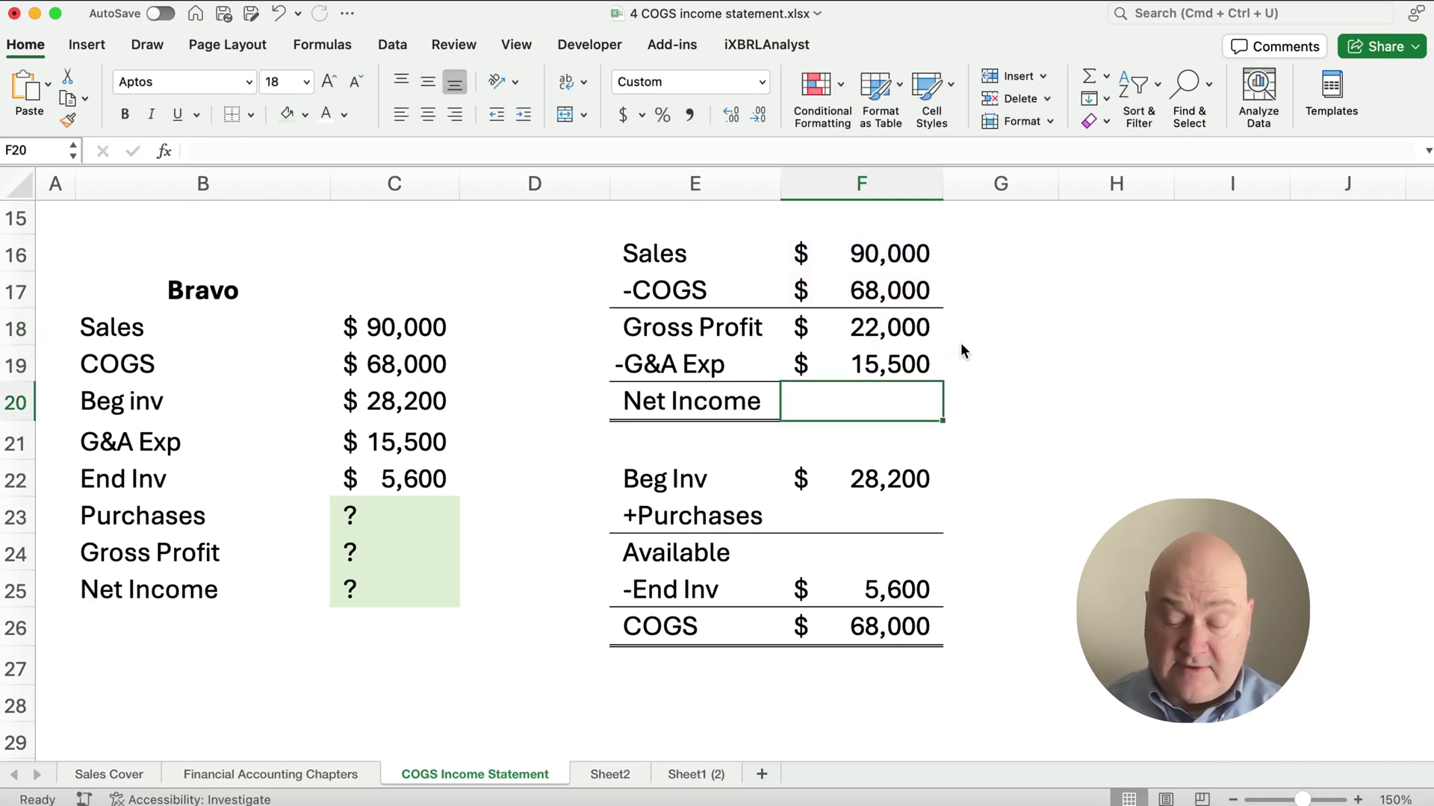
text(=)
key(Up)
key(Up)
text(-)
key(Up)
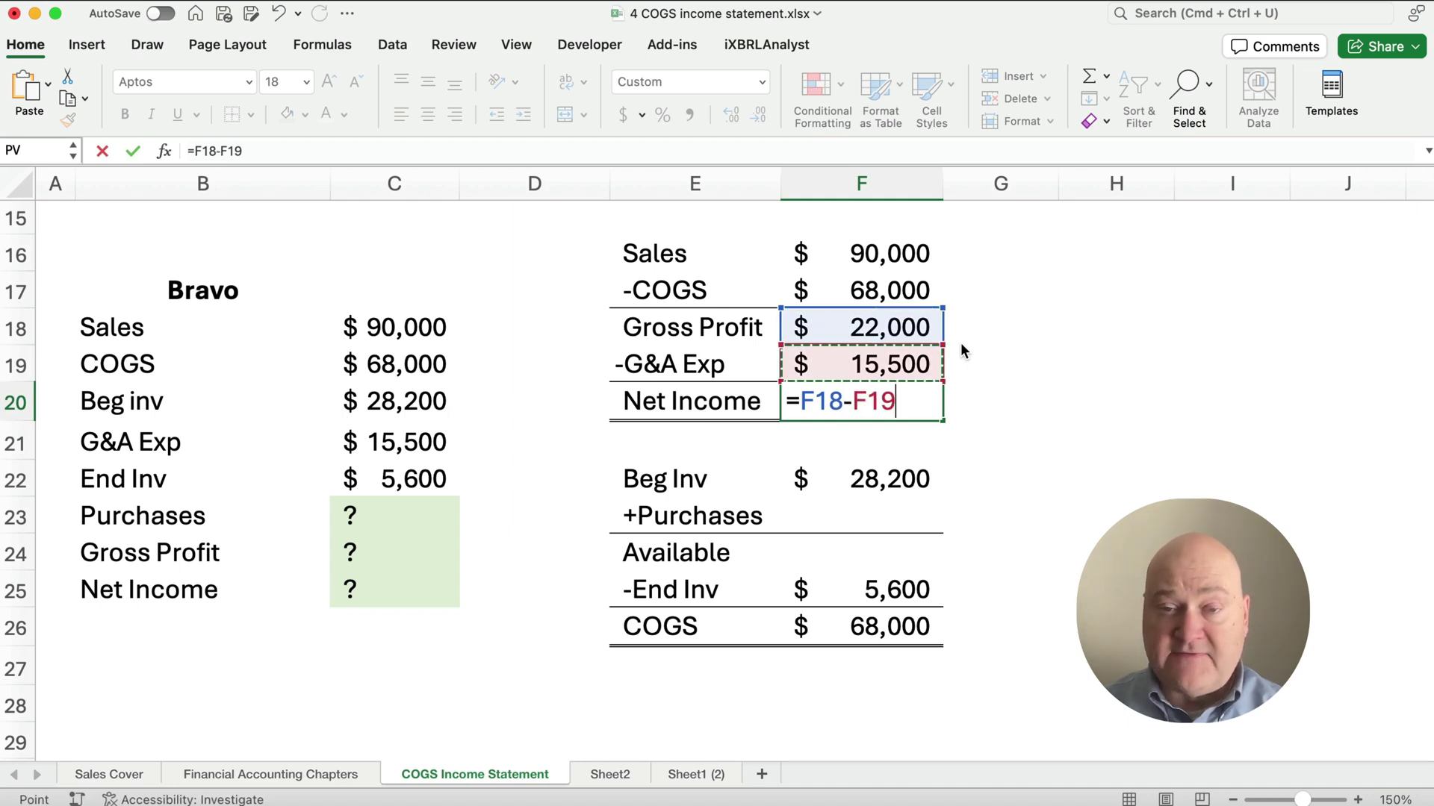
key(Return)
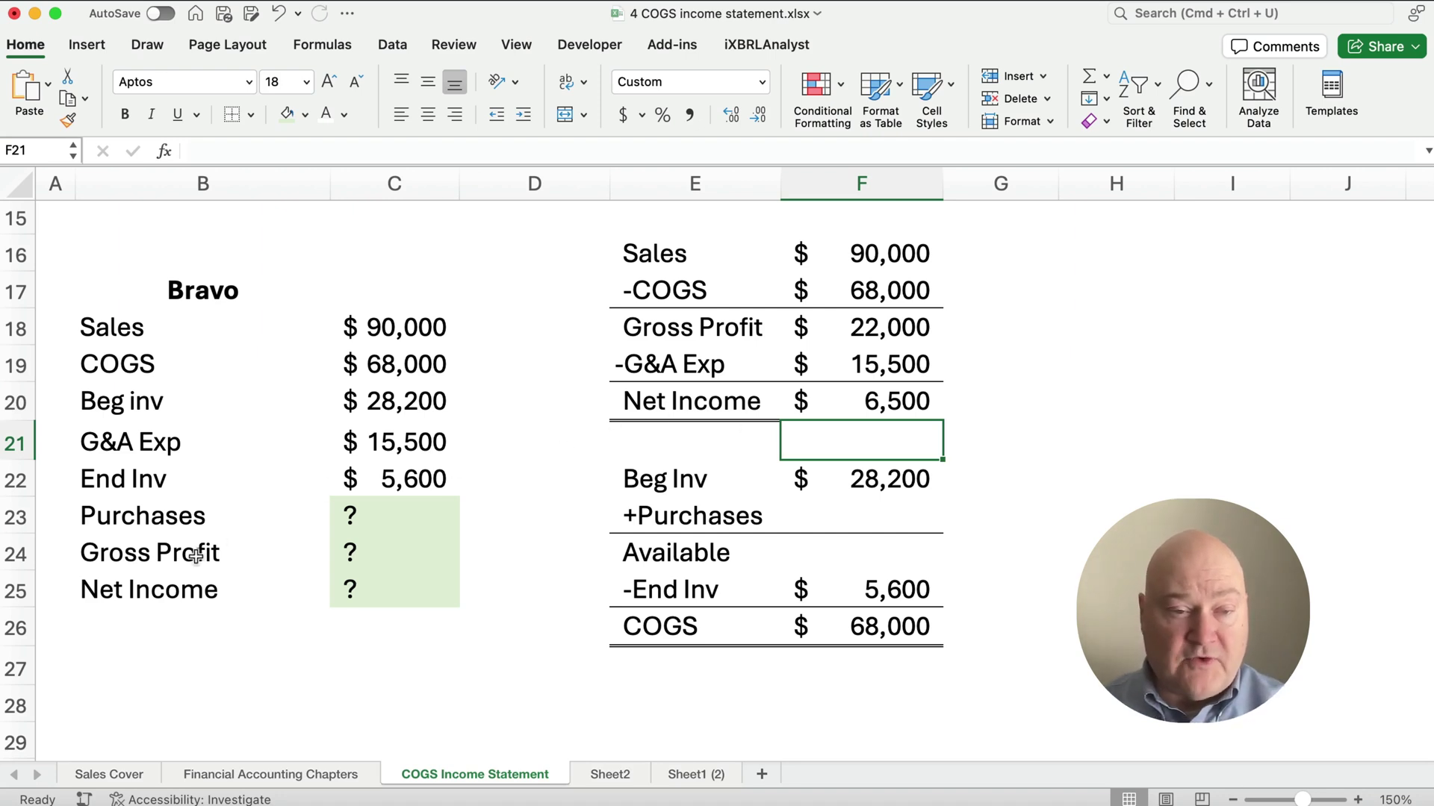
Step: Apply the light green fill to Bravo's gross profit cell F18 and net income cell F20
click(859, 328)
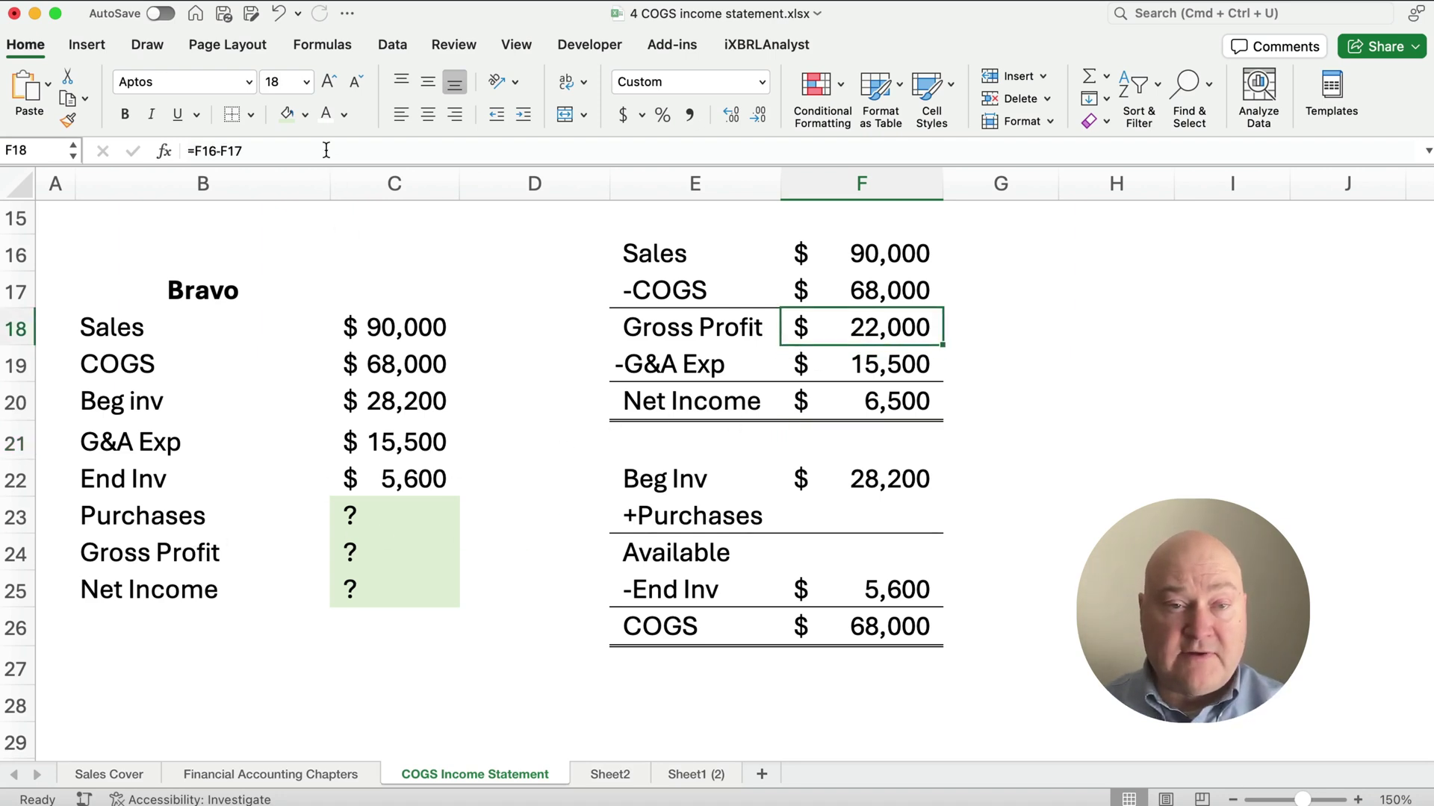
click(287, 114)
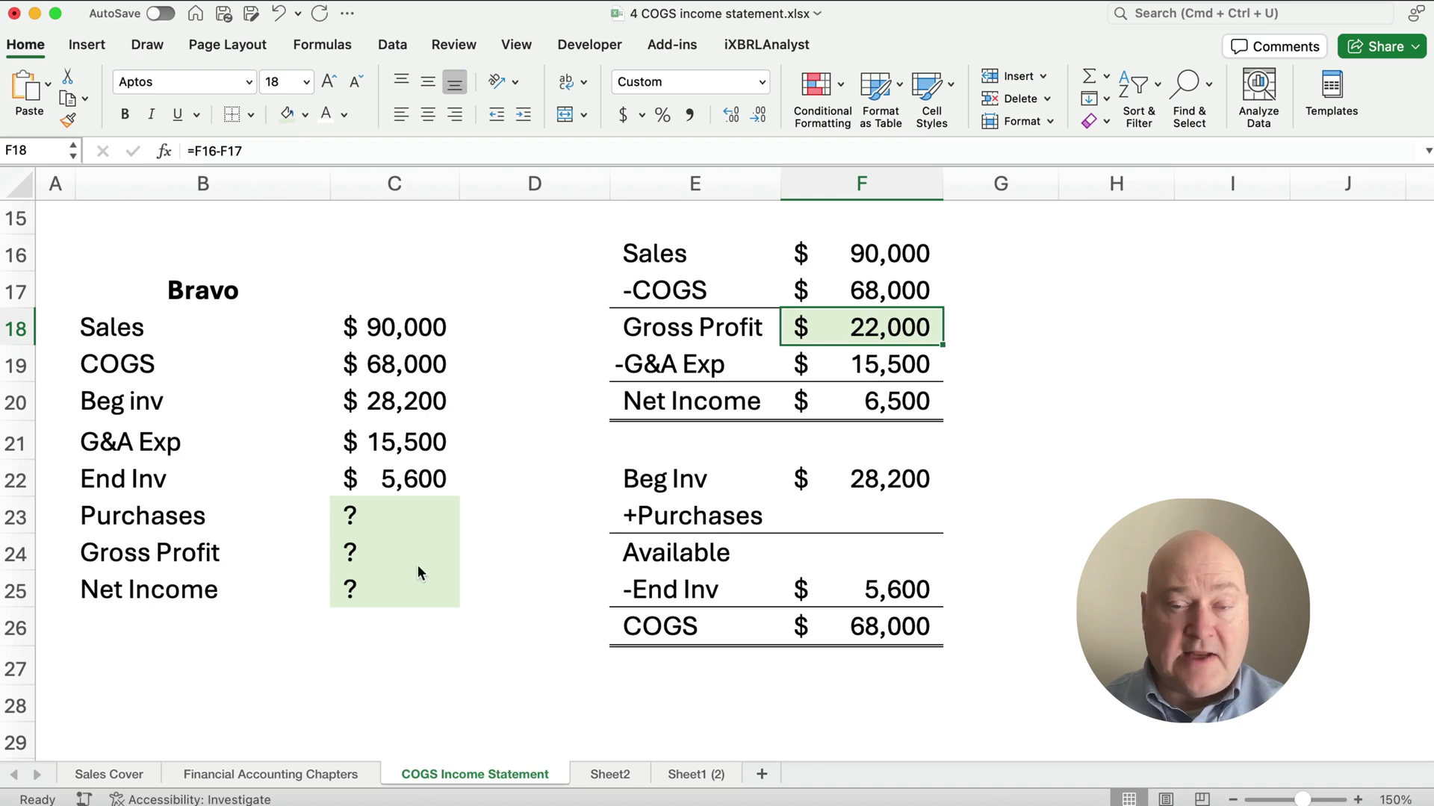
click(851, 410)
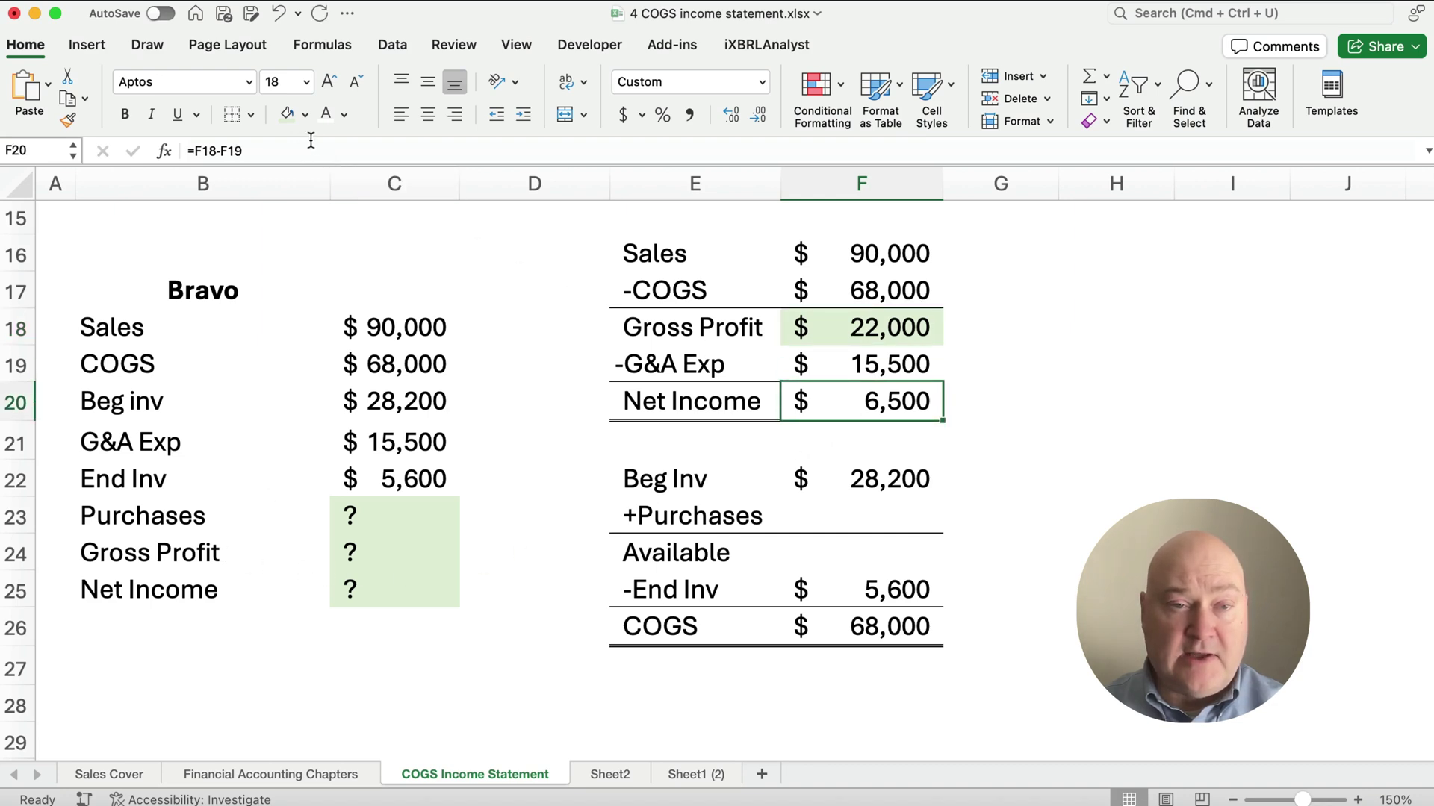
click(286, 114)
click(1062, 542)
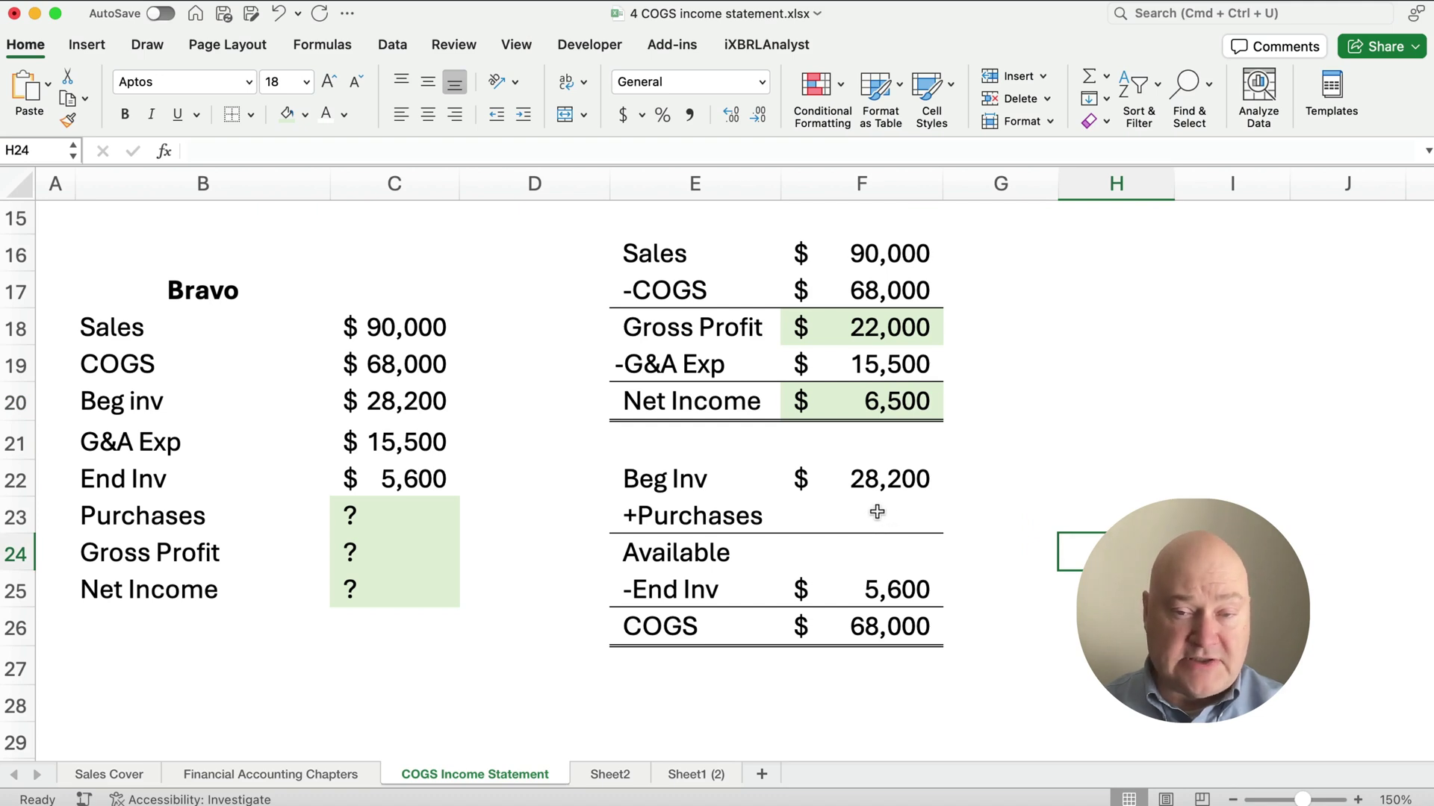
Step: Calculate Bravo's goods available in F24 as COGS plus ending inventory with the formula =F26+F25
drag(672, 479, 892, 542)
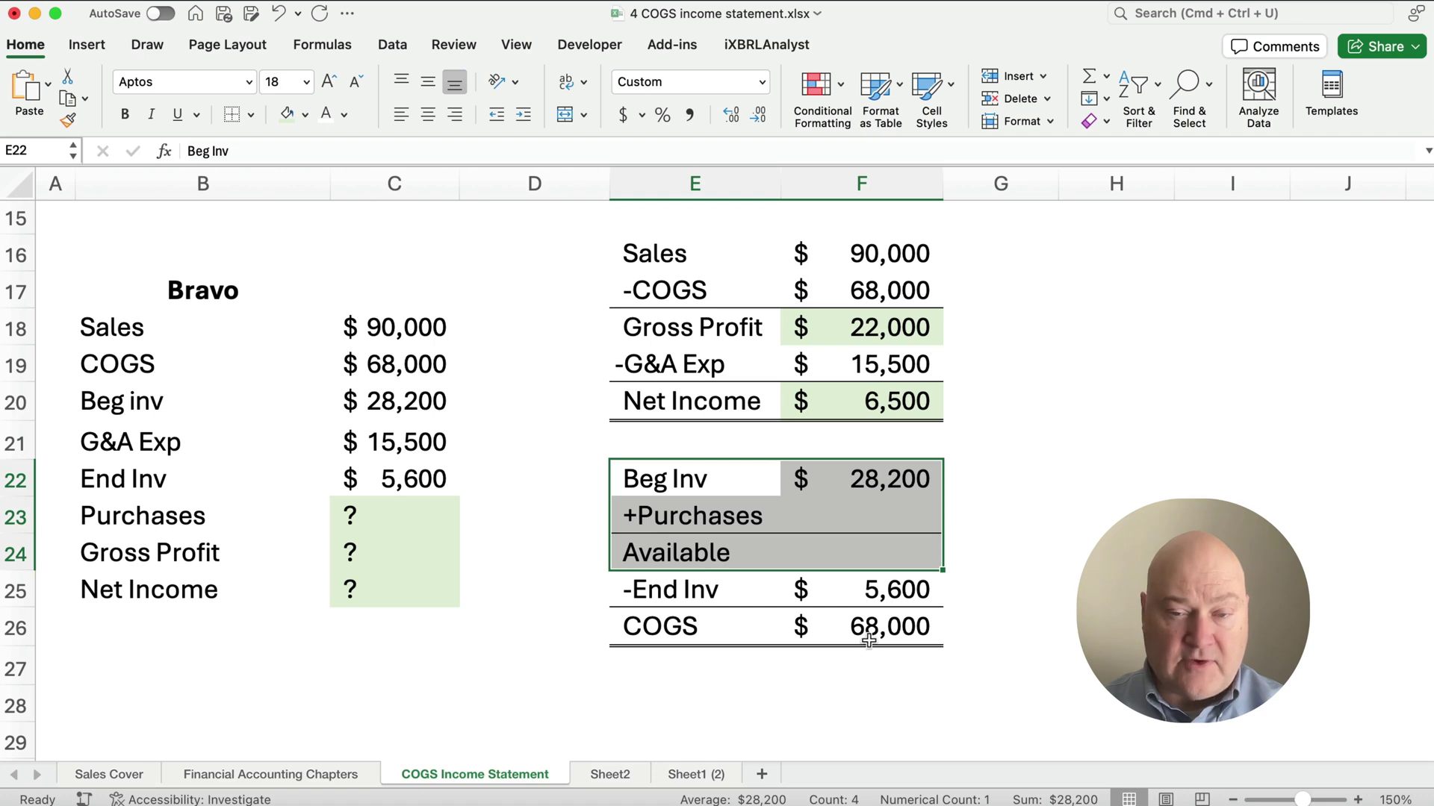
drag(869, 556, 870, 629)
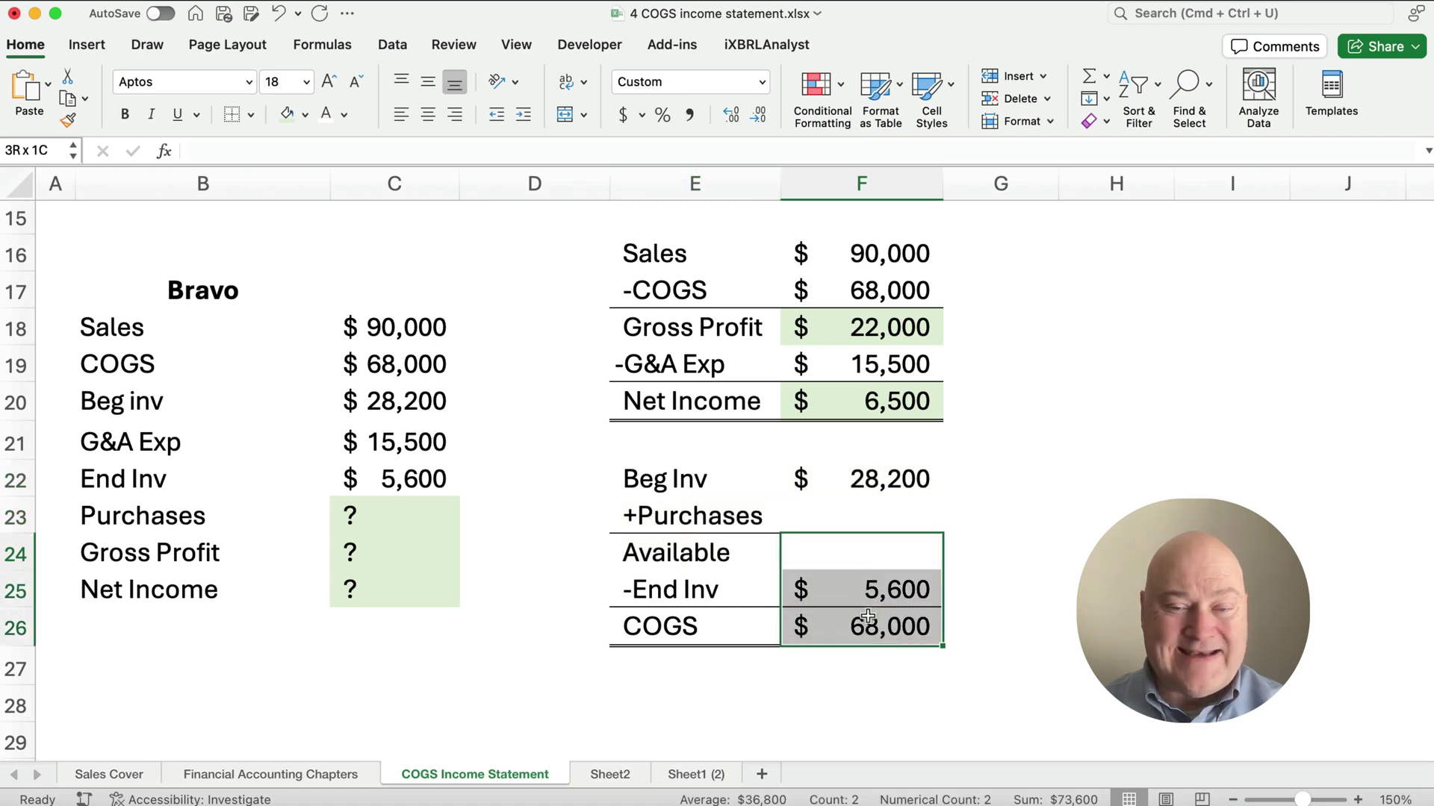
click(874, 551)
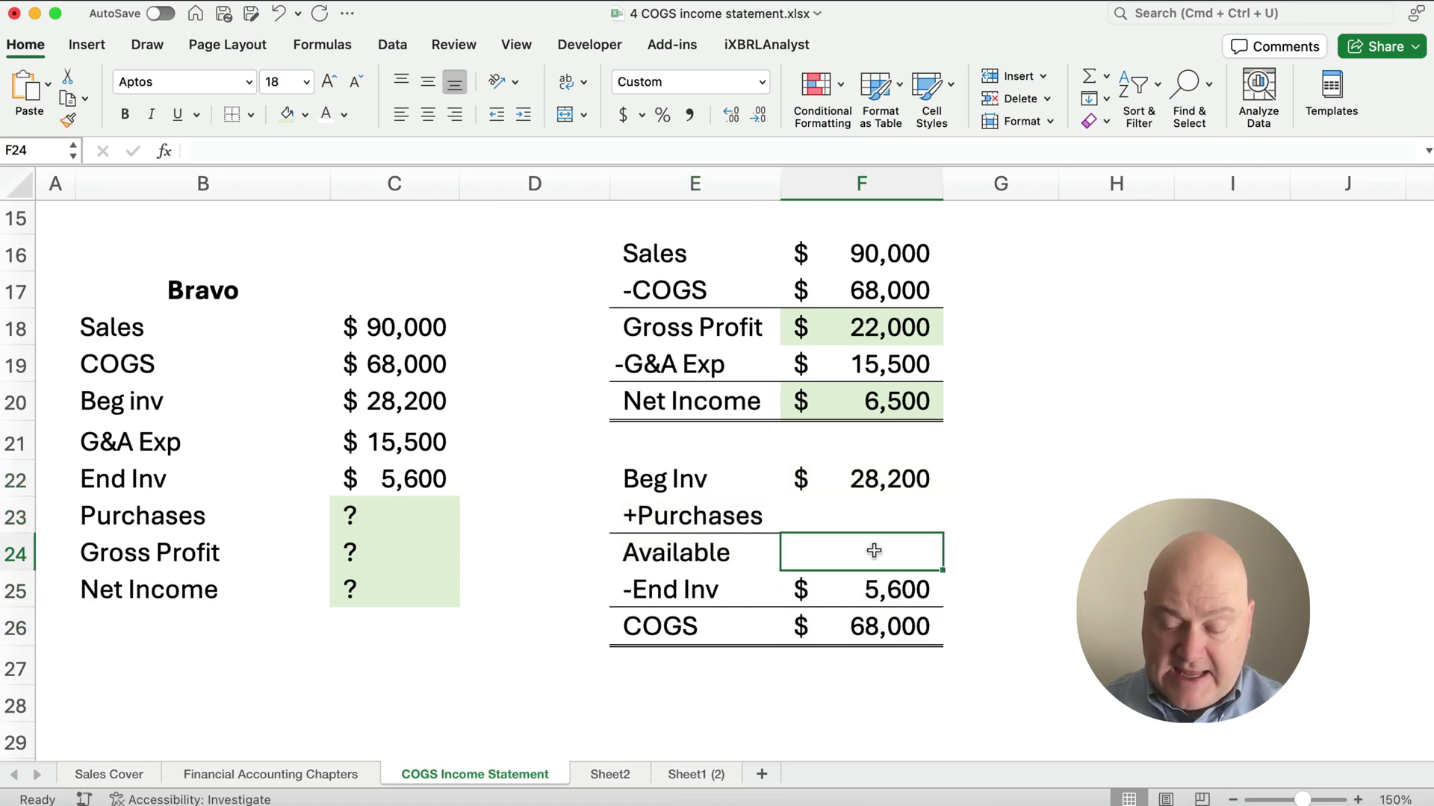
text(=F26)
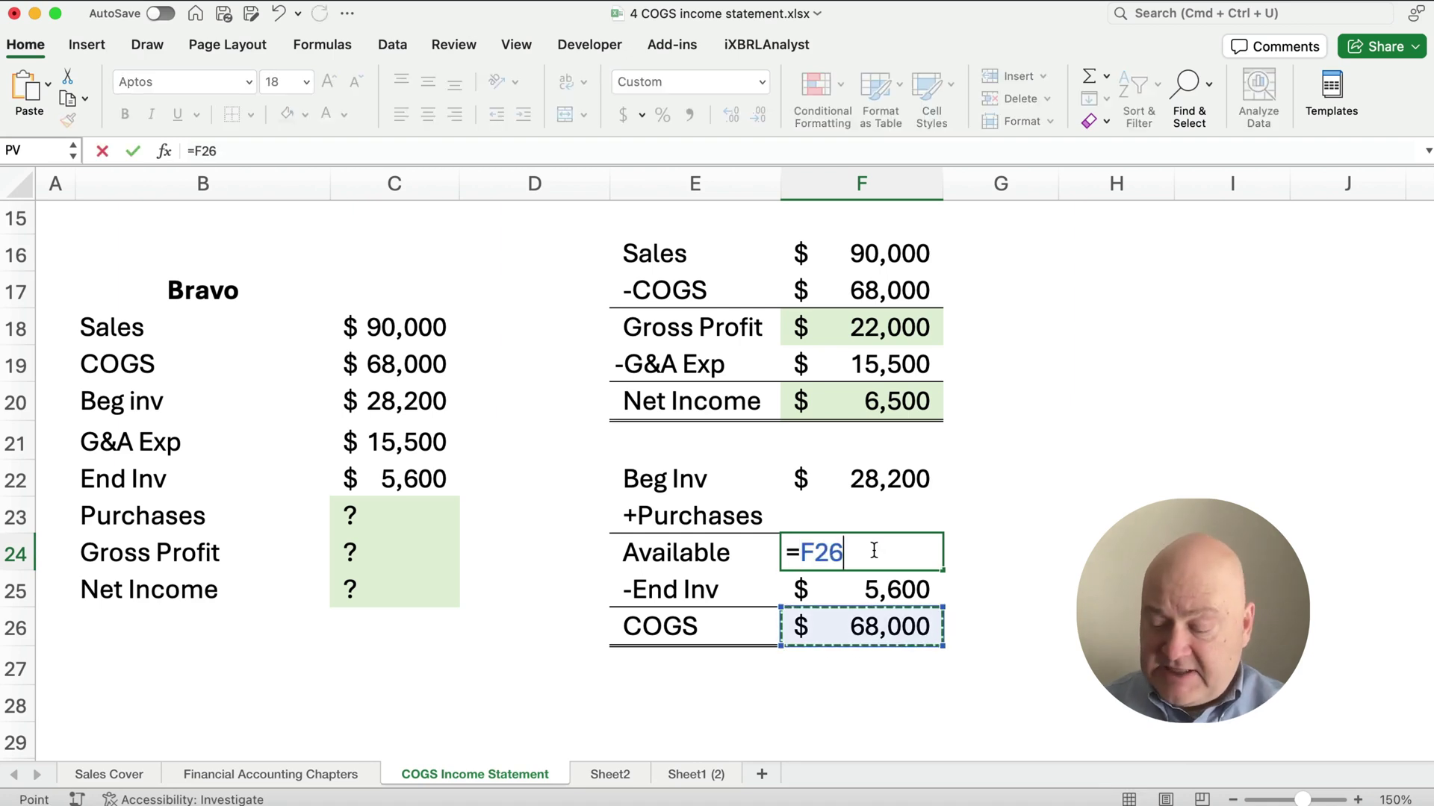
text(+F25)
key(Return)
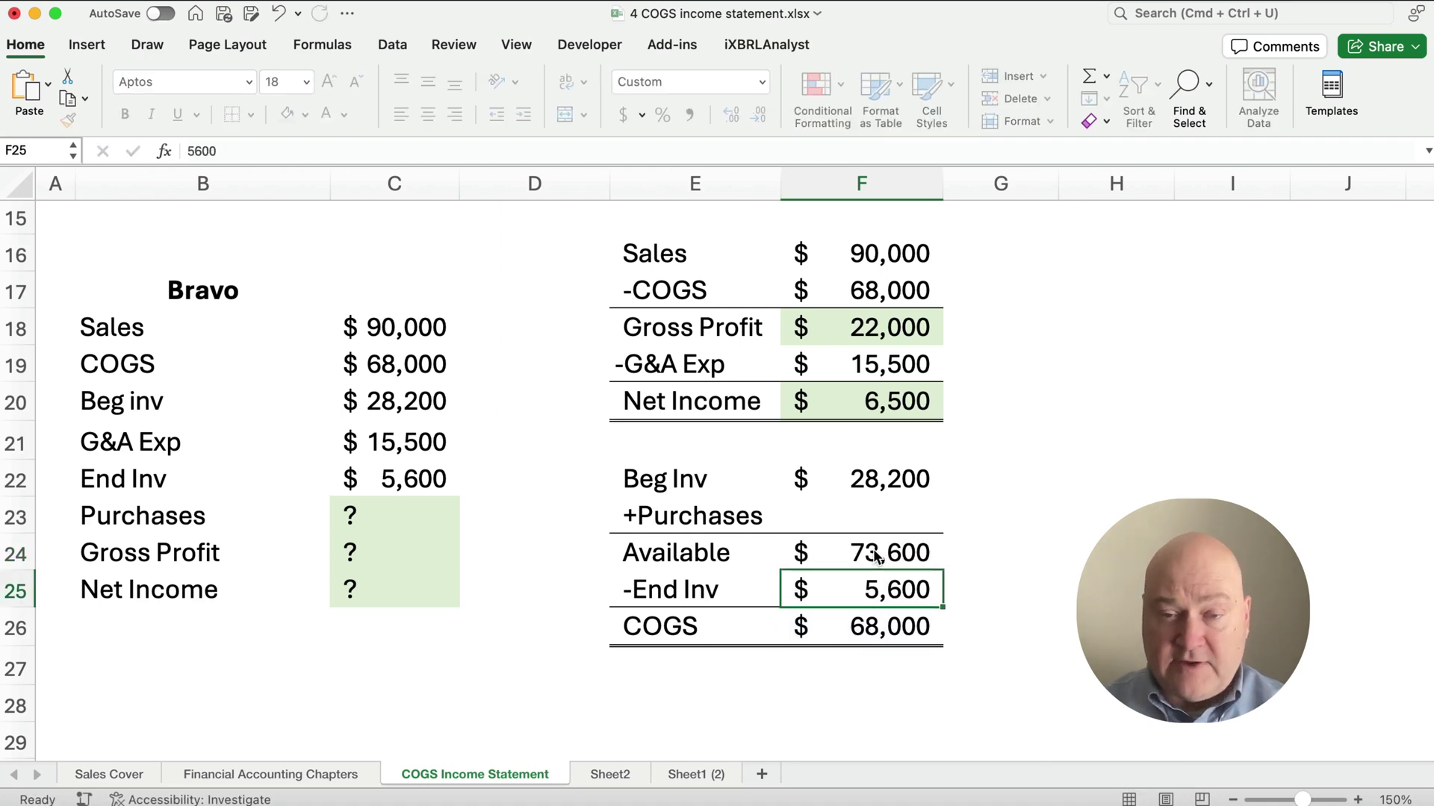
click(877, 557)
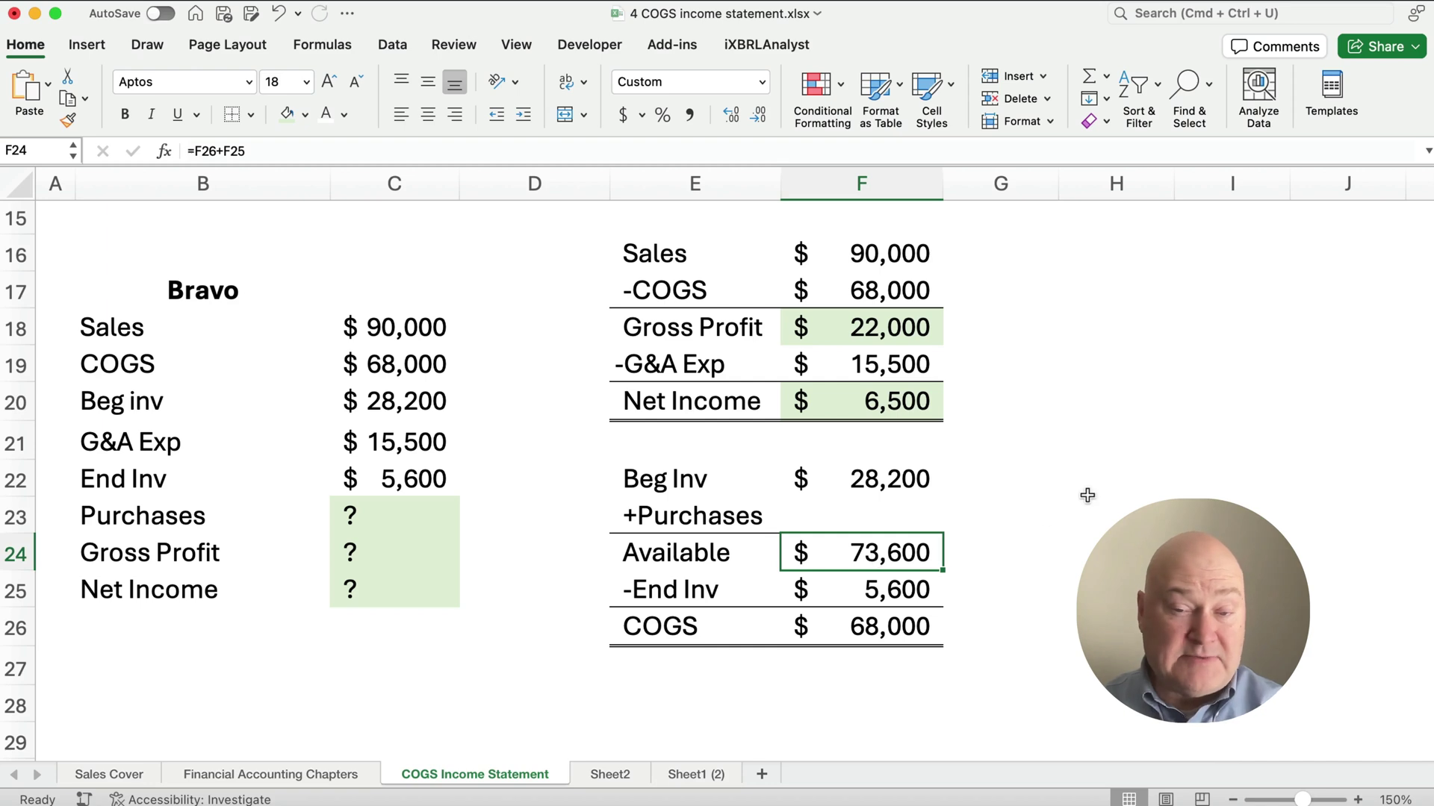
Step: Calculate Bravo's purchases in F23 with the formula =F24-F22 and apply the light green fill to that cell
click(897, 514)
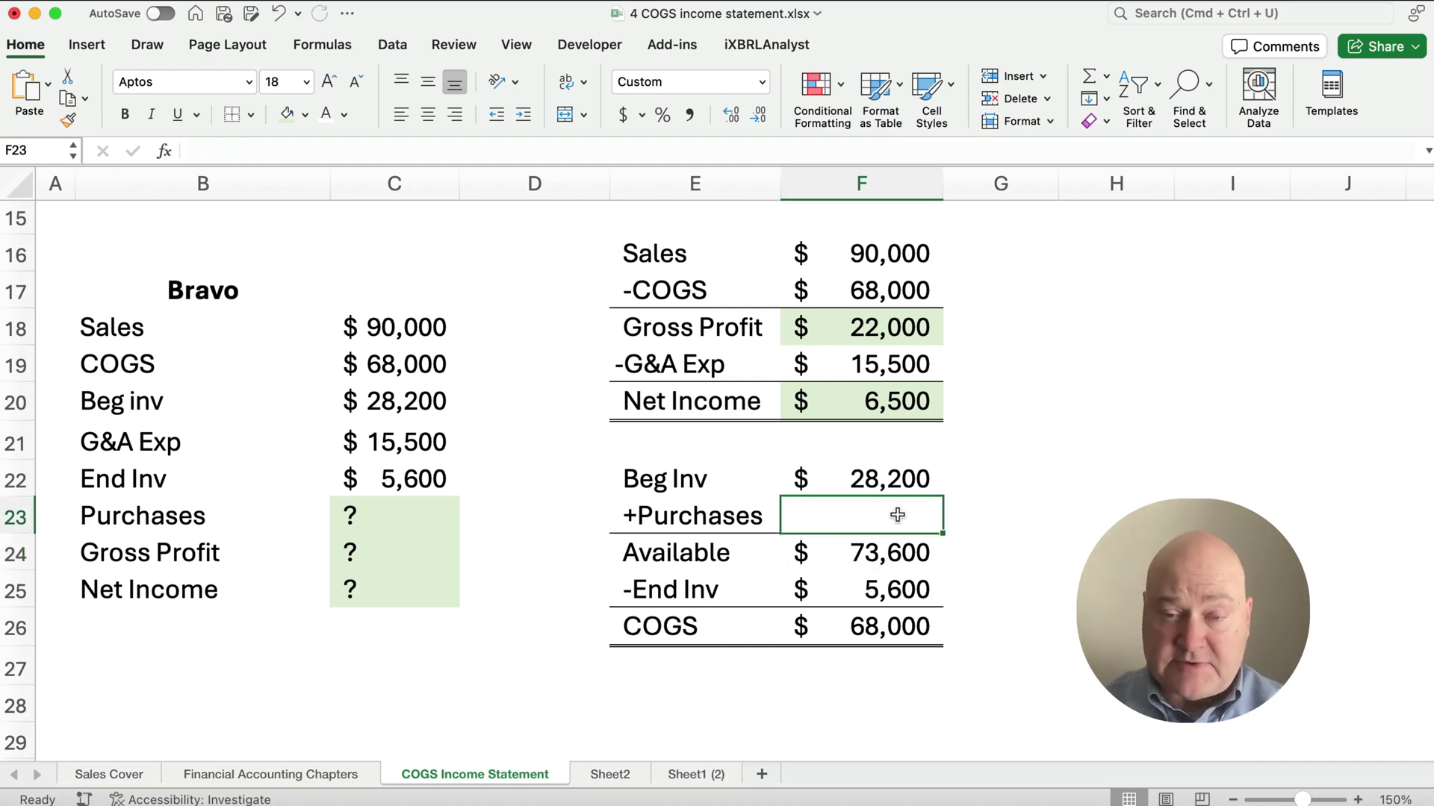
text(=)
key(Down)
text(-)
key(Up)
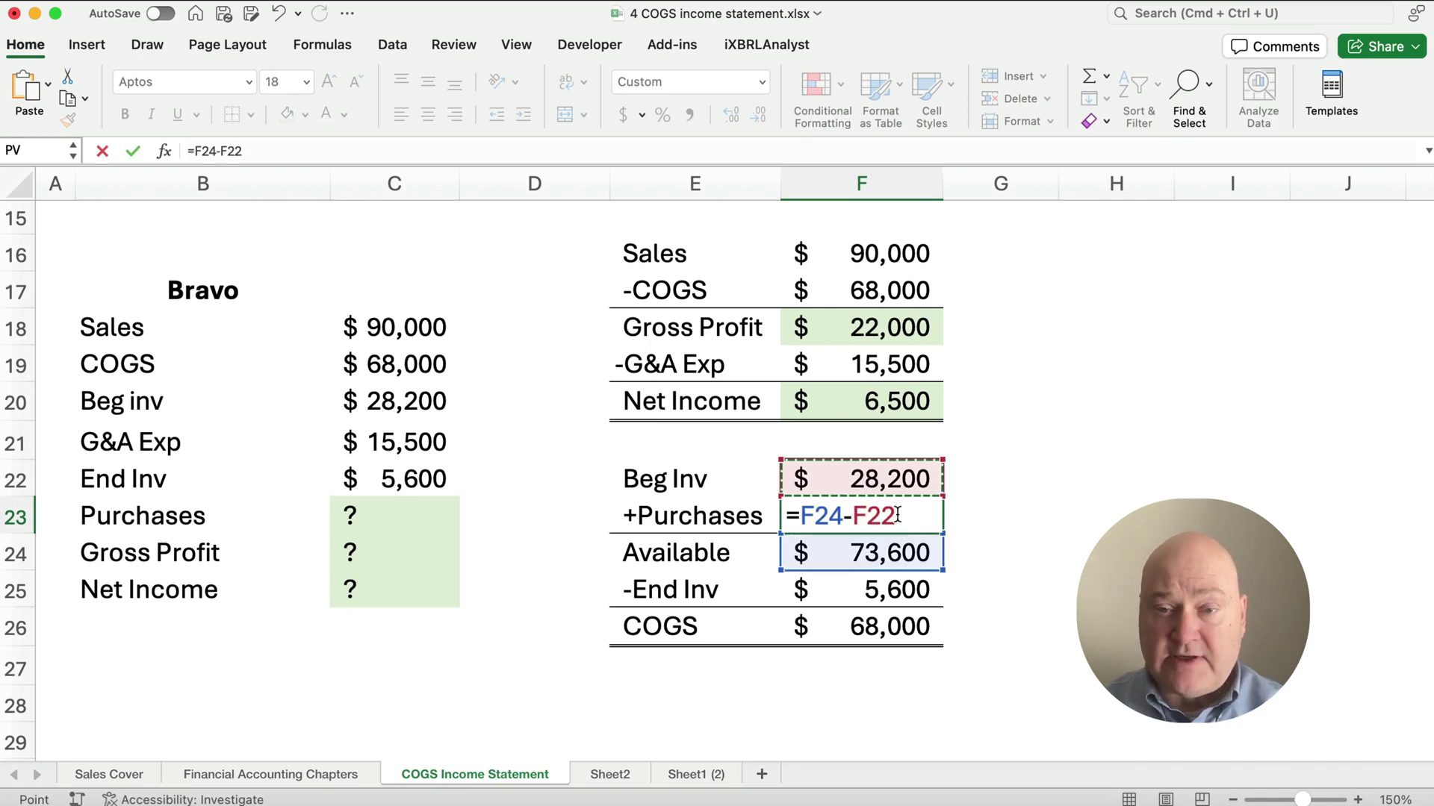
key(Return)
click(898, 515)
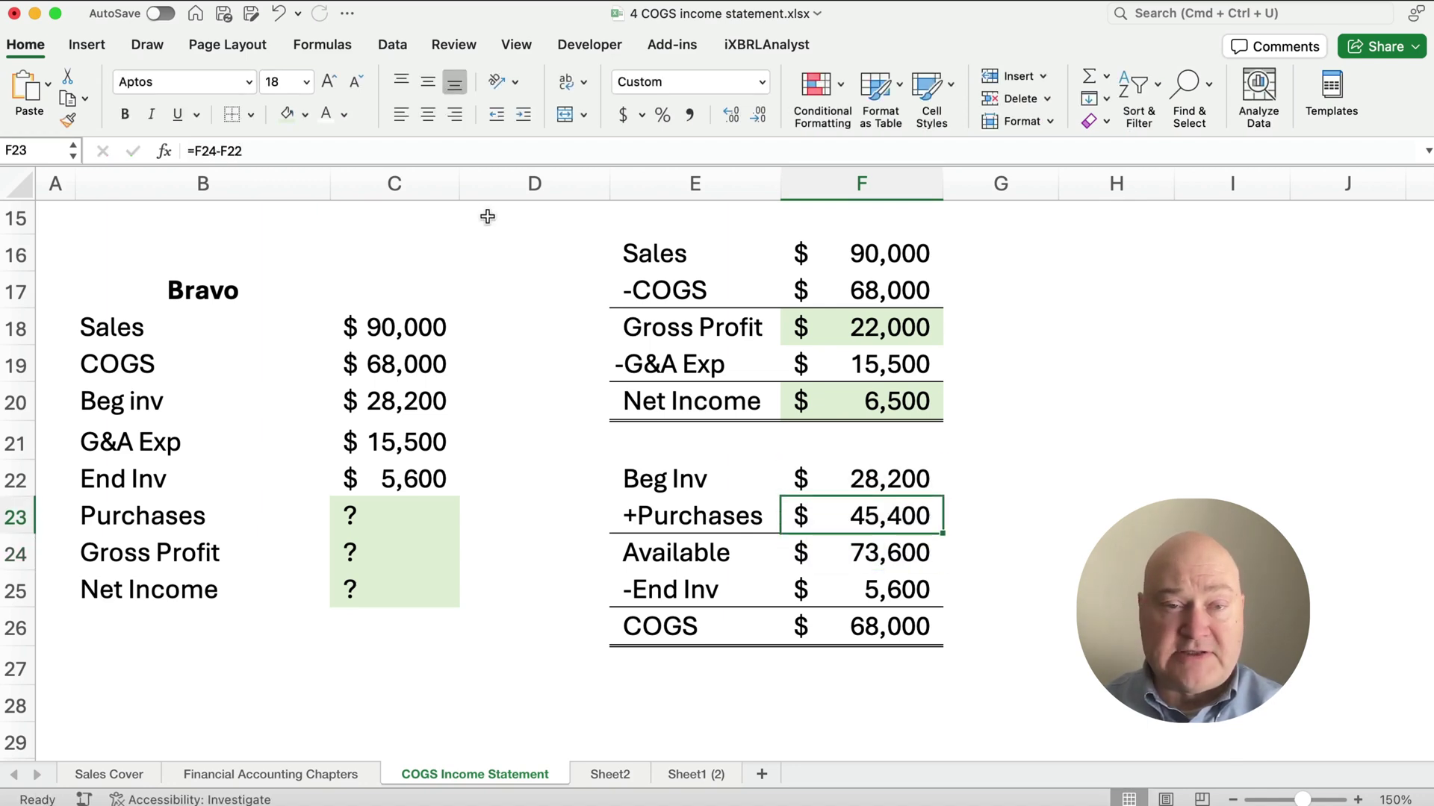
click(284, 115)
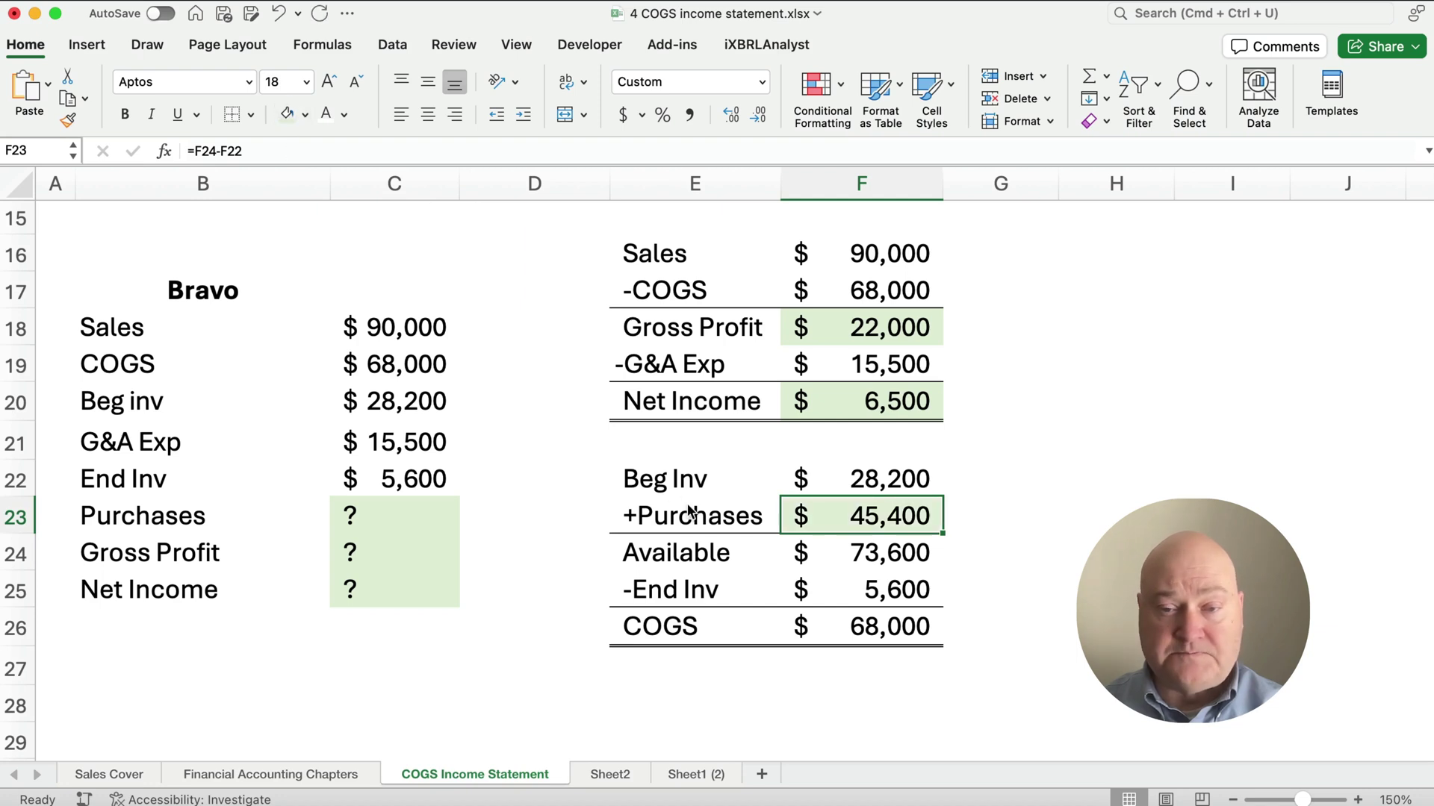
Step: Enter Charlie's beginning inventory of 4560 in F36 of its COGS schedule
scroll(1108, 446, down, 5)
click(1108, 446)
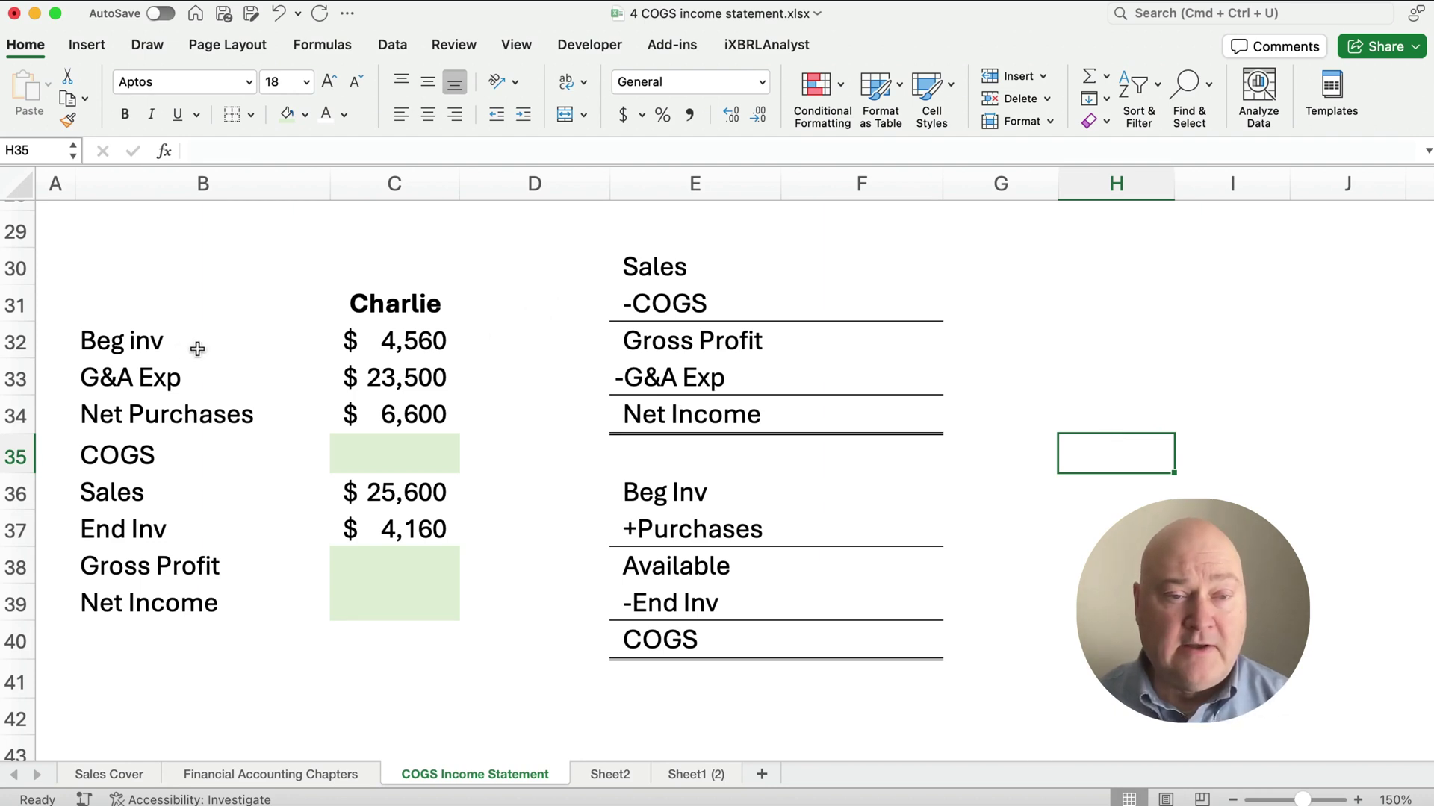
drag(152, 452, 449, 595)
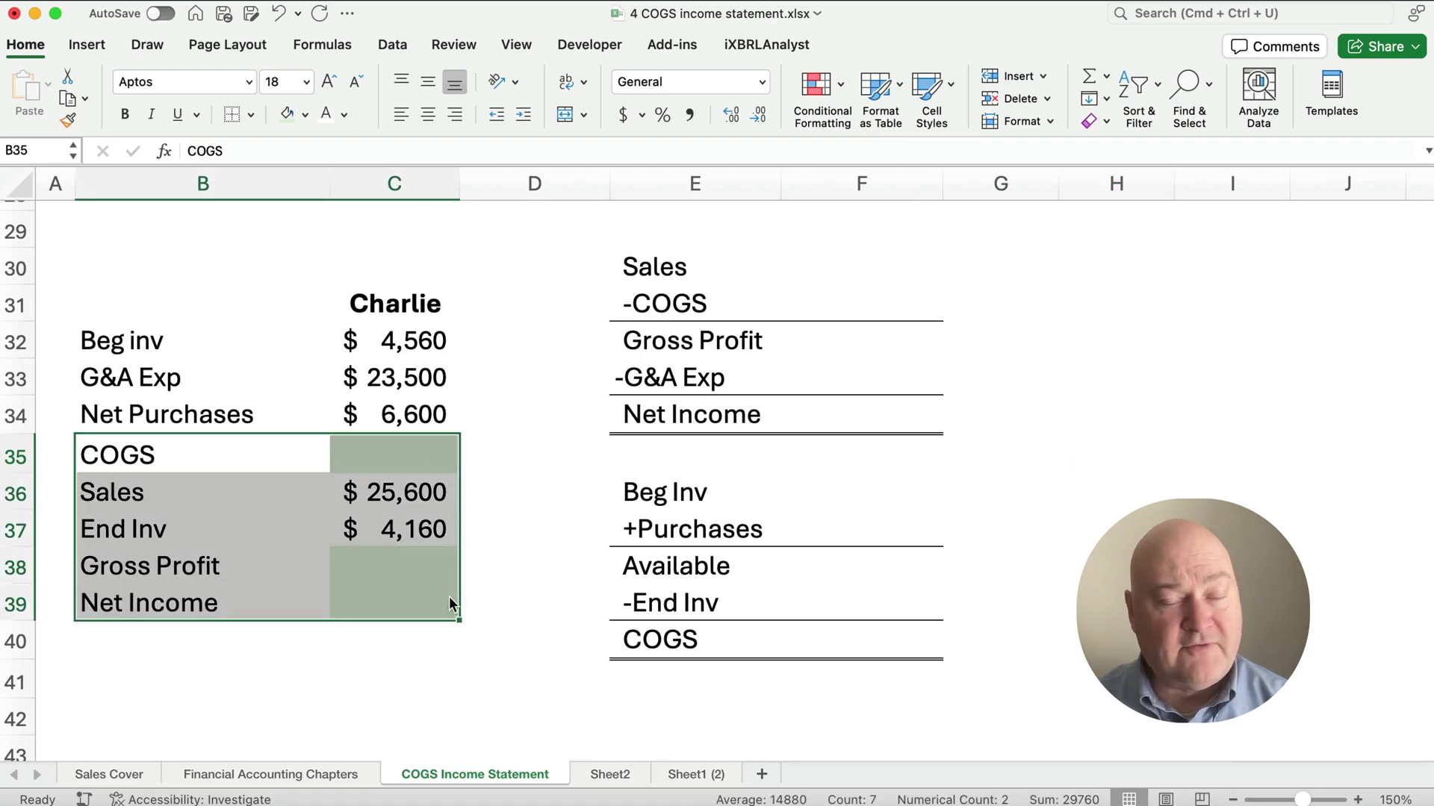
click(271, 333)
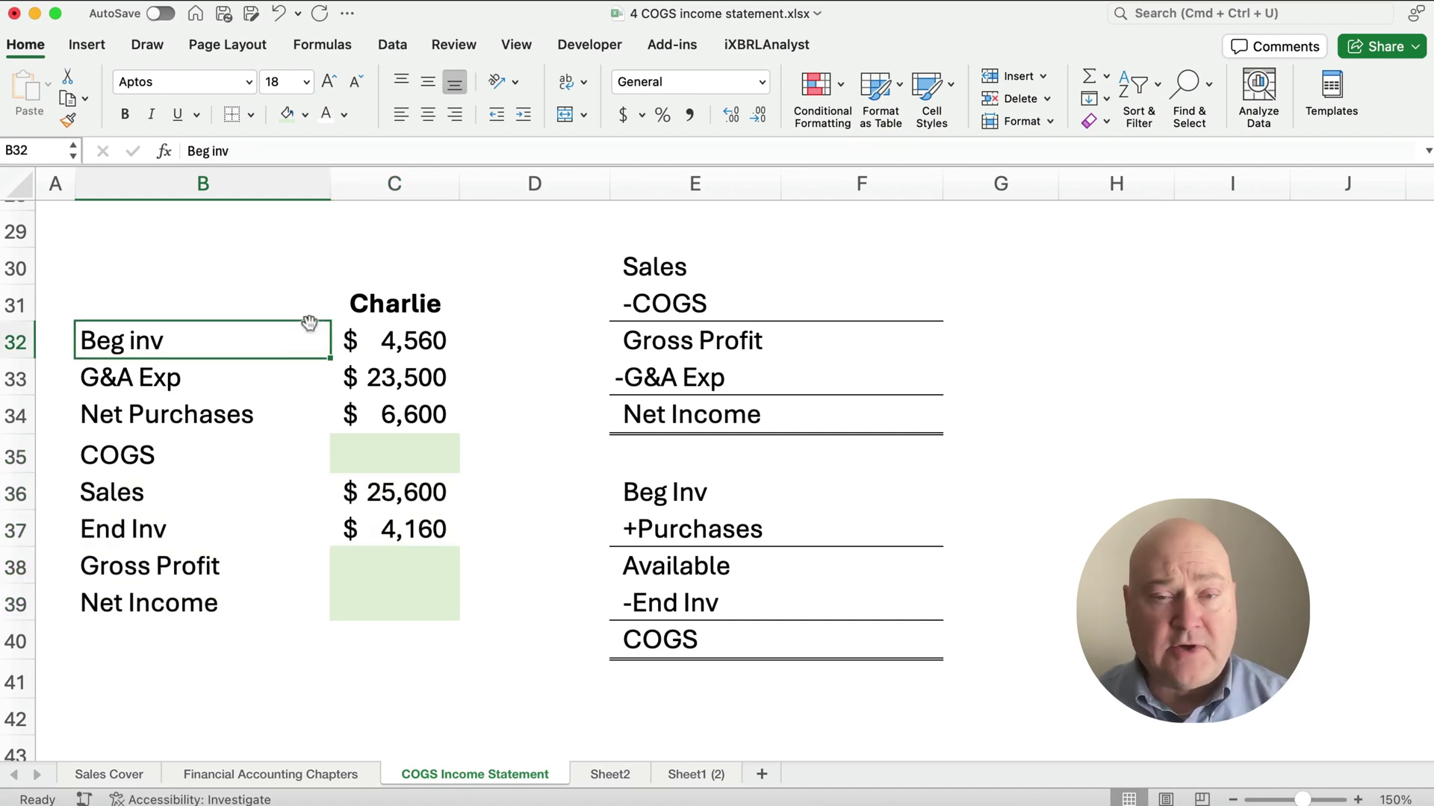
click(858, 493)
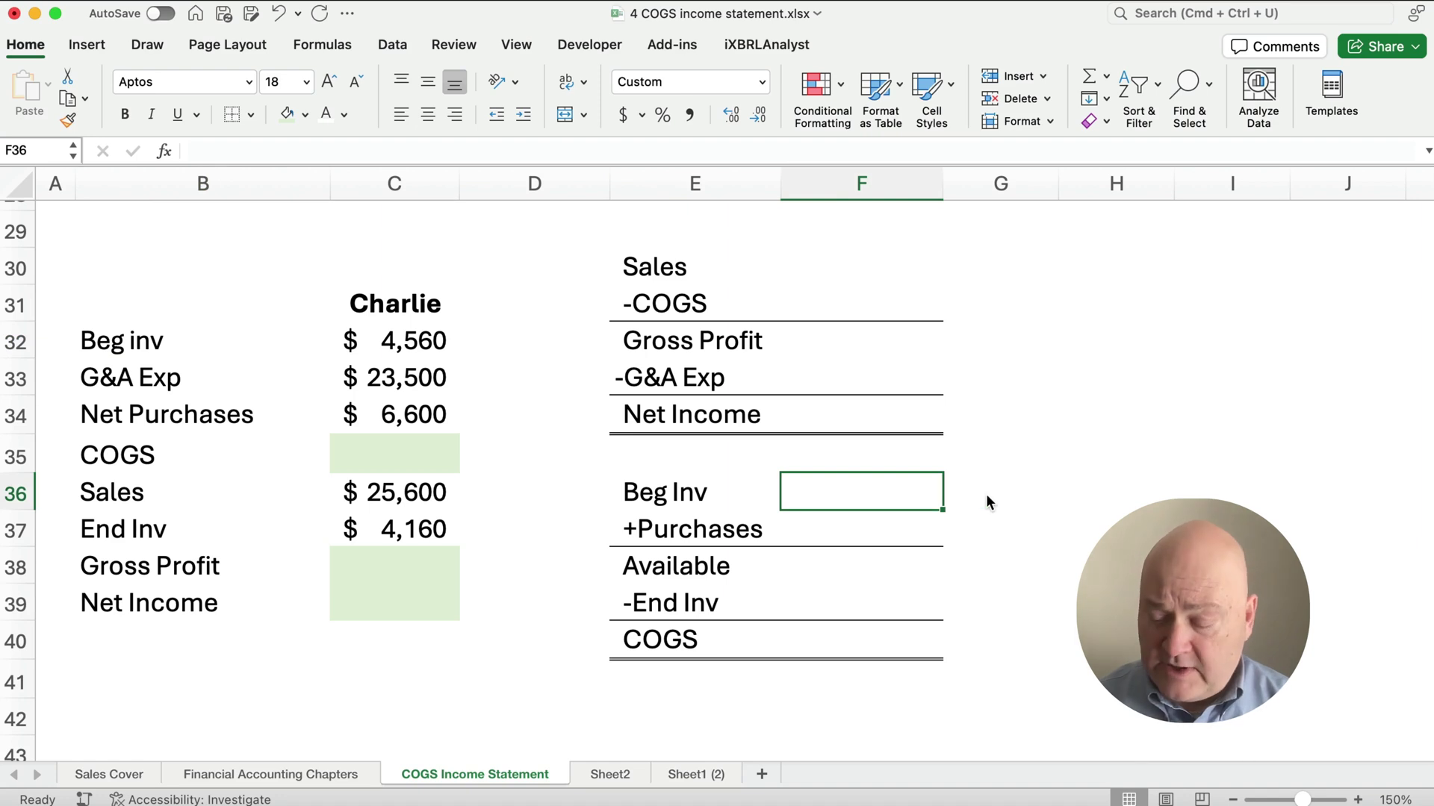
text(4560)
key(Return)
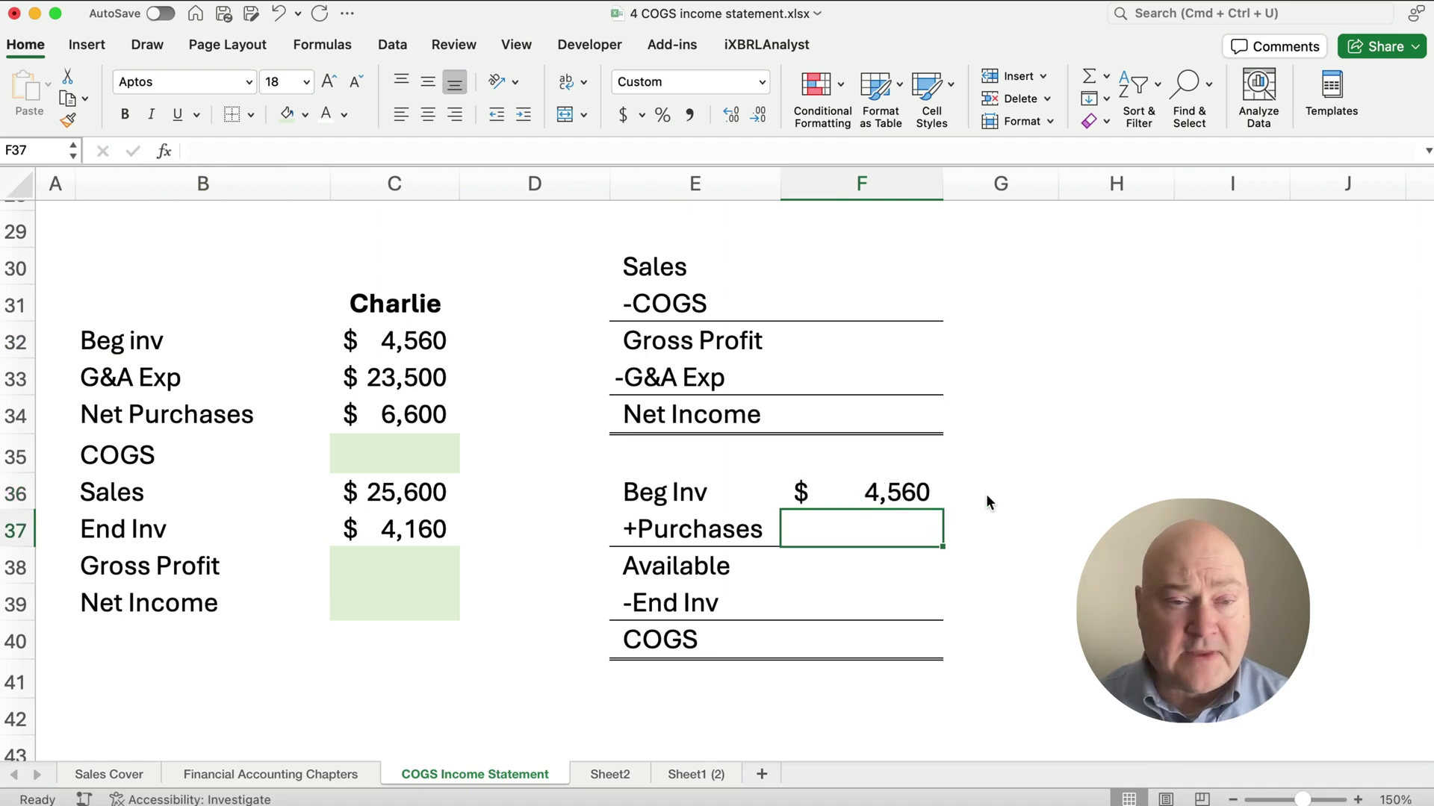
Step: Enter Charlie's G&A expense of 23500 in F33 and its net purchases of 6600 in F37
click(903, 377)
text(23500)
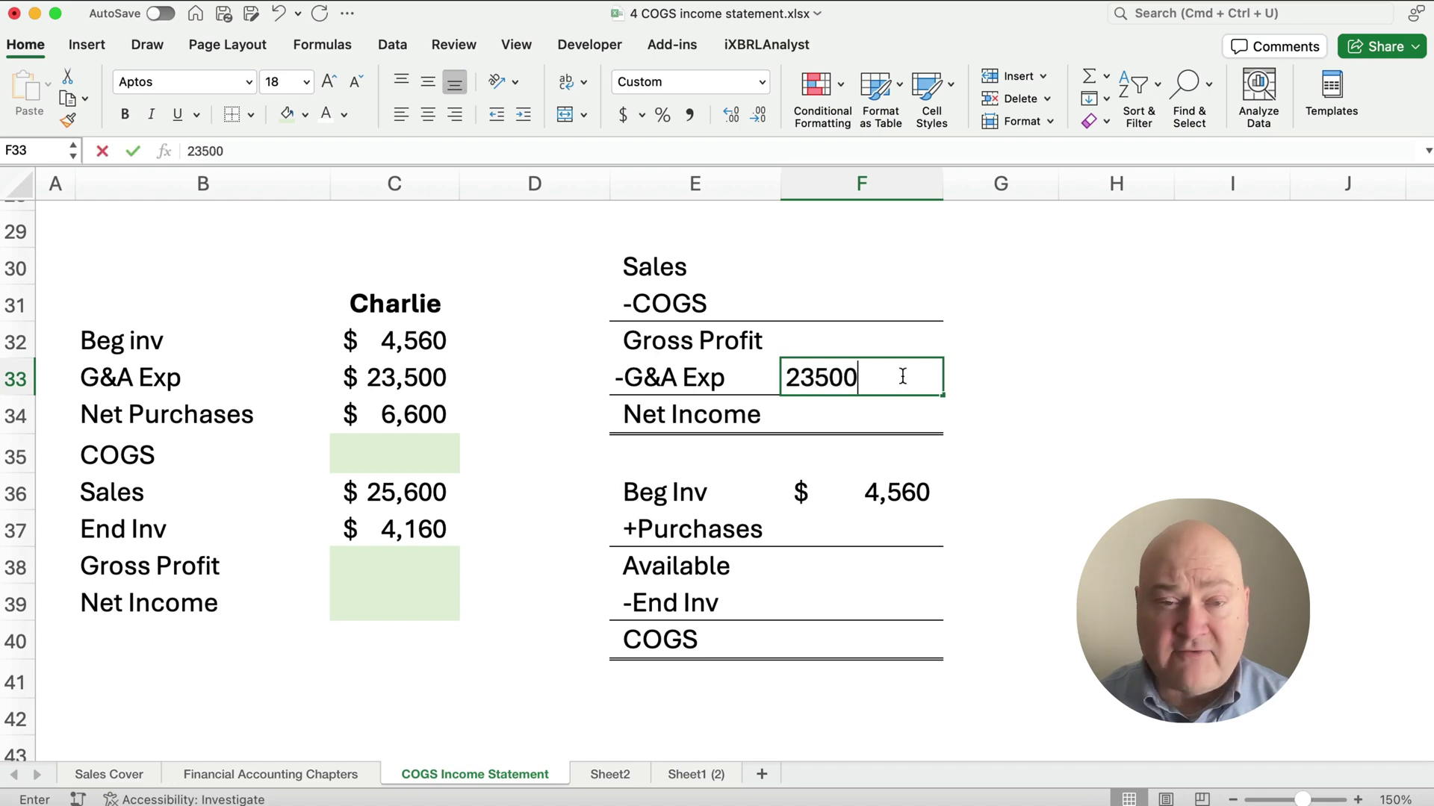
key(Return)
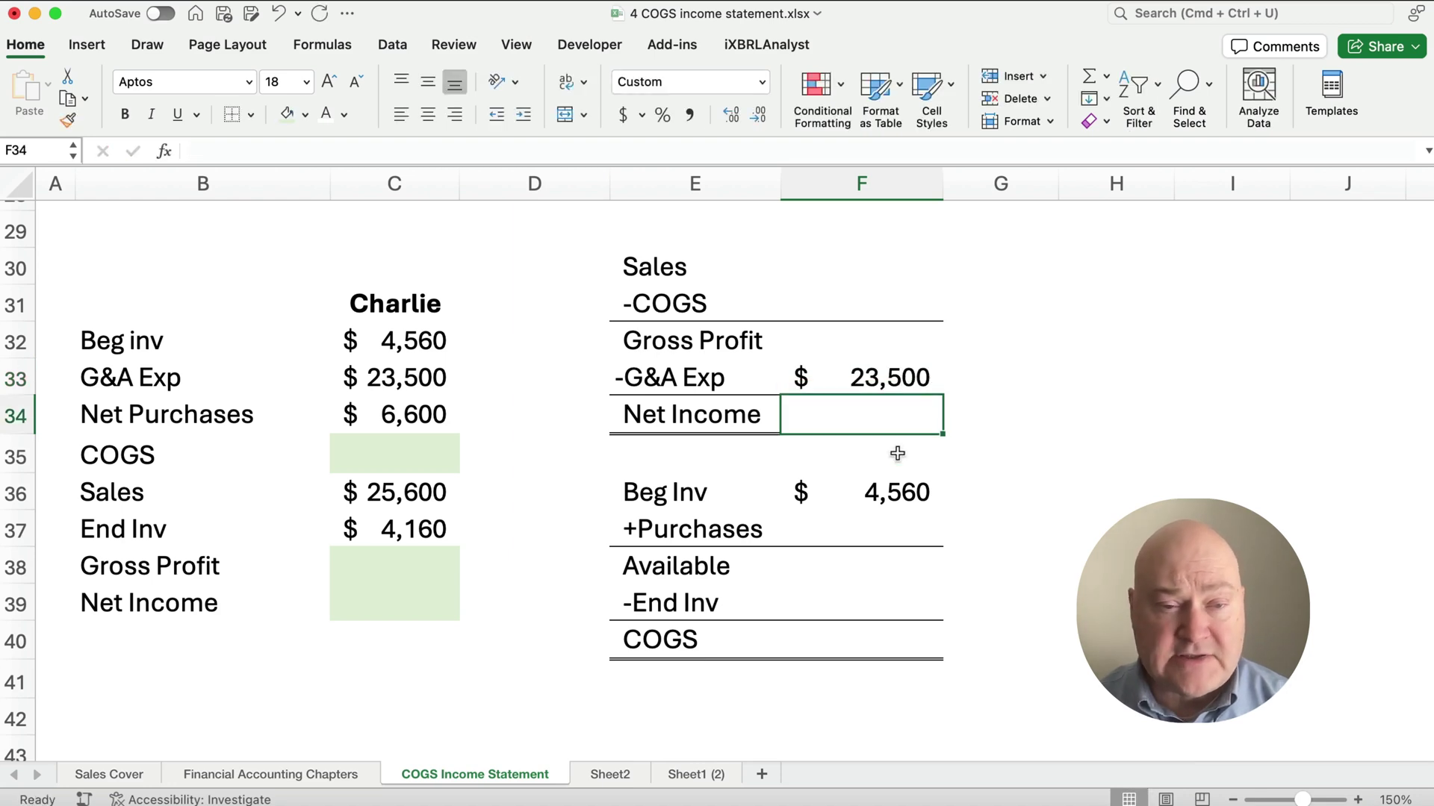
click(882, 536)
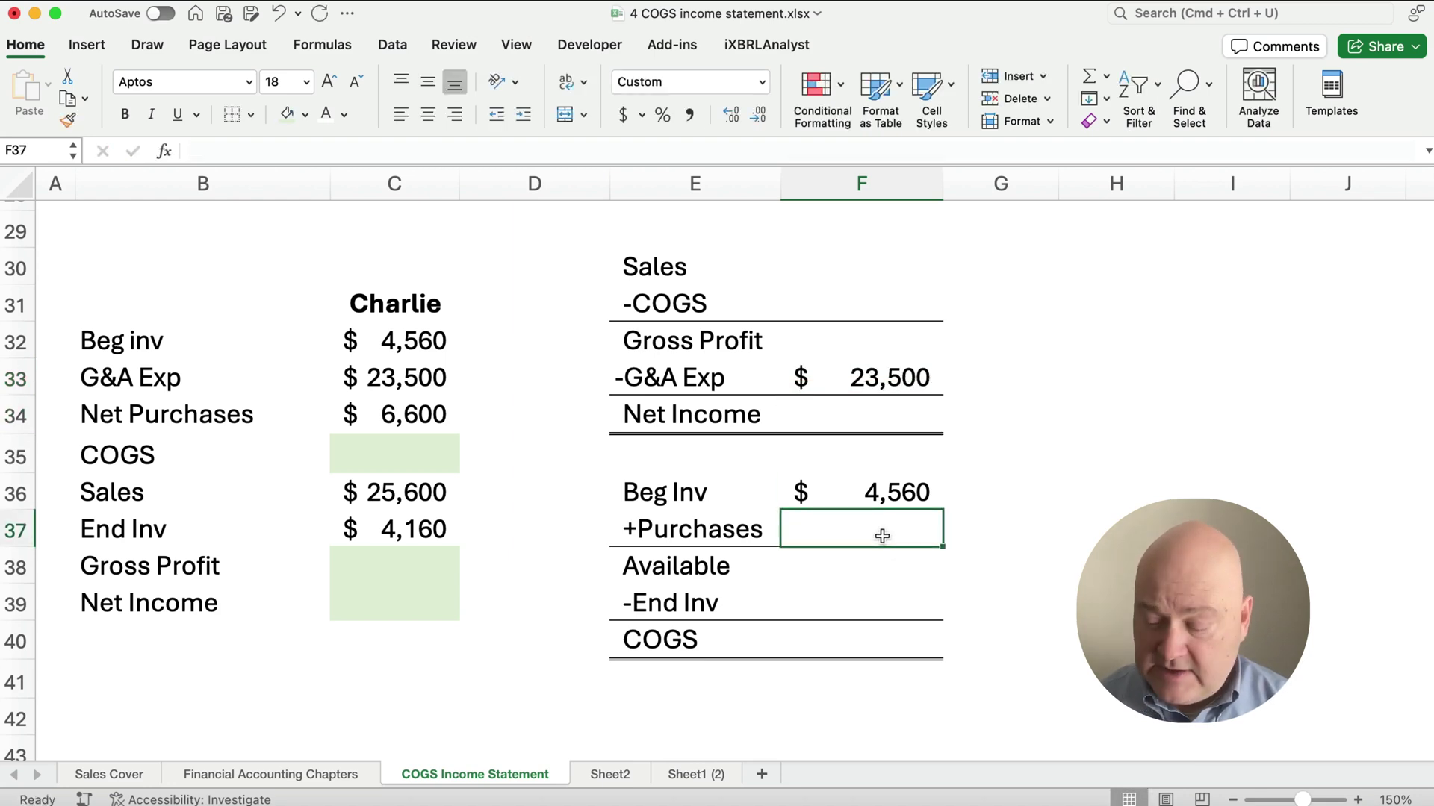
text(6600)
key(Return)
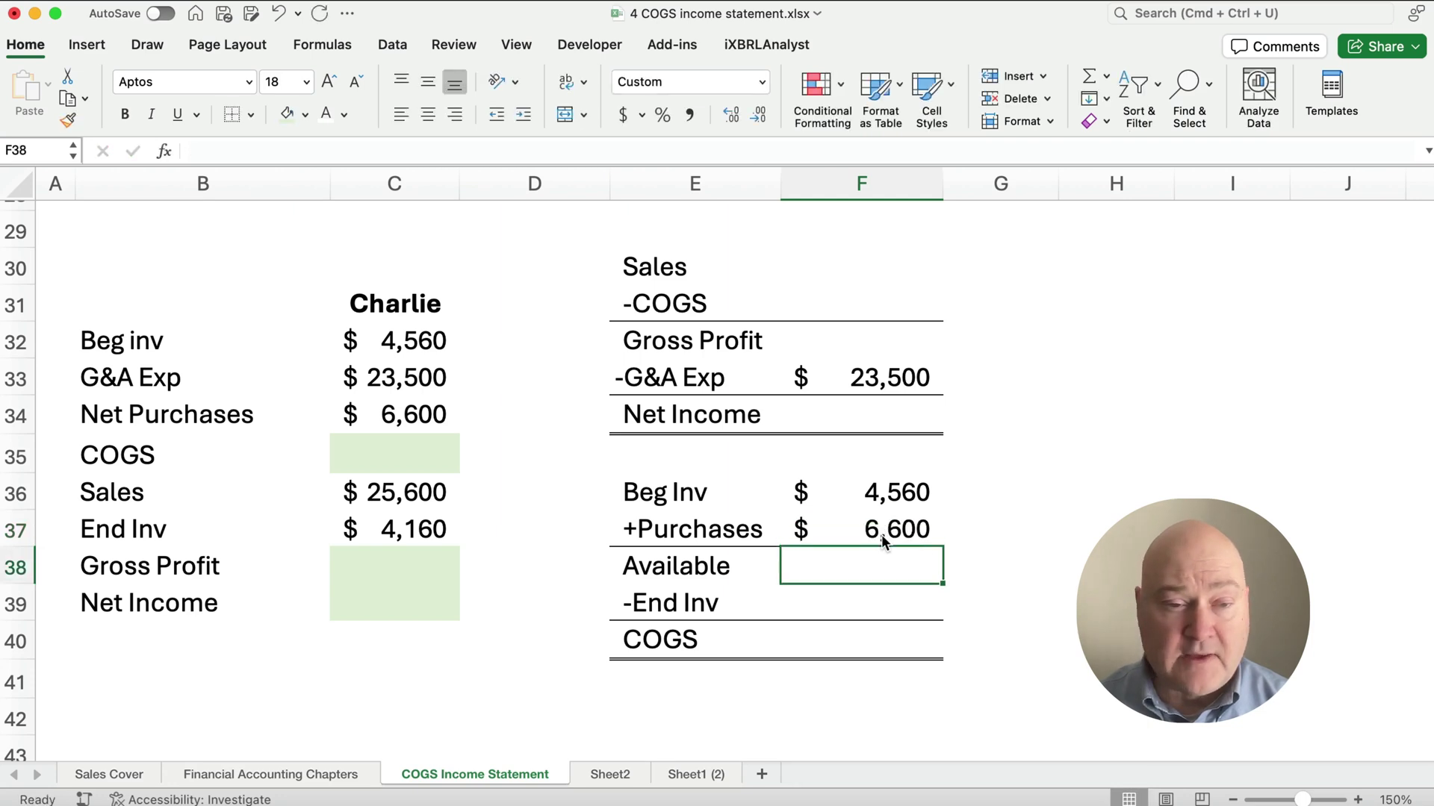
Step: Enter Charlie's sales of 25,600 in F30 and its ending inventory of 4160 in F39
click(849, 267)
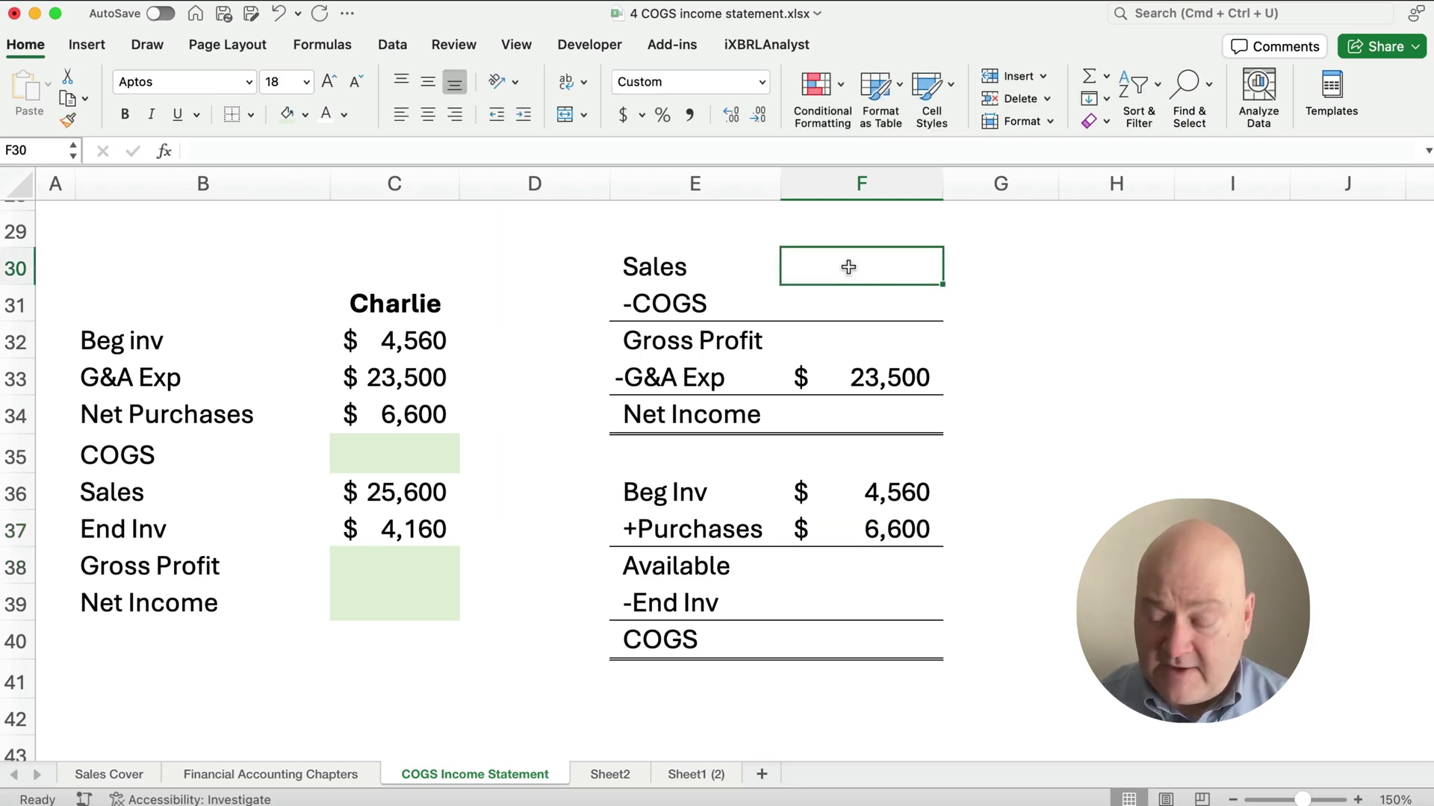
text(25,600)
key(Return)
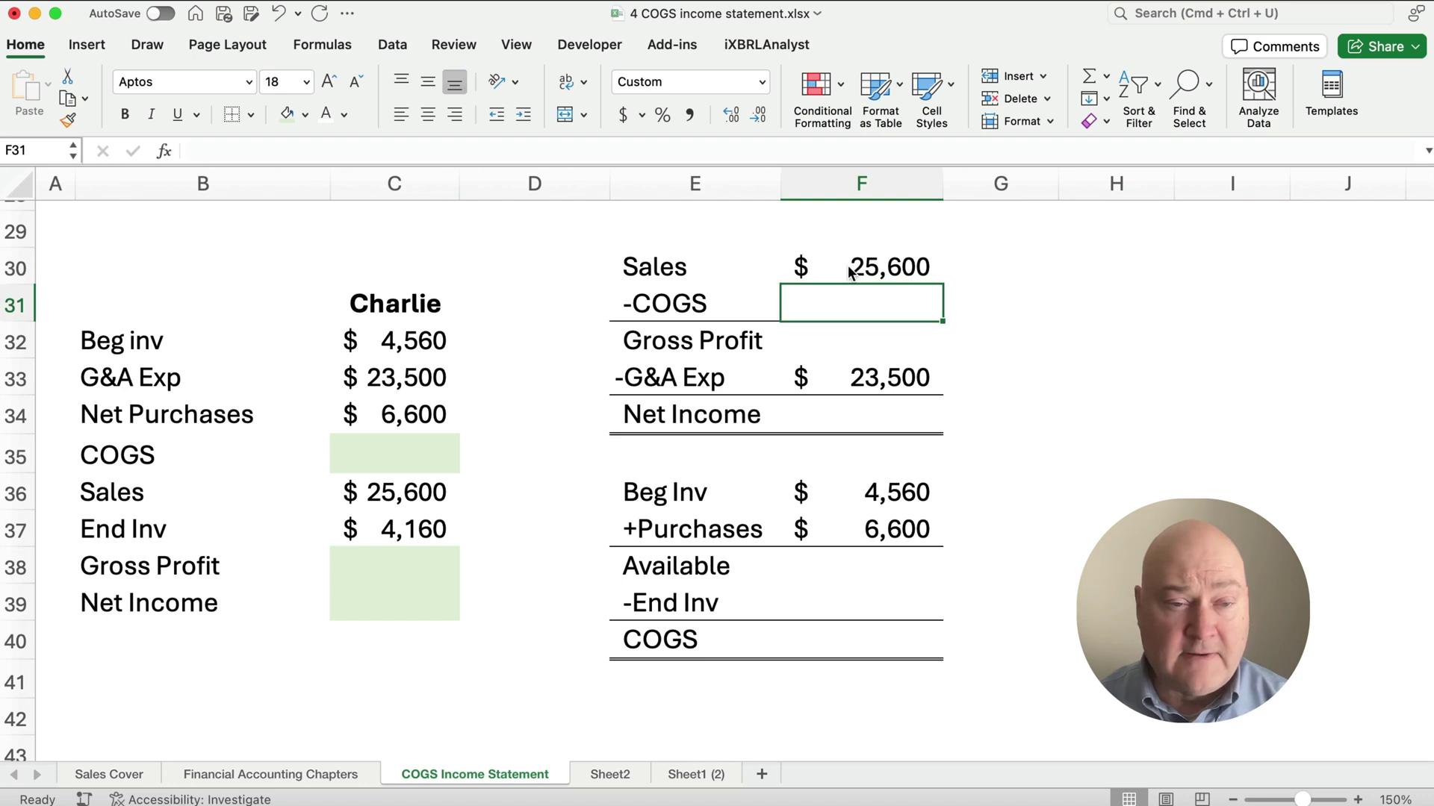
click(868, 613)
text(4160)
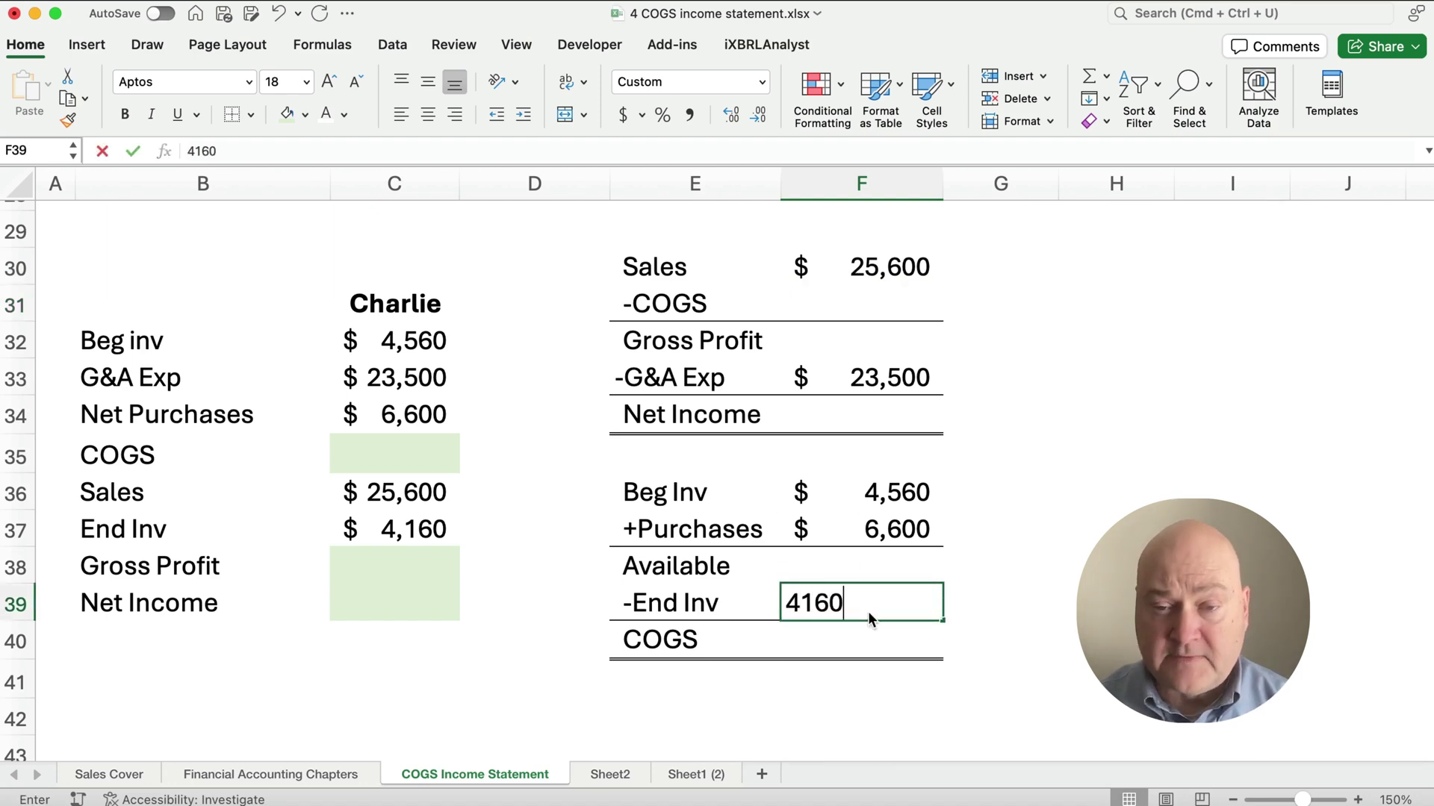
key(Return)
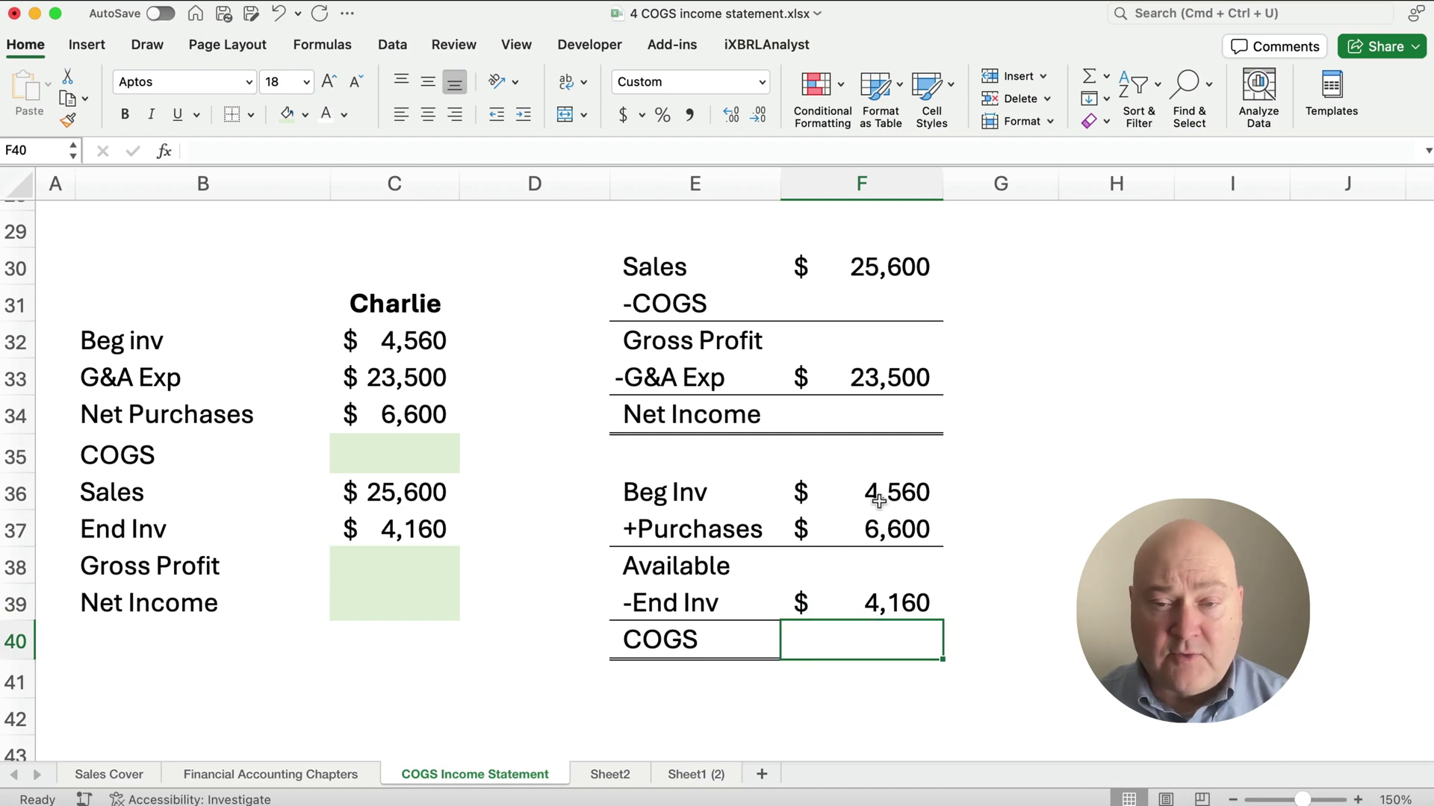
Step: Calculate Charlie's goods available in F38 as beginning inventory plus purchases with the formula =F36+F37
drag(875, 491, 897, 645)
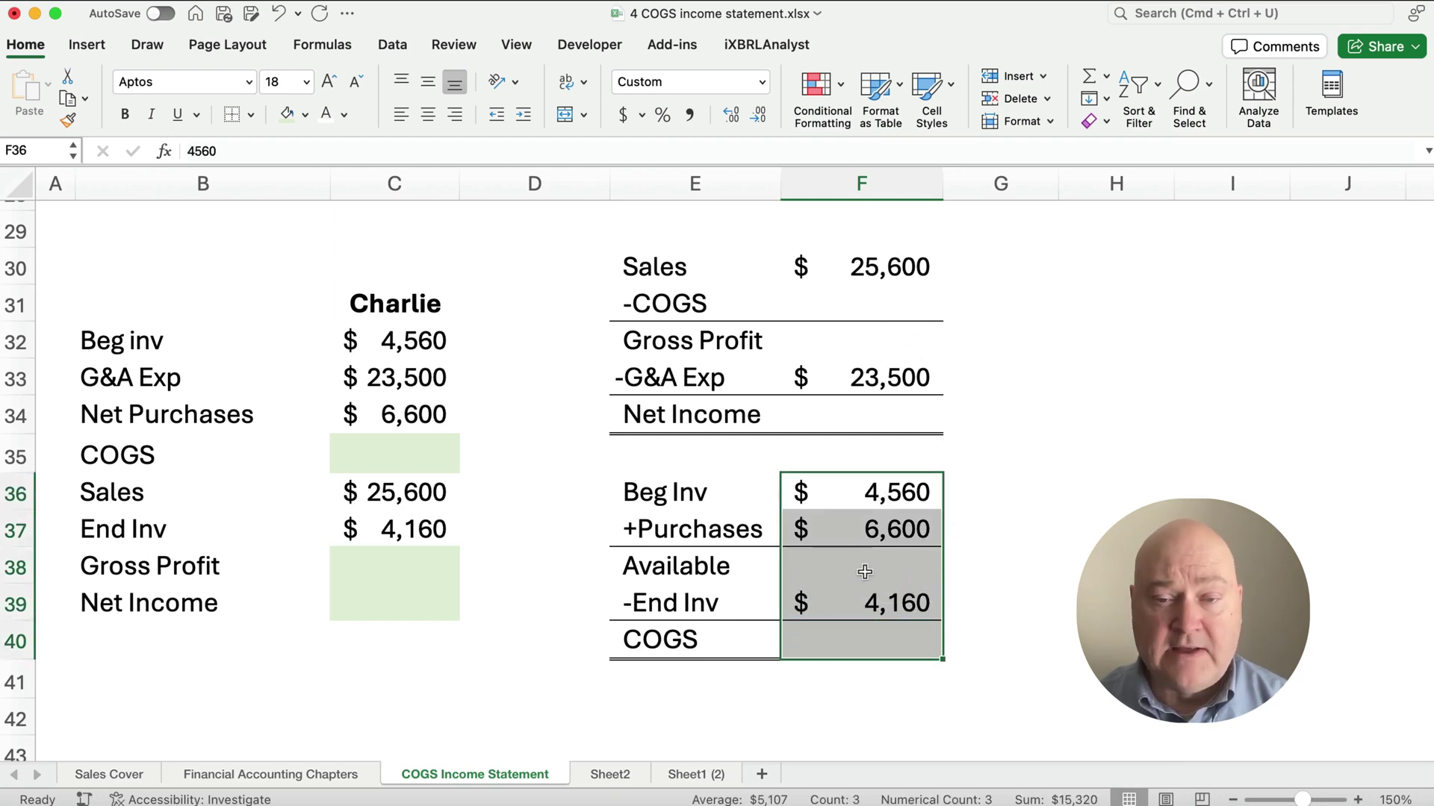
click(871, 568)
text(=)
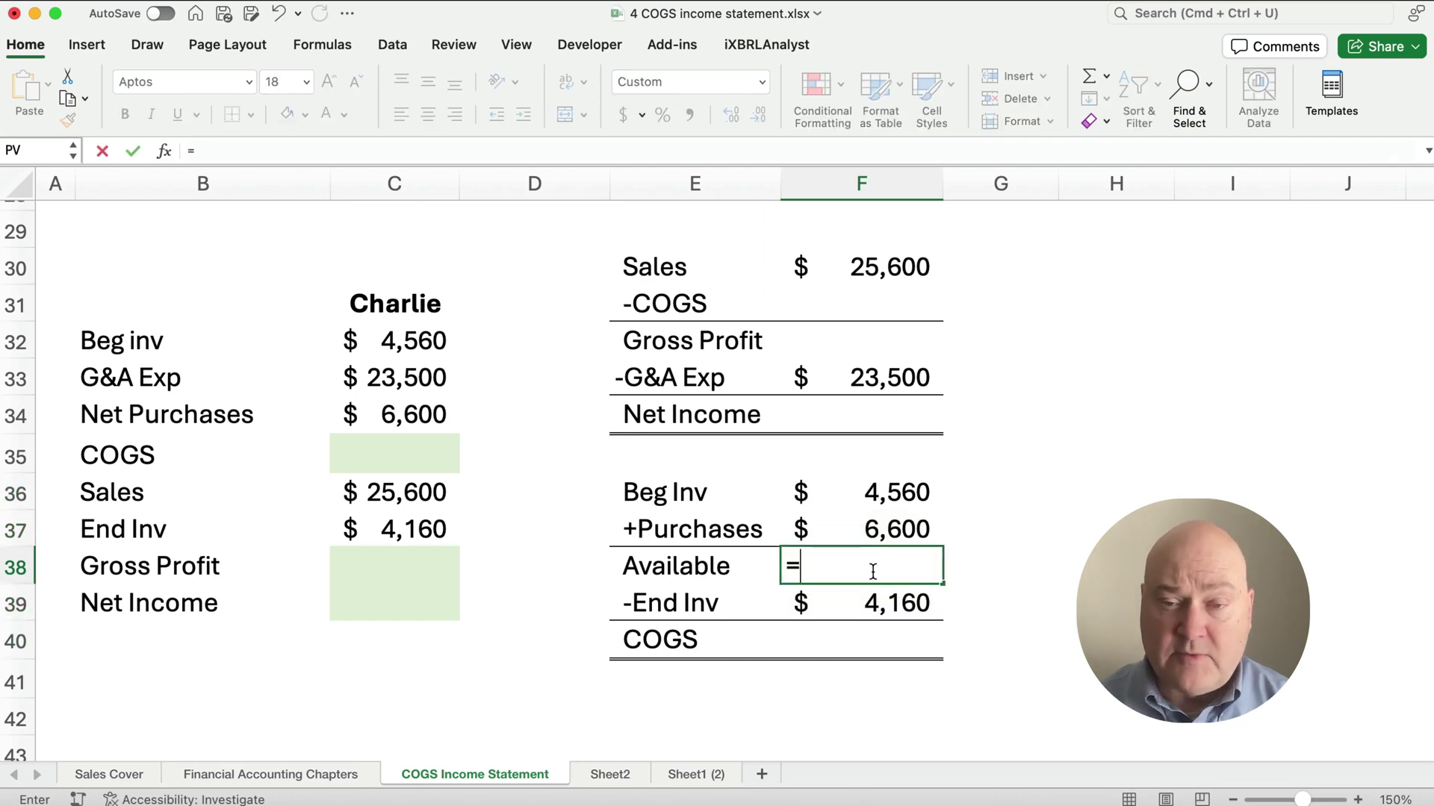
key(Up)
key(Up)
text(+)
key(Up)
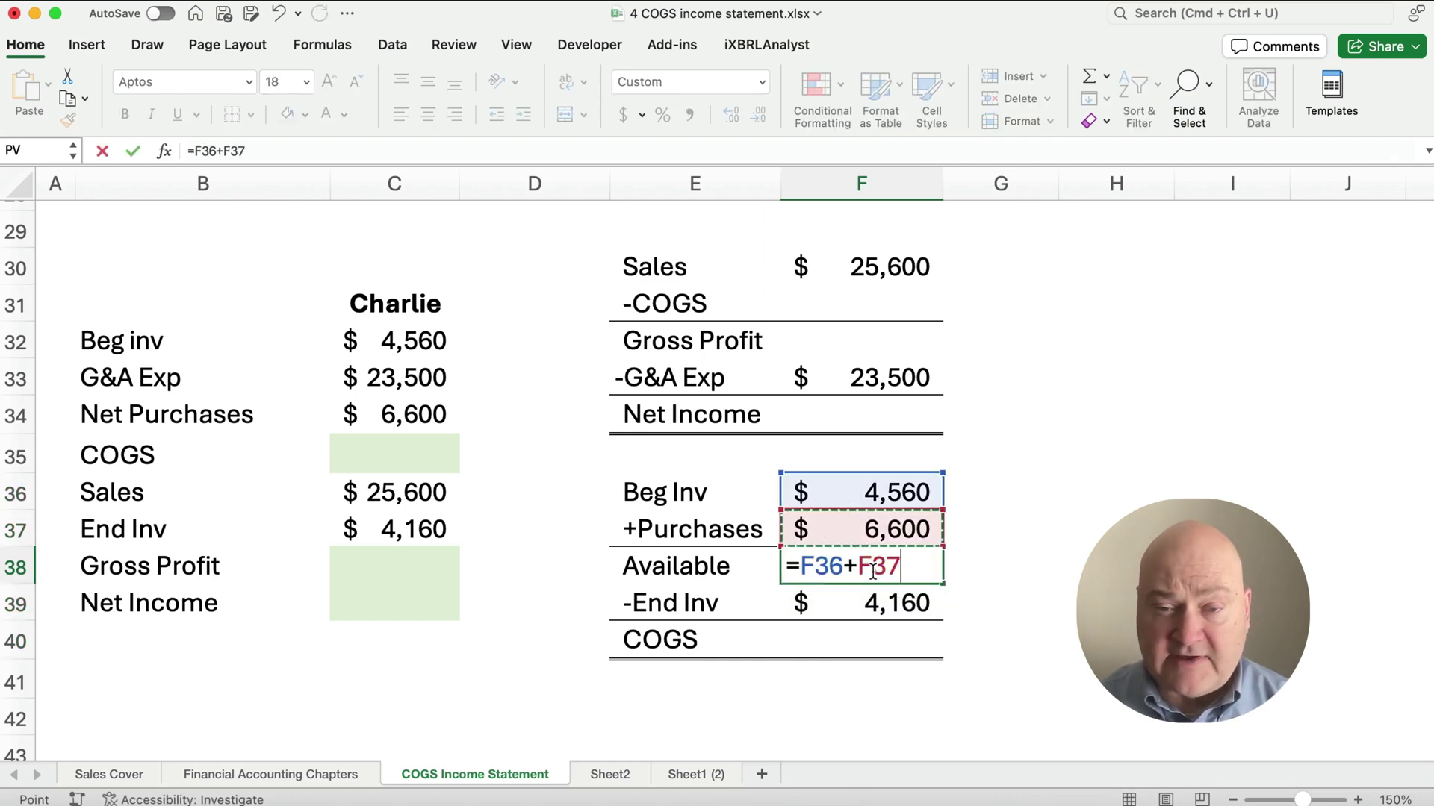
key(Return)
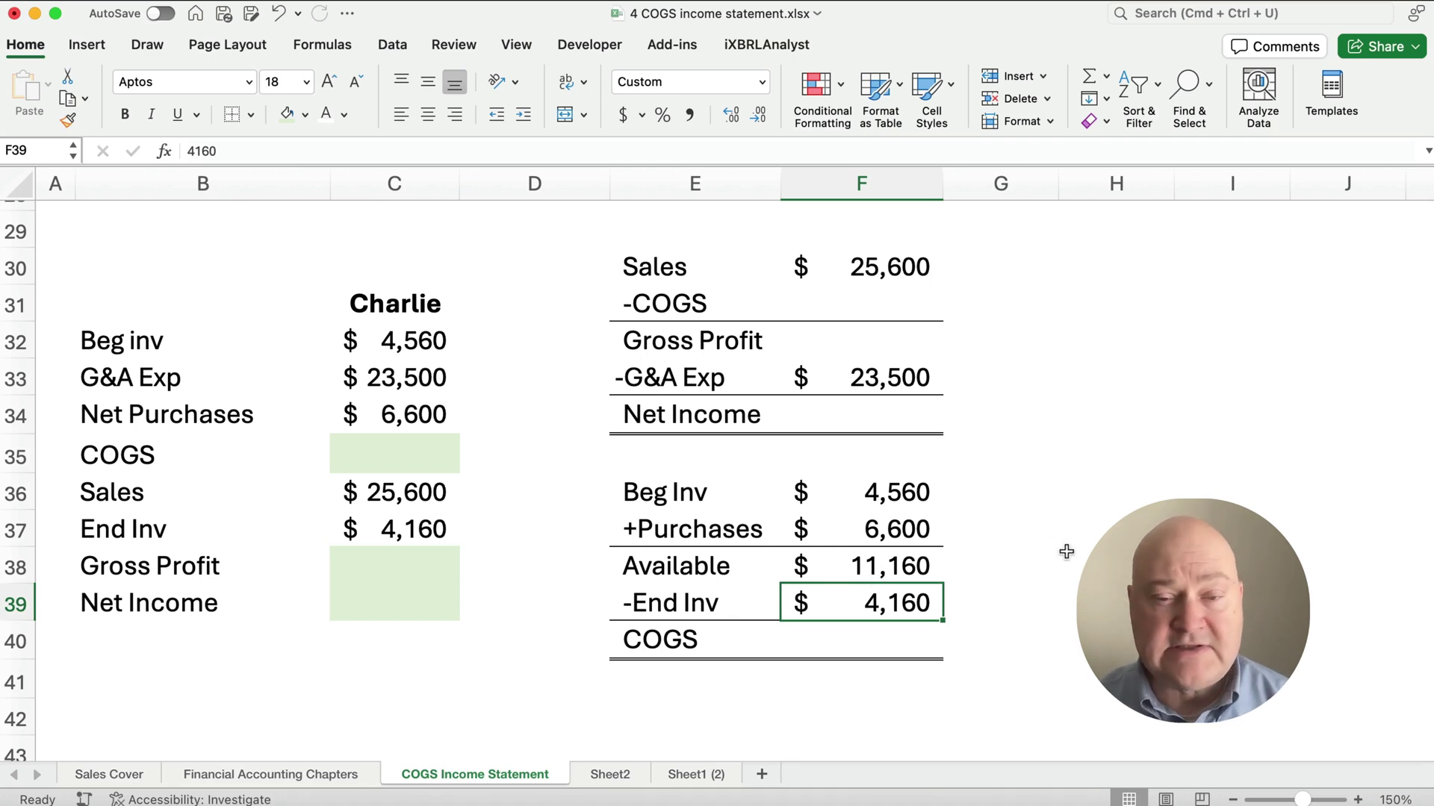
Step: Calculate Charlie's COGS in F40 as goods available minus ending inventory with the formula =F38-F39
click(875, 636)
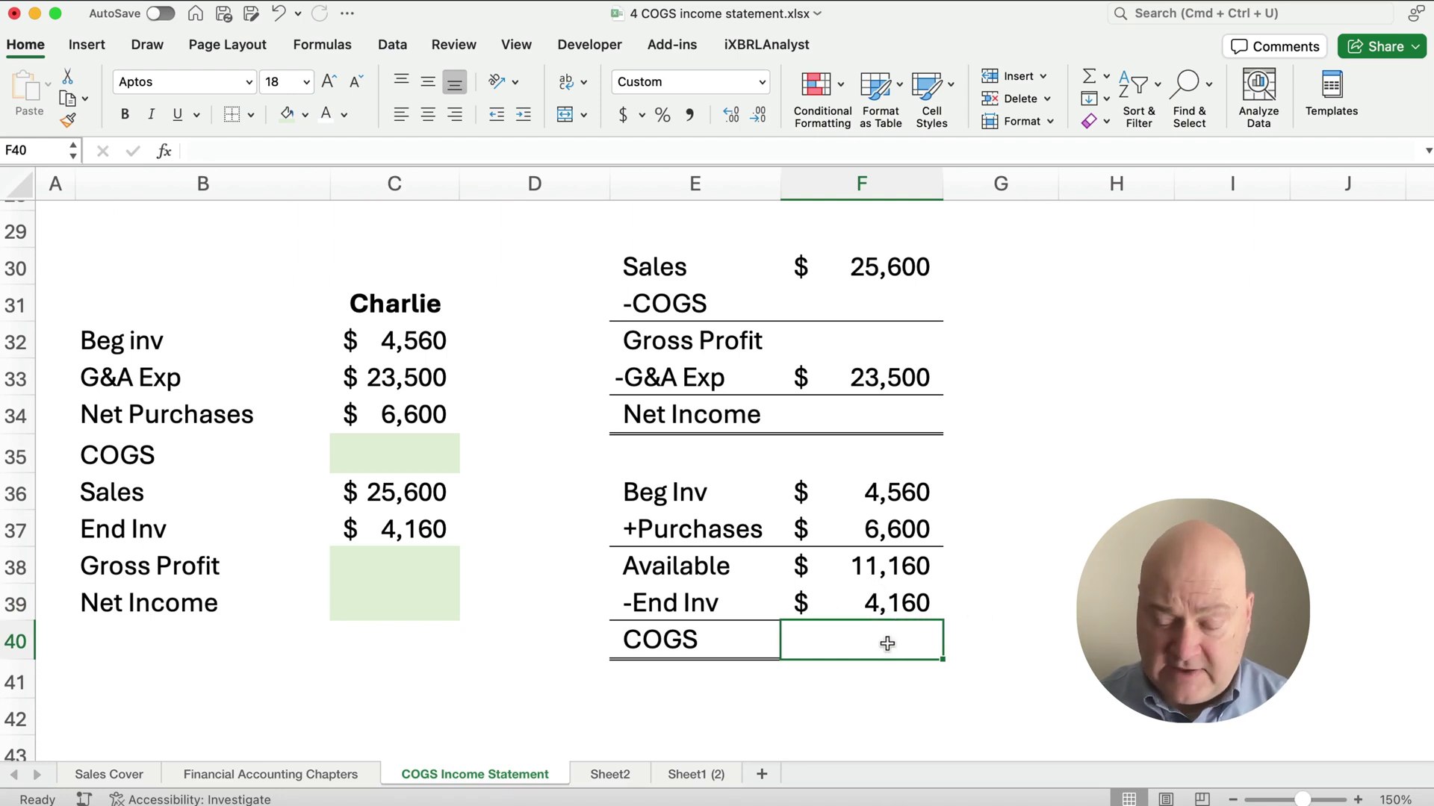
text(=)
key(Up)
key(Up)
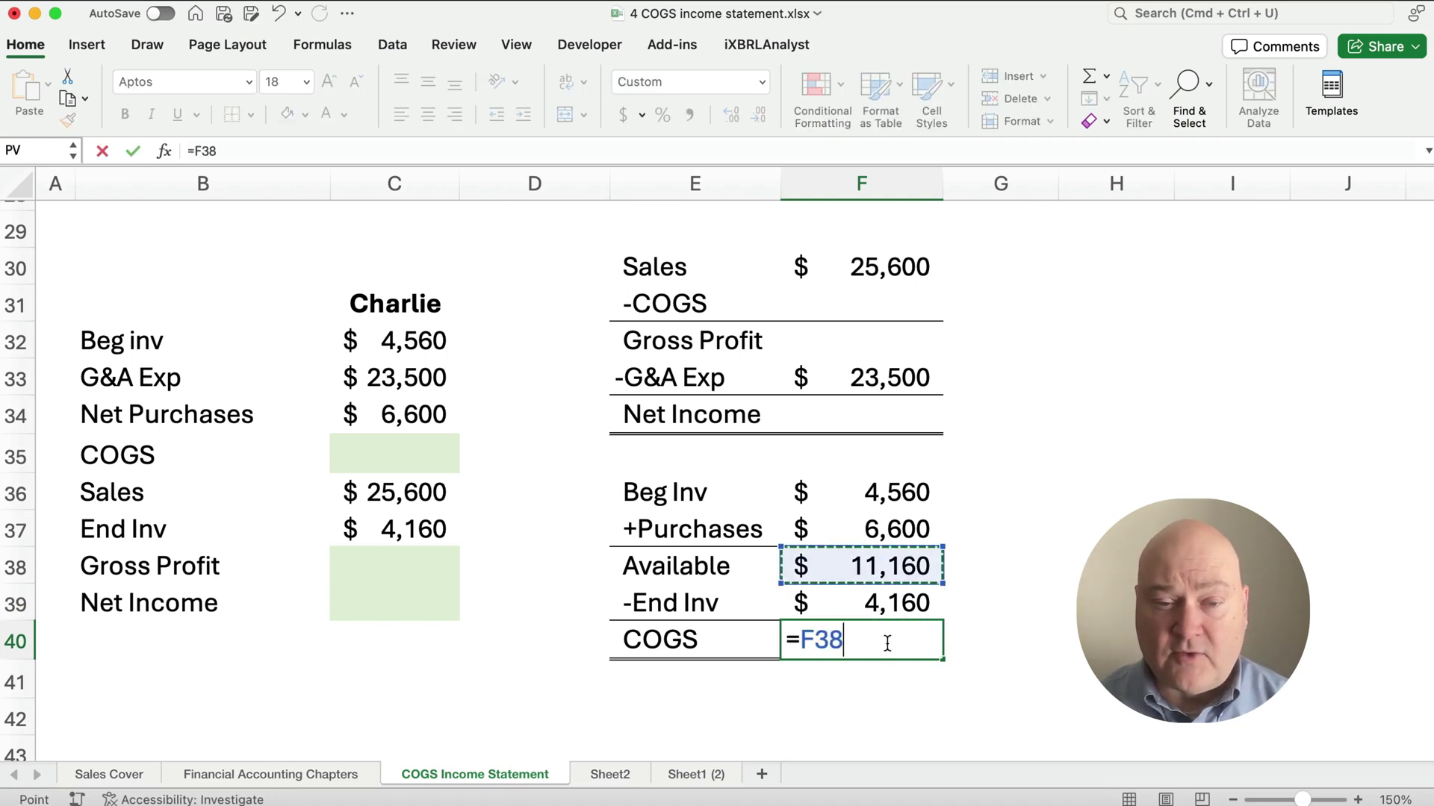
text(-)
key(Up)
key(Return)
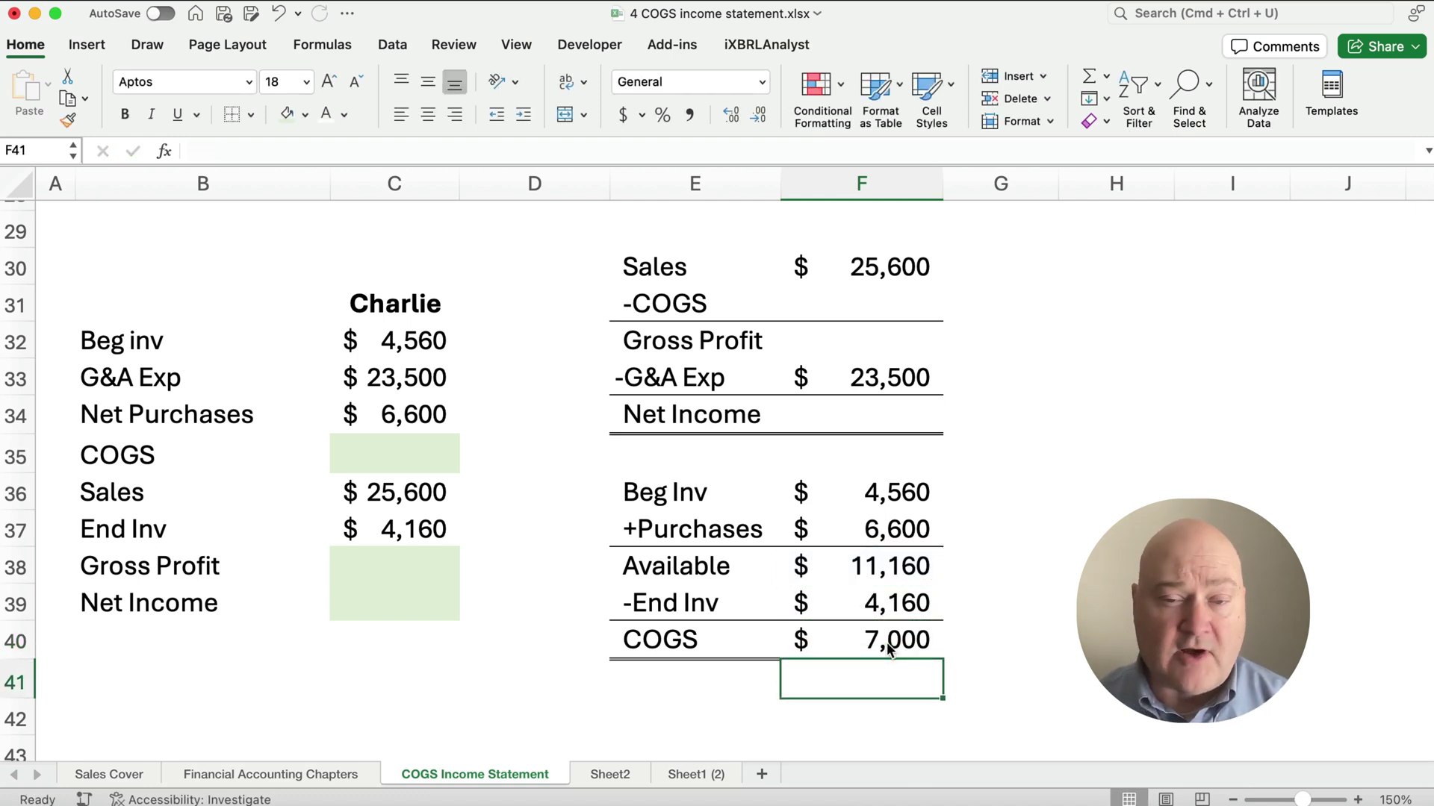
click(888, 649)
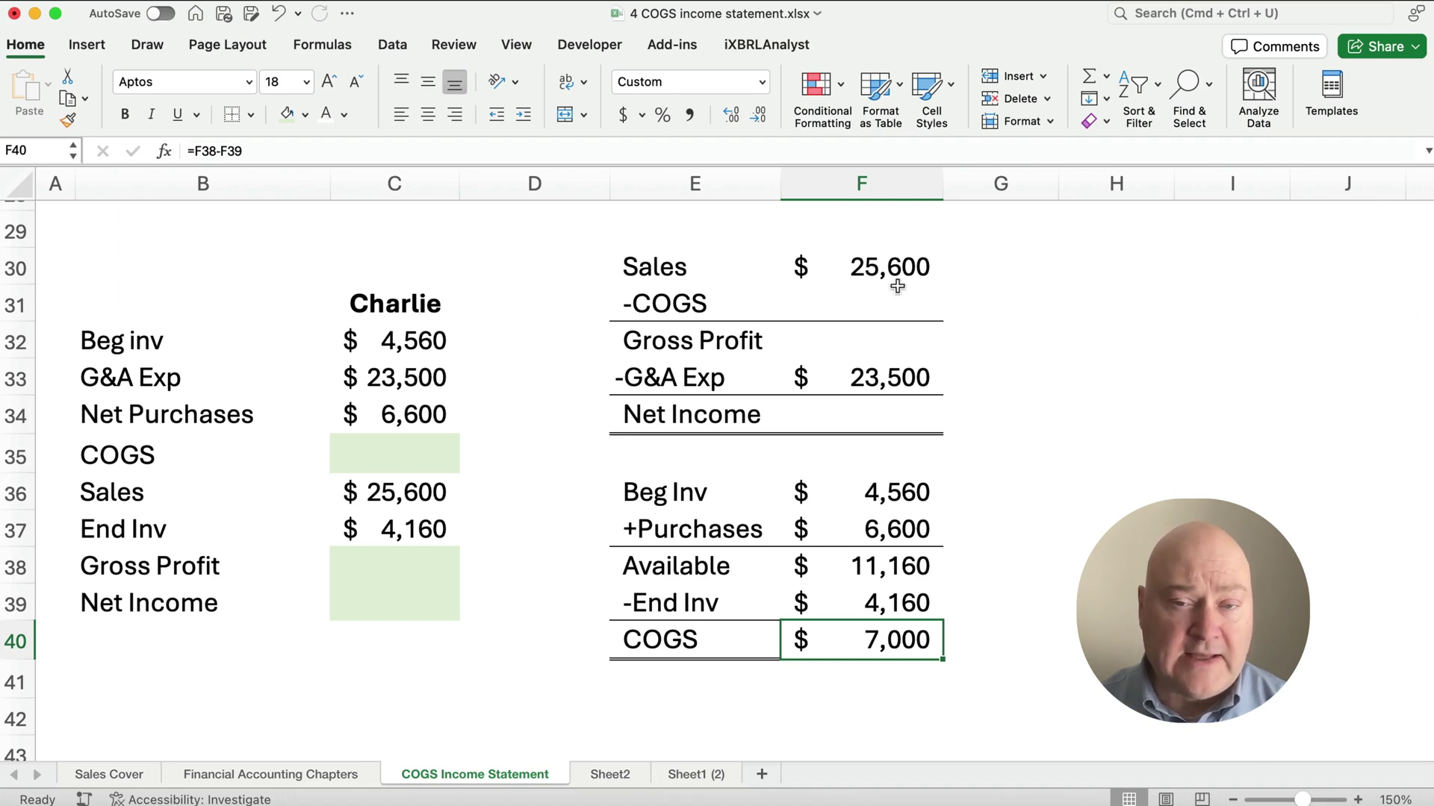
Step: Link the COGS line of Charlie's income statement in F31 to the schedule's COGS with the formula =F40
click(875, 301)
text(=)
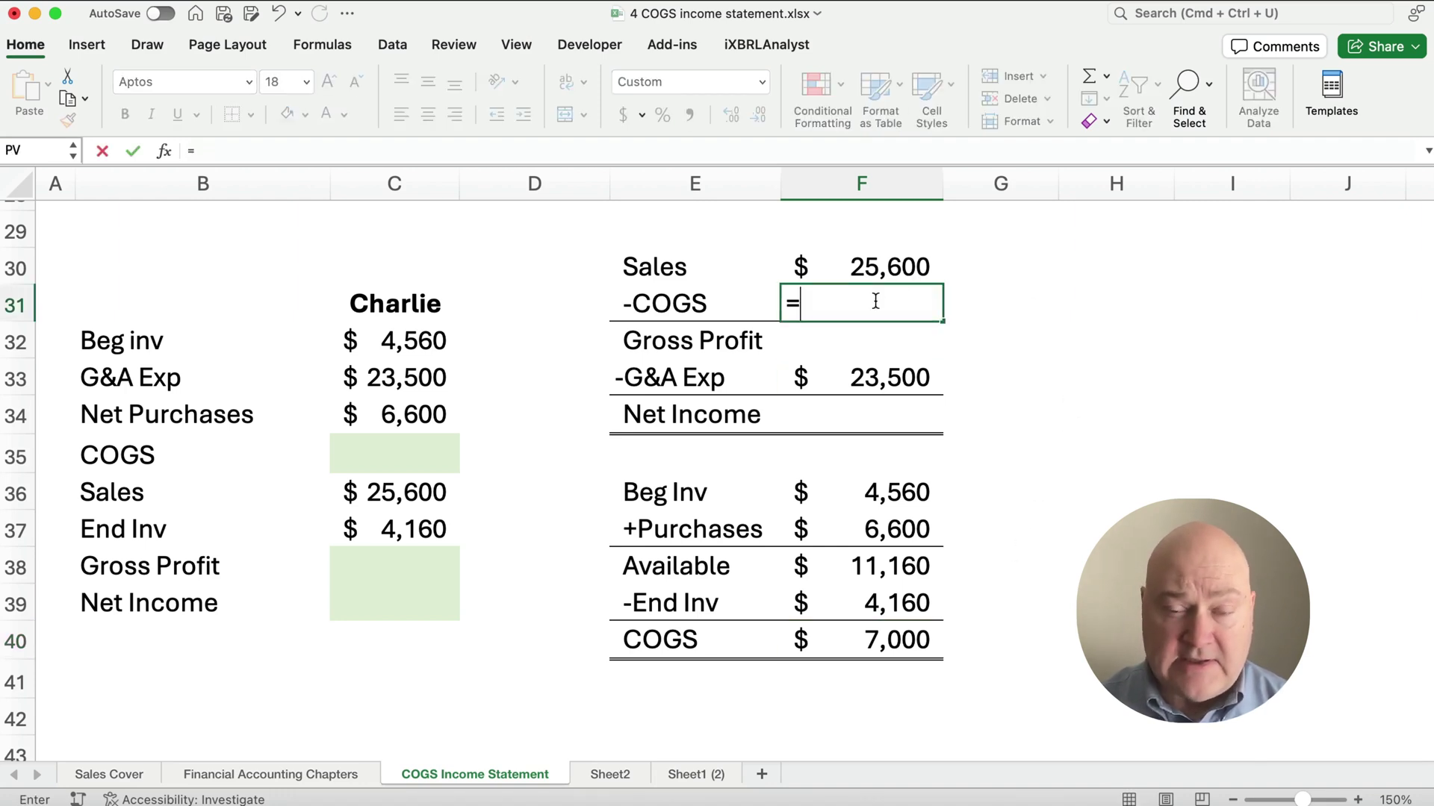
click(908, 634)
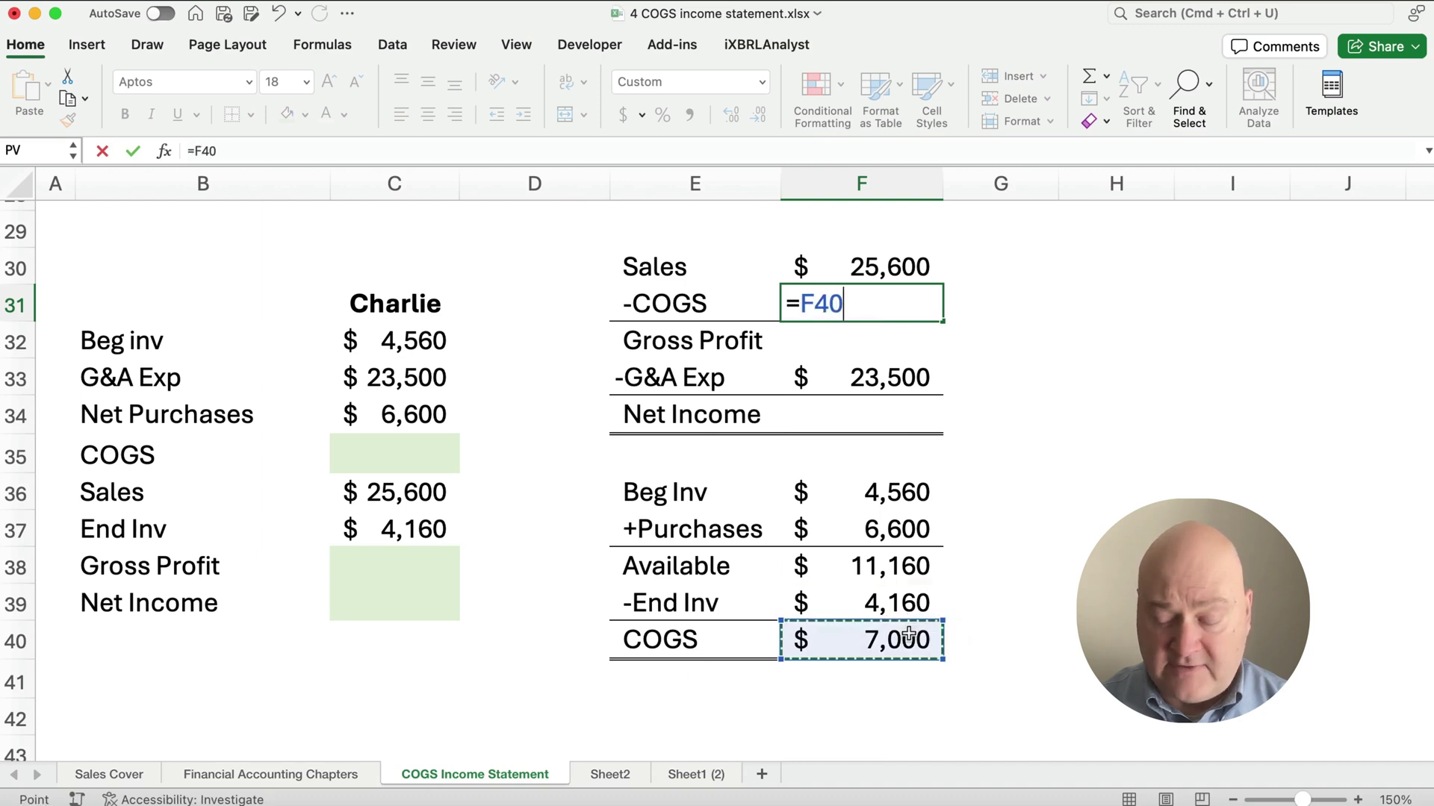
key(Return)
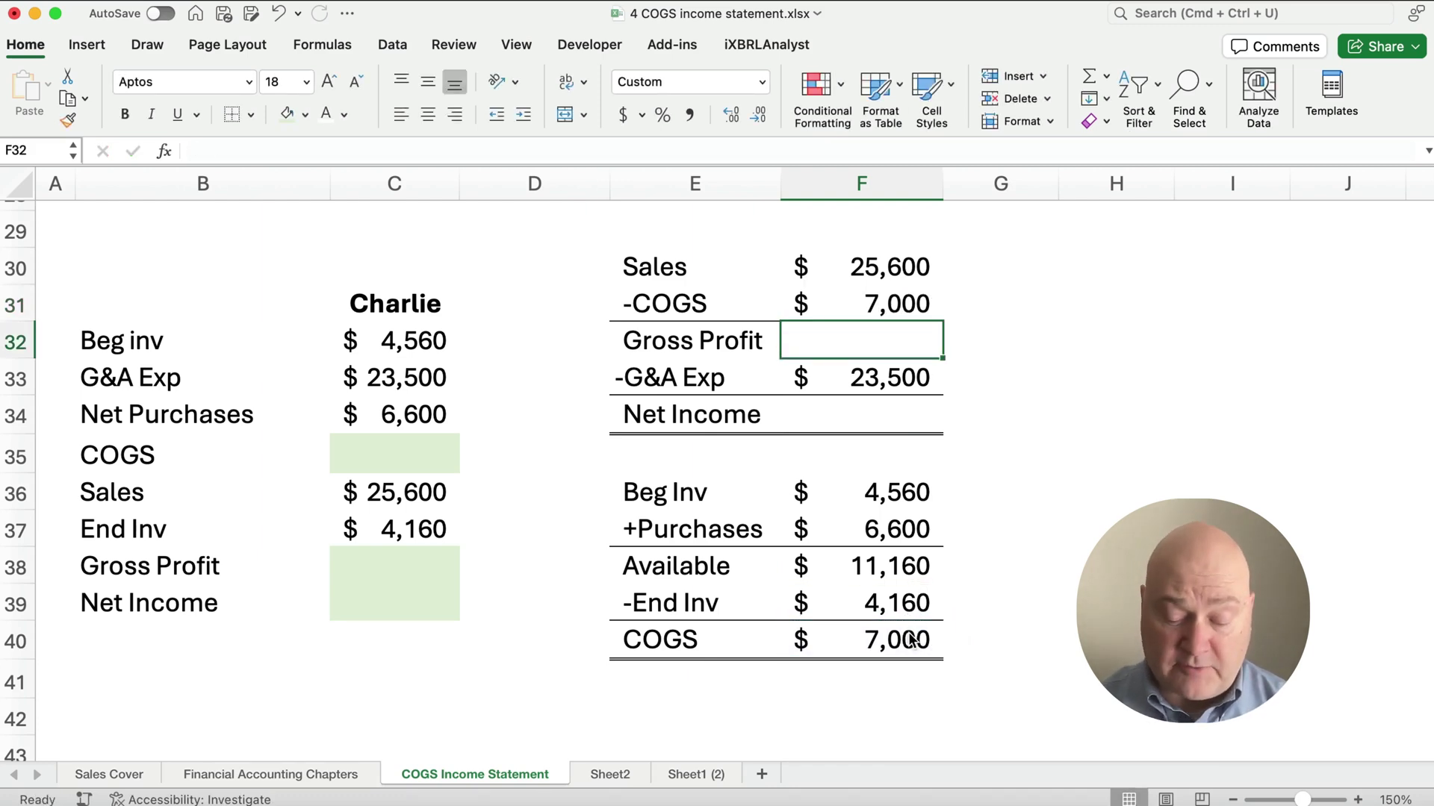
Step: Calculate Charlie's gross profit in F32 as sales minus COGS with the formula =F30-F31
text(=)
key(Up)
key(Up)
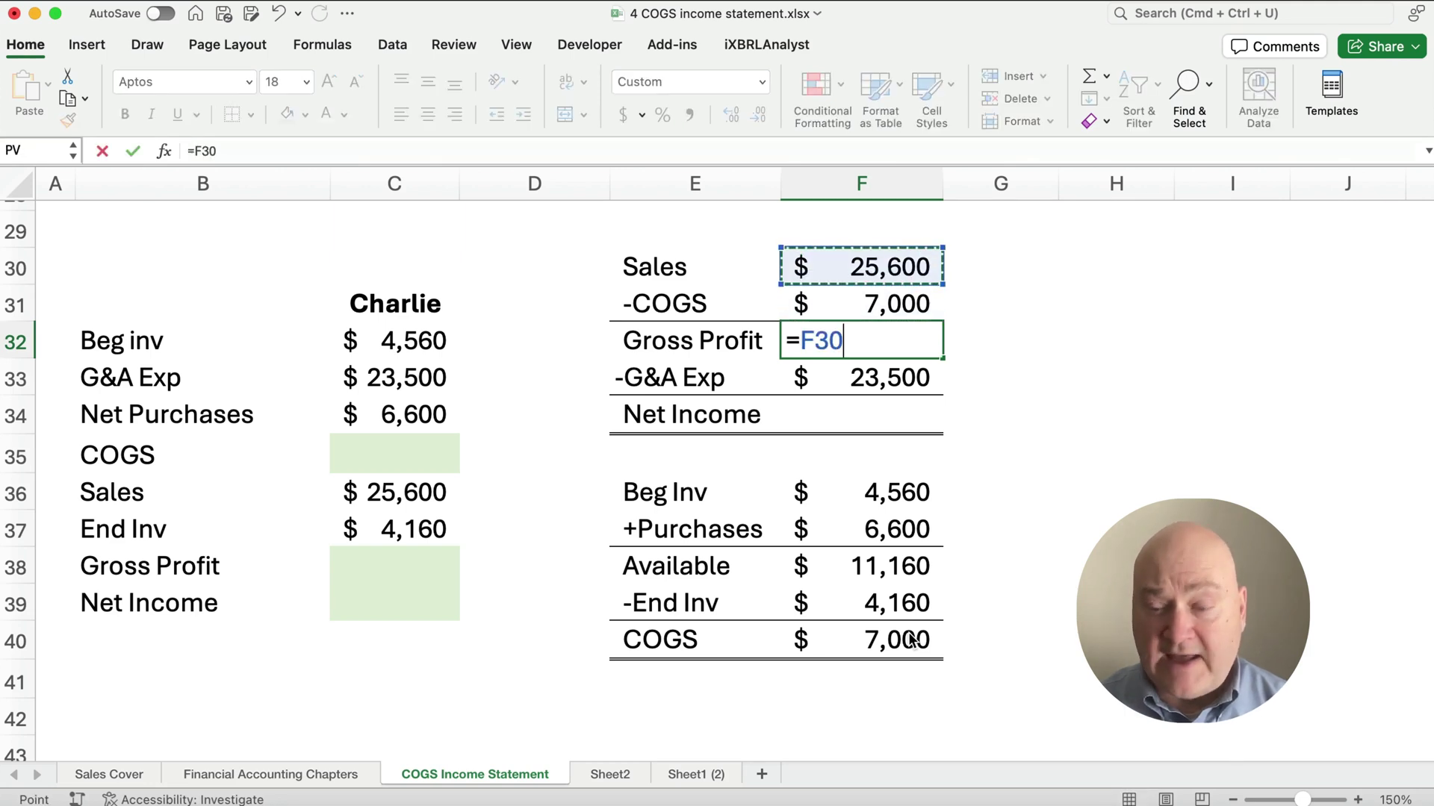
text(-)
key(Up)
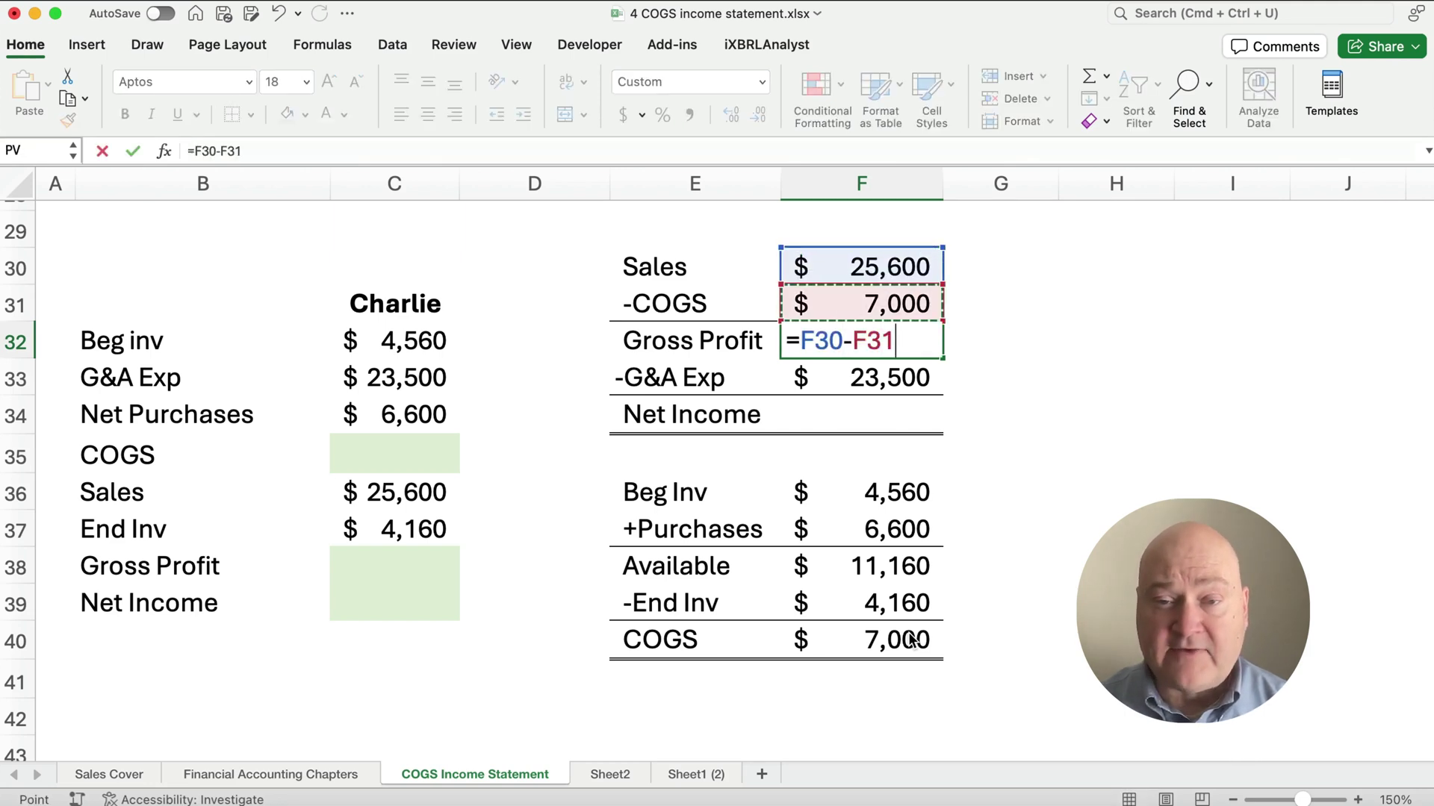
key(Return)
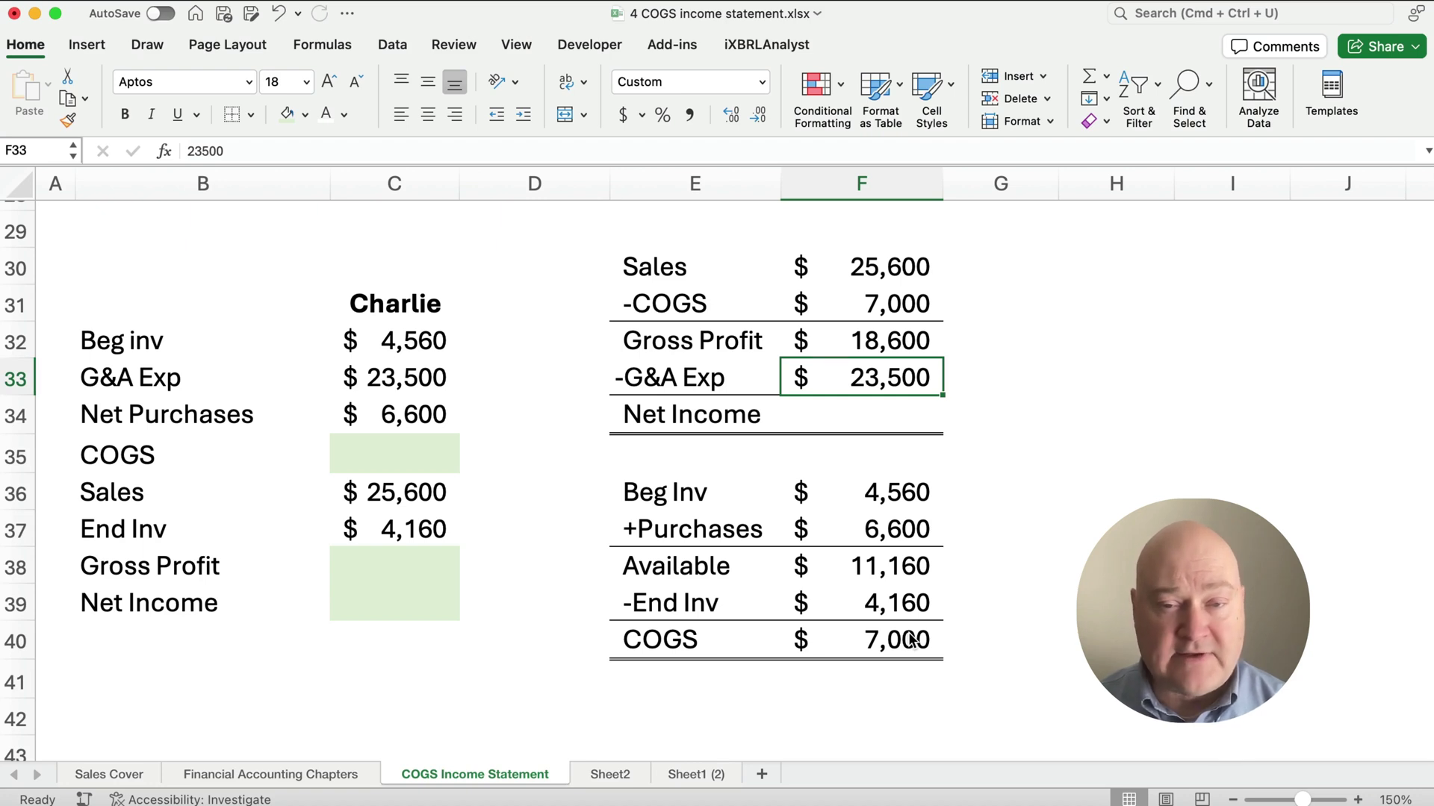
Step: Calculate Charlie's net income in F34 as gross profit minus G&A expenses with the formula =F32-F33
key(Down)
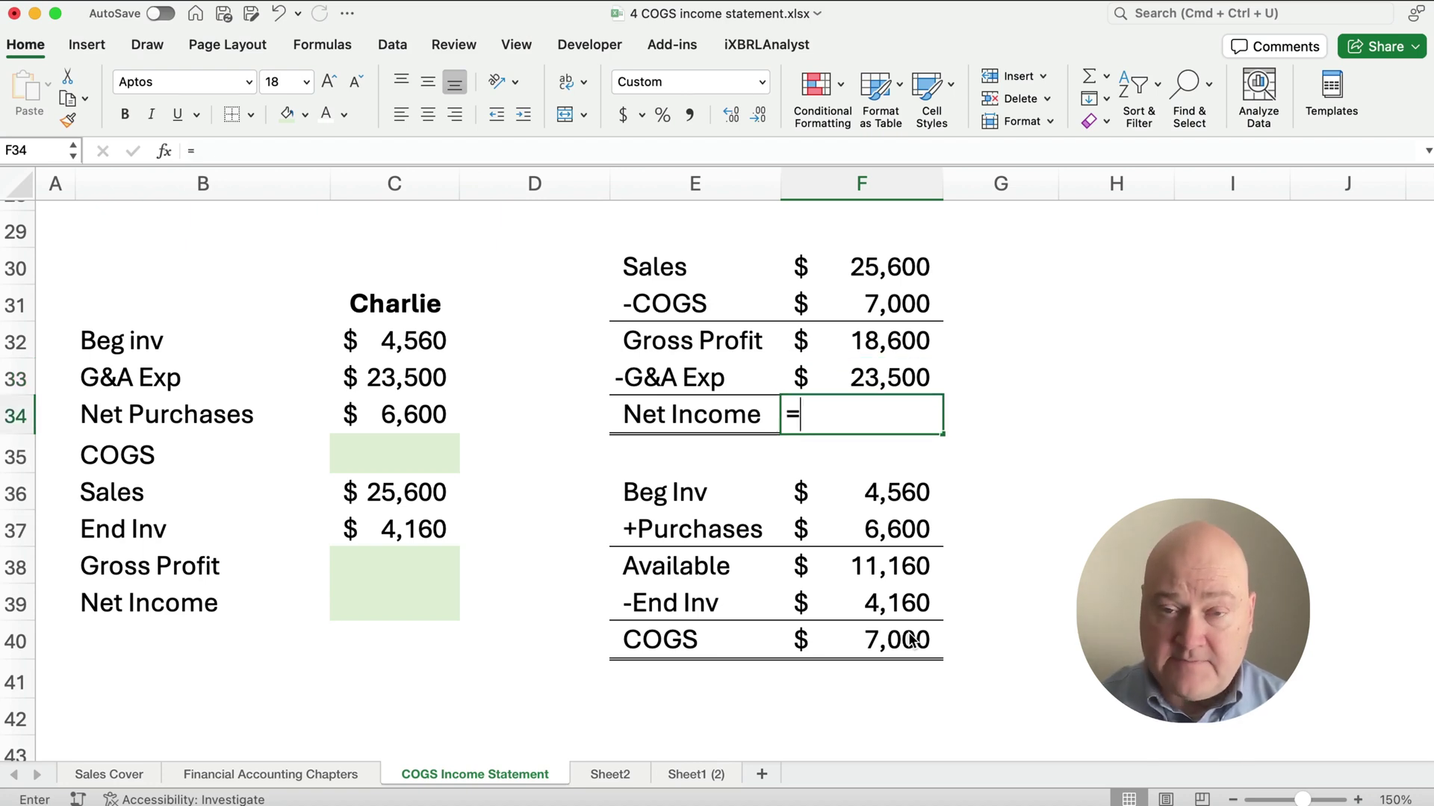
text(=)
key(Up)
key(Up)
text(-)
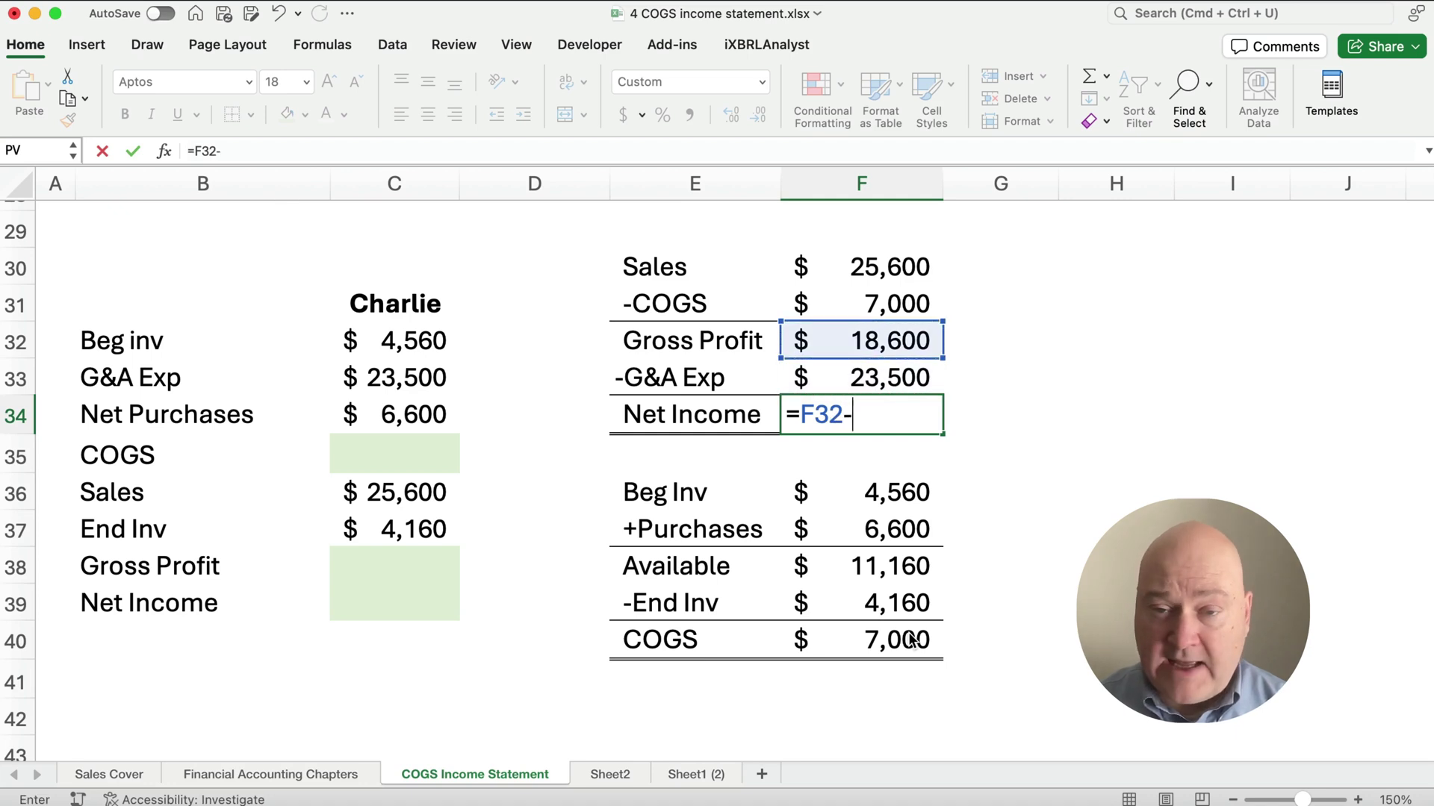
key(Up)
key(Return)
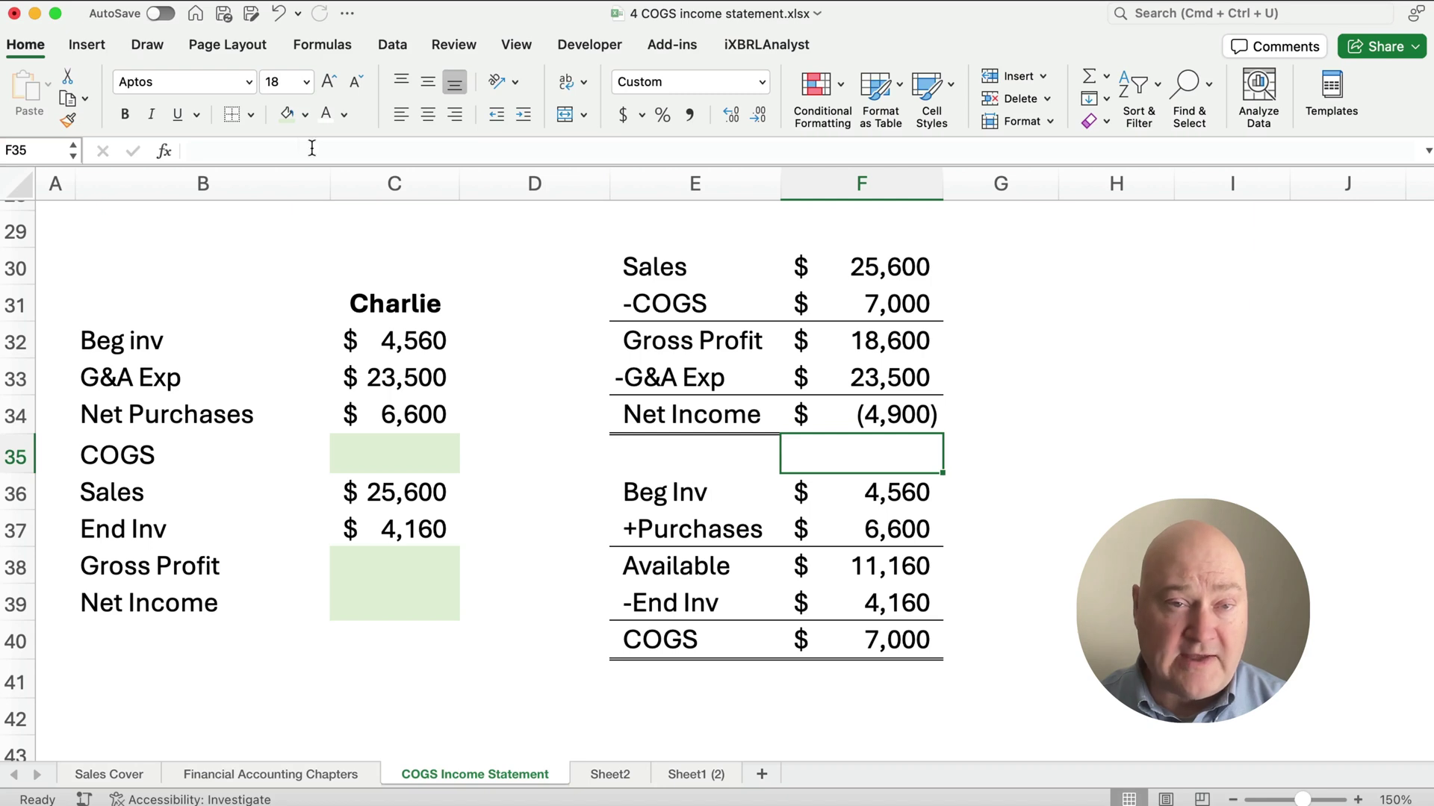
Step: Highlight Charlie's COGS amounts in F31 and F40 with the light green fill
click(888, 308)
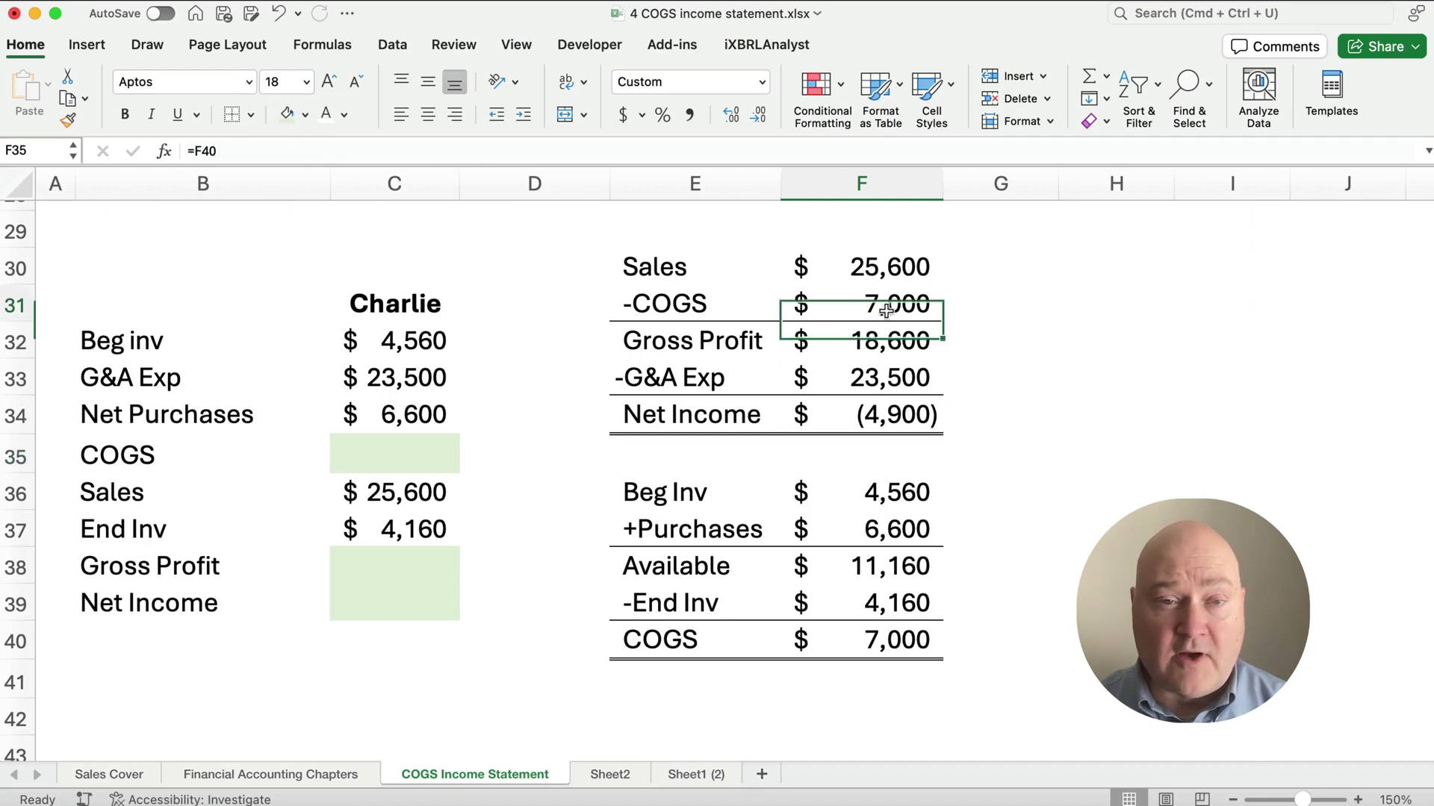
click(287, 113)
click(900, 645)
click(288, 114)
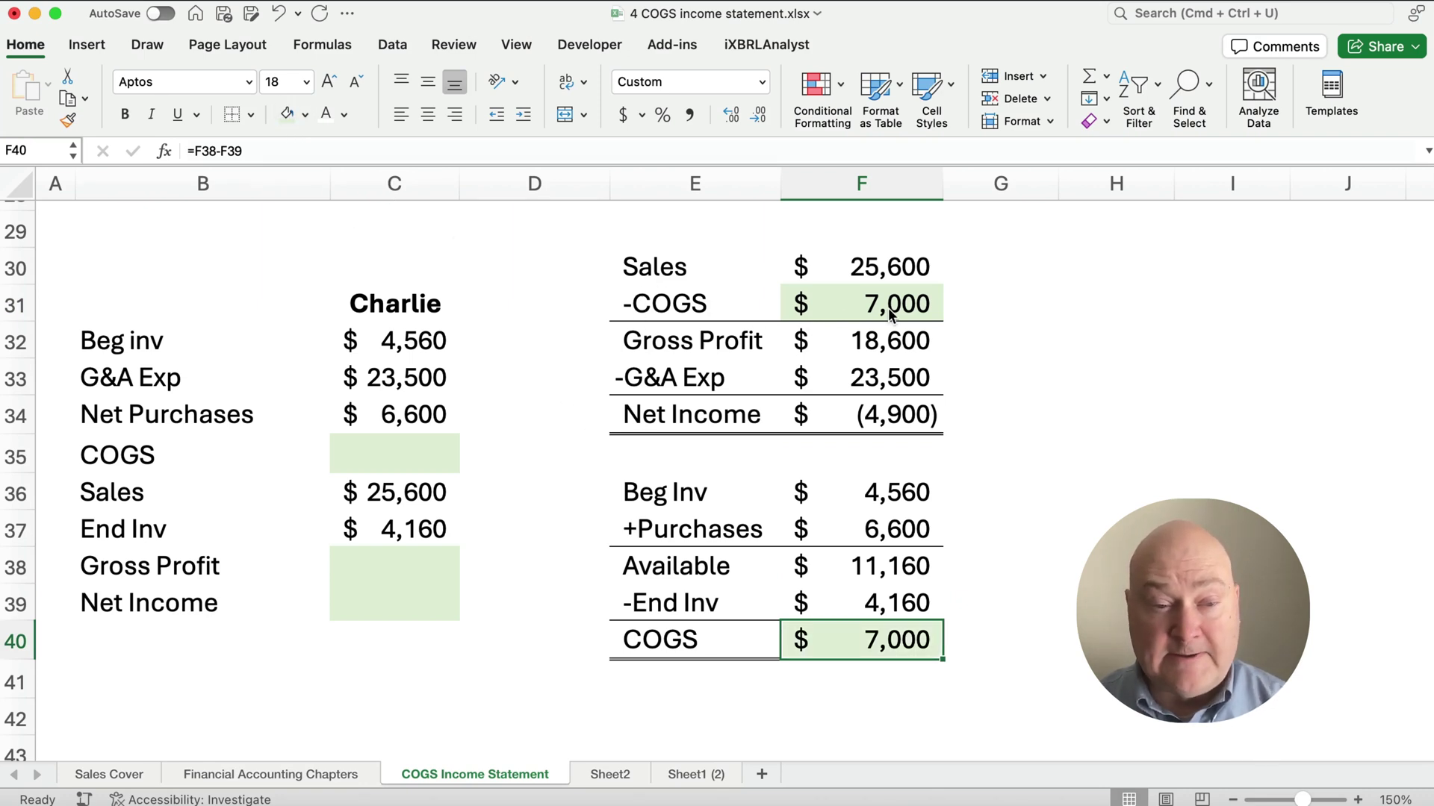
Step: Highlight Charlie's gross profit in F32 and net income in F34 with the same light green fill
key(Up)
key(Up)
key(Up)
key(Up)
click(859, 348)
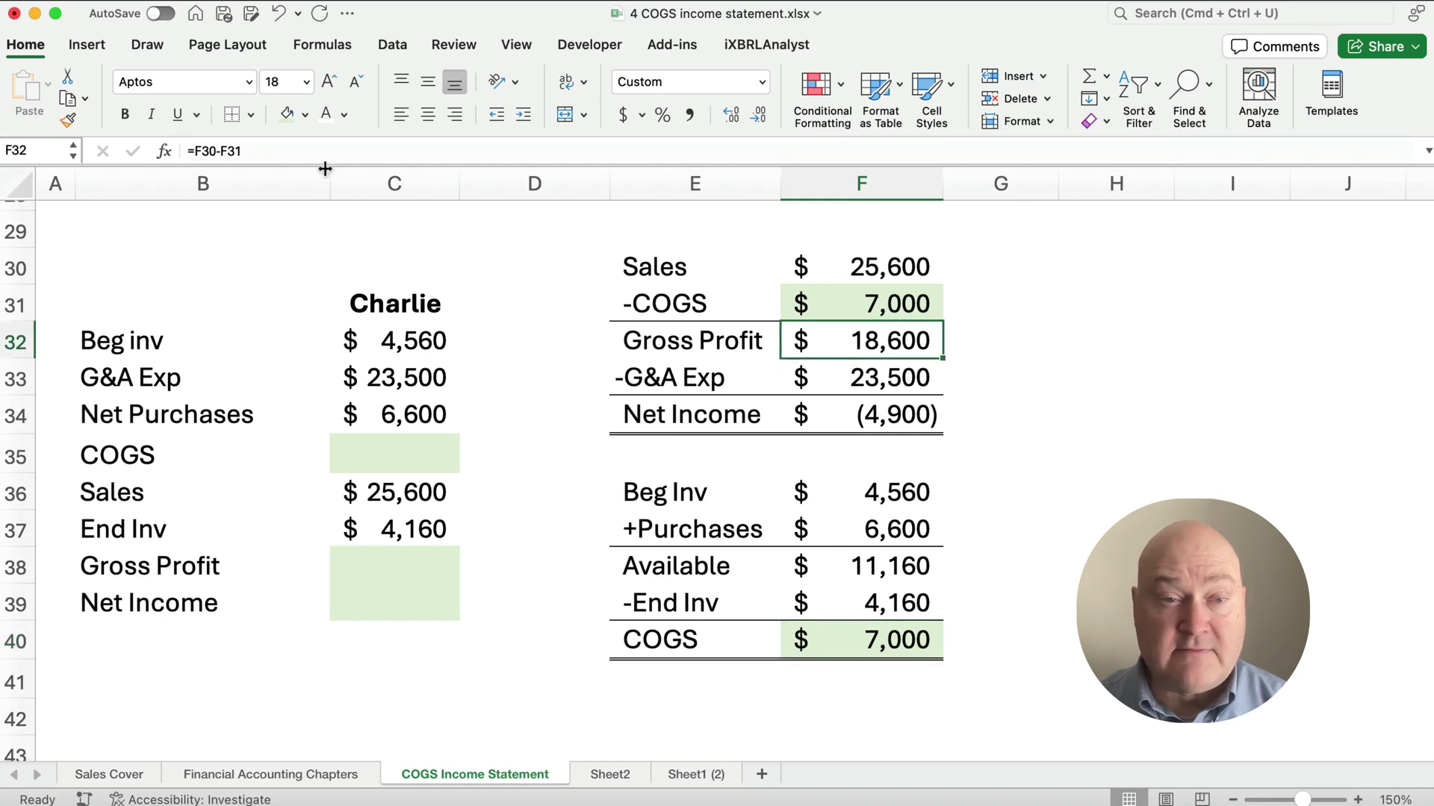
click(288, 113)
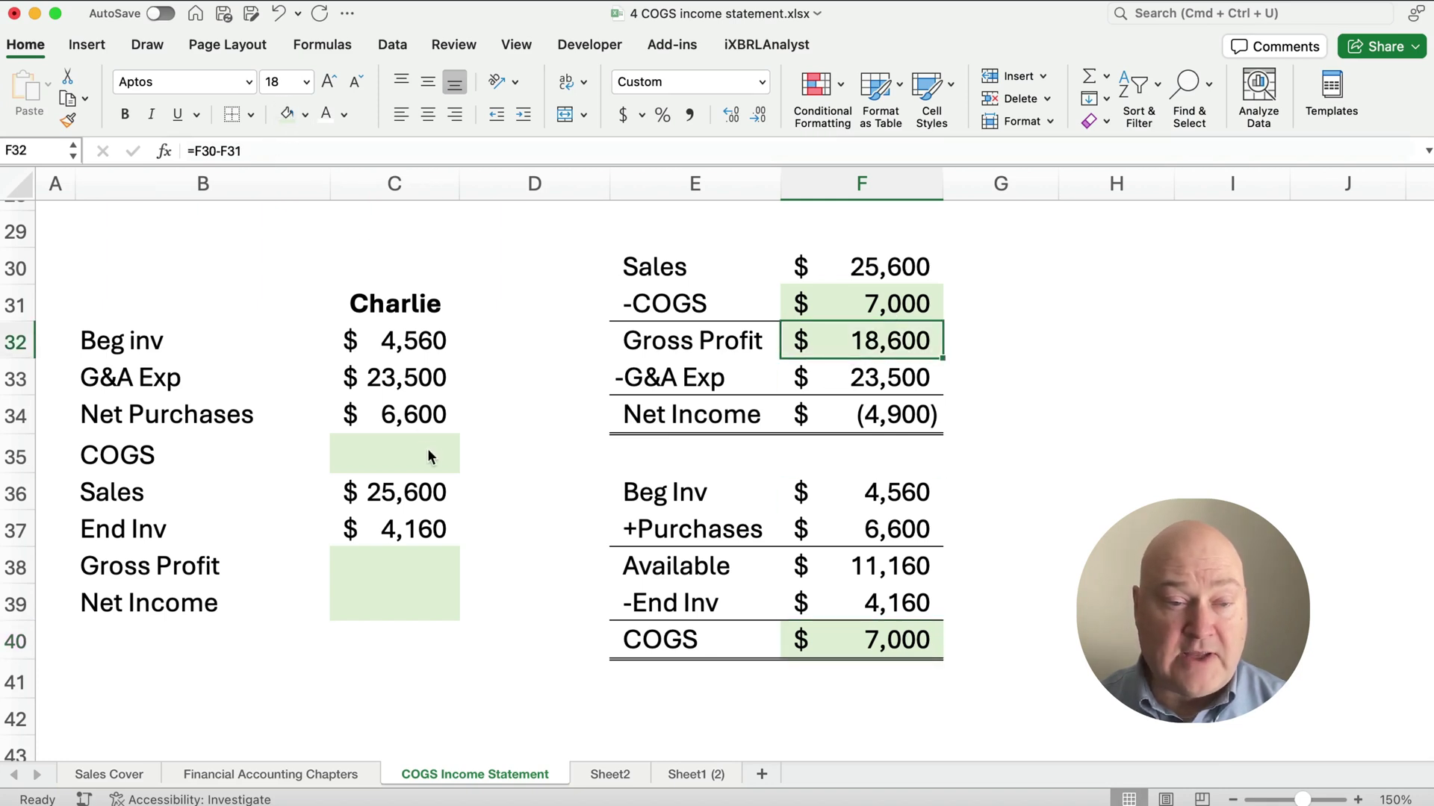
click(842, 428)
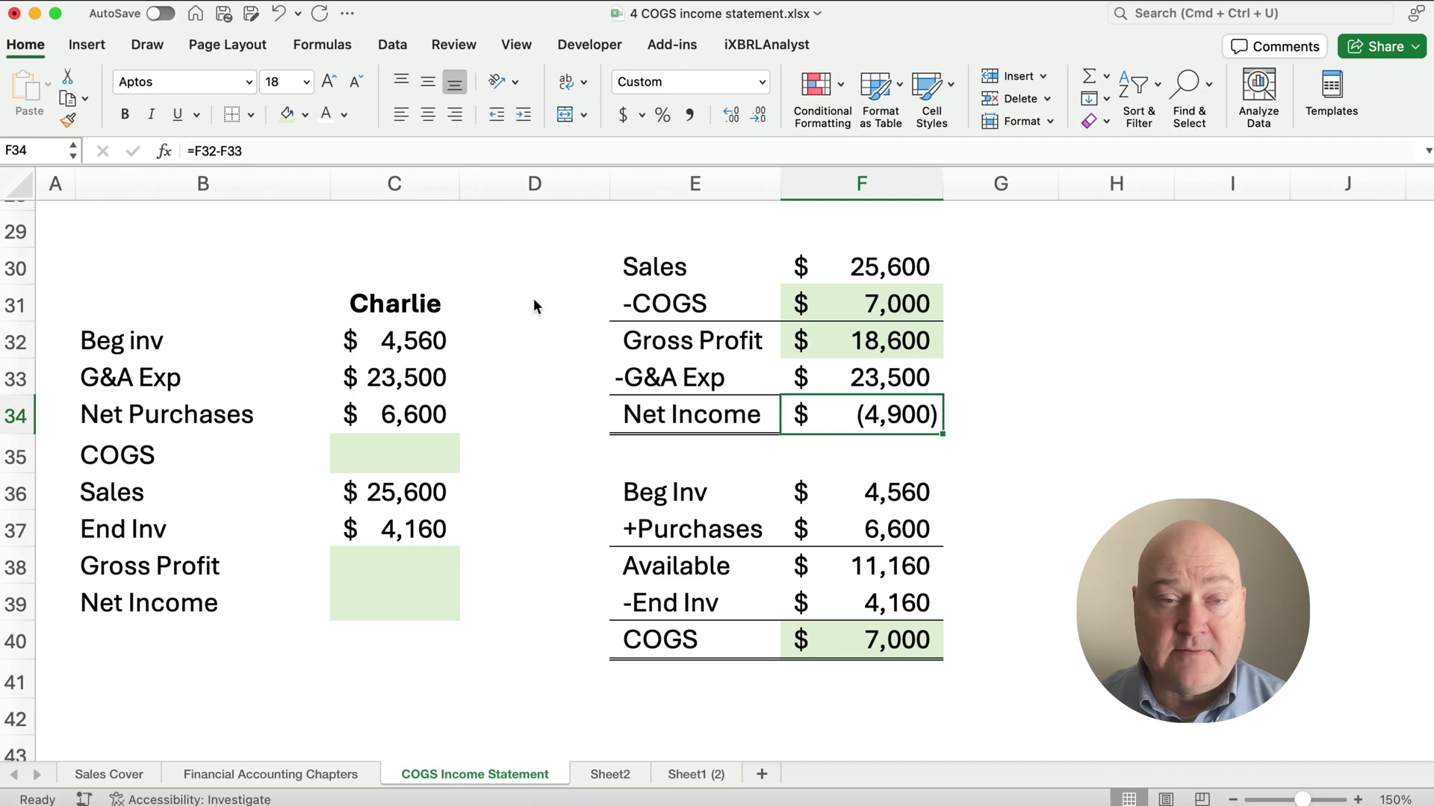
click(288, 114)
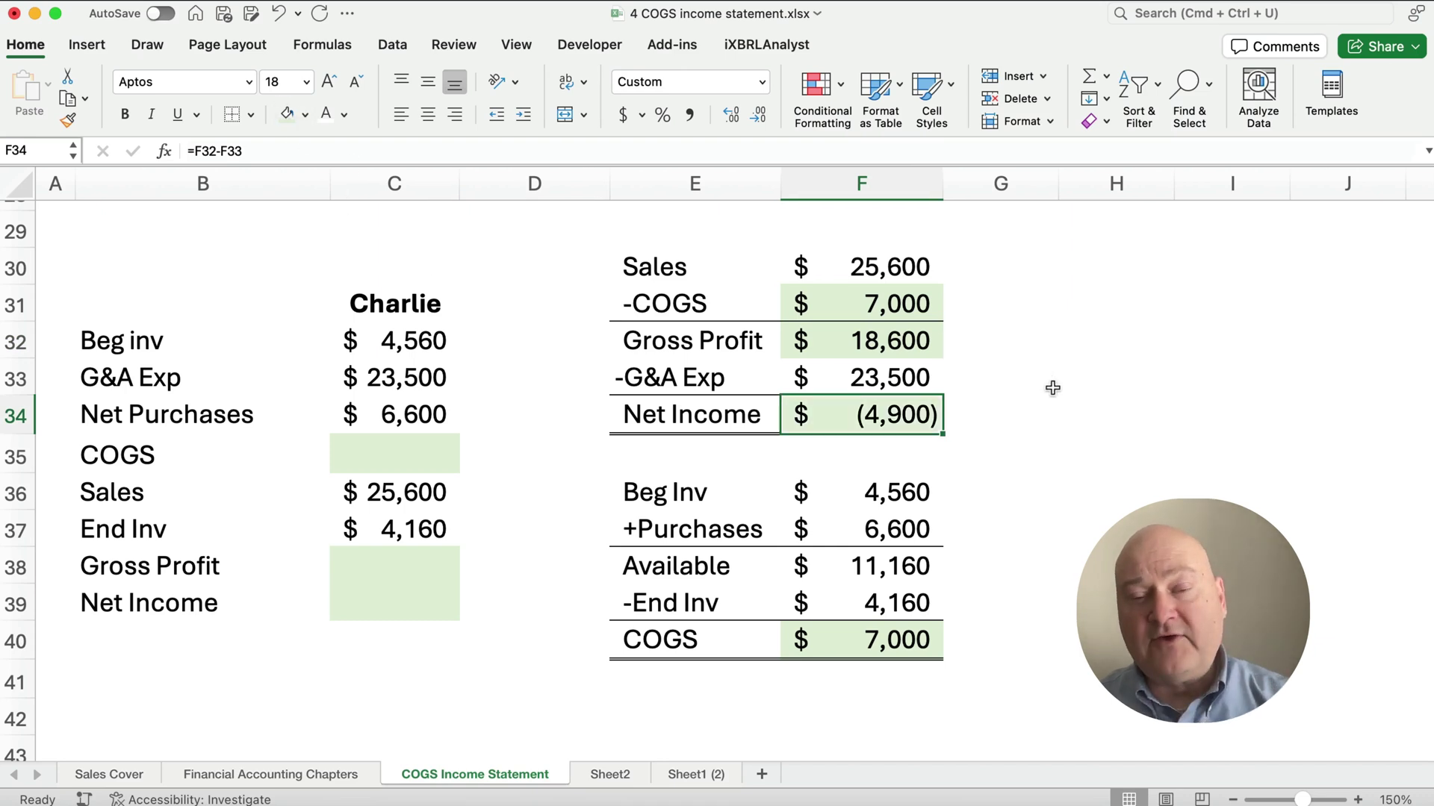